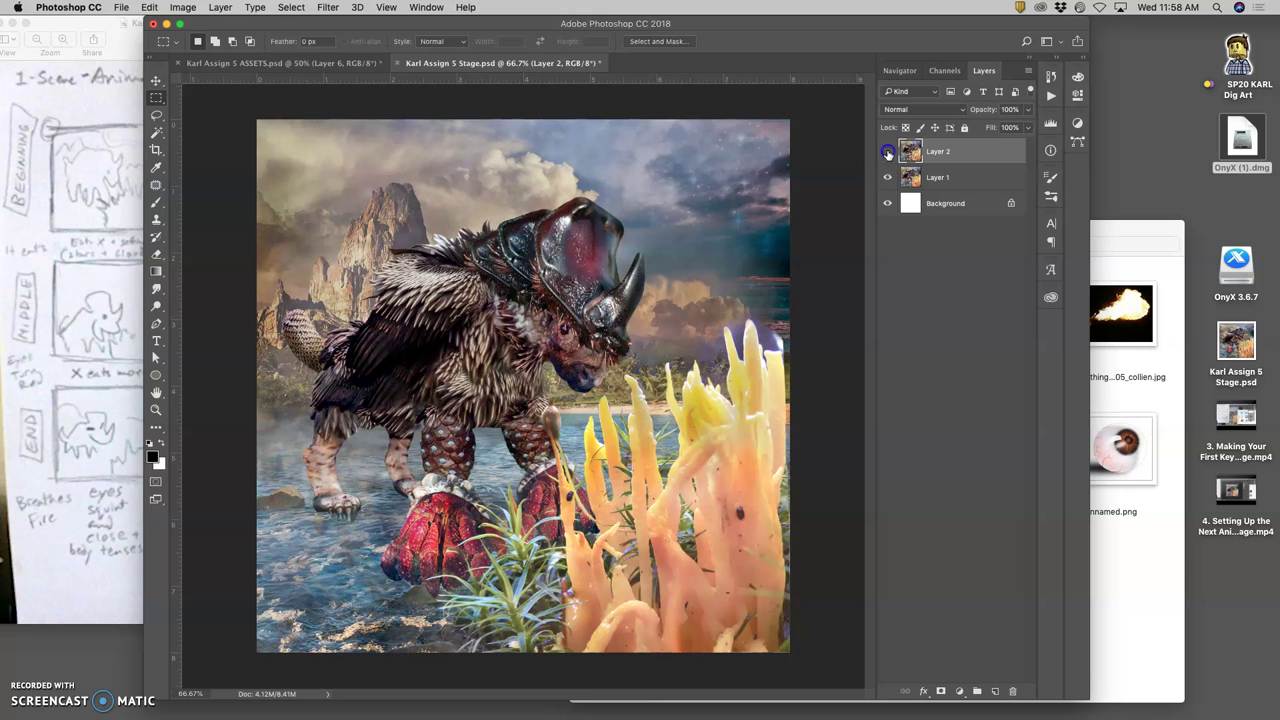
Toggle the visibility of Layer 2 repeatedly to compare its zoomed frame with Layer 1
{"action": "left_click", "coordinate": [887, 152]}
{"action": "left_click", "coordinate": [887, 152]}
{"action": "left_click", "coordinate": [887, 152]}
{"action": "left_click", "coordinate": [887, 152]}
{"action": "left_click", "coordinate": [887, 152]}
{"action": "left_click", "coordinate": [887, 152]}
{"action": "left_click", "coordinate": [887, 152]}
{"action": "left_click", "coordinate": [887, 152]}
{"action": "left_click", "coordinate": [887, 152]}
{"action": "left_click", "coordinate": [887, 152]}
{"action": "left_click", "coordinate": [887, 152]}
{"action": "left_click", "coordinate": [887, 152]}
{"action": "left_click", "coordinate": [887, 152]}
{"action": "left_click", "coordinate": [887, 152]}
{"action": "left_click", "coordinate": [887, 152]}
{"action": "left_click", "coordinate": [887, 152]}
{"action": "left_click", "coordinate": [887, 152]}
{"action": "left_click", "coordinate": [887, 152]}
{"action": "left_click", "coordinate": [887, 152]}
{"action": "left_click", "coordinate": [887, 152]}
{"action": "left_click", "coordinate": [887, 152]}
{"action": "left_click", "coordinate": [887, 152]}
{"action": "left_click", "coordinate": [887, 153]}
{"action": "left_click", "coordinate": [887, 153]}
{"action": "left_click", "coordinate": [887, 153]}
{"action": "left_click", "coordinate": [887, 153]}
{"action": "left_click", "coordinate": [887, 153]}
{"action": "left_click", "coordinate": [887, 153]}
{"action": "left_click", "coordinate": [887, 153]}
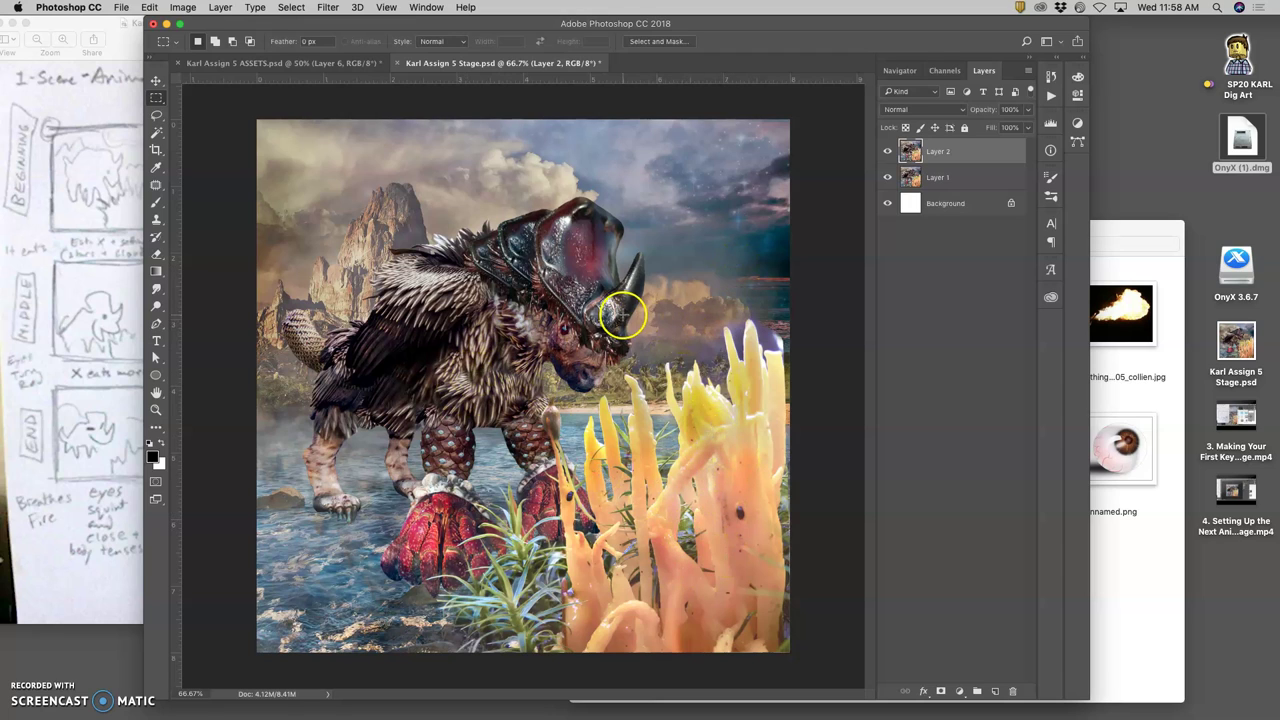
Delete Layer 2 from the Stage document and switch to Karl Assign 5 ASSETS.psd
{"action": "left_click", "coordinate": [932, 153]}
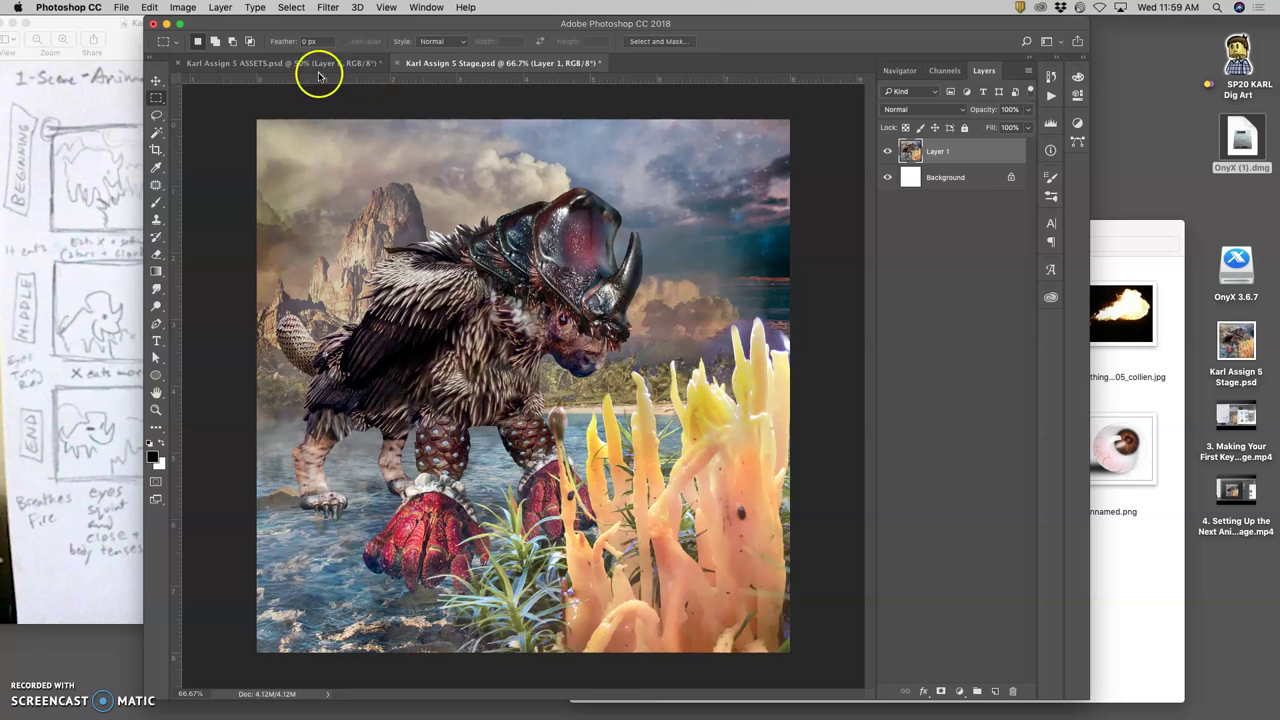
{"action": "left_click", "coordinate": [312, 65]}
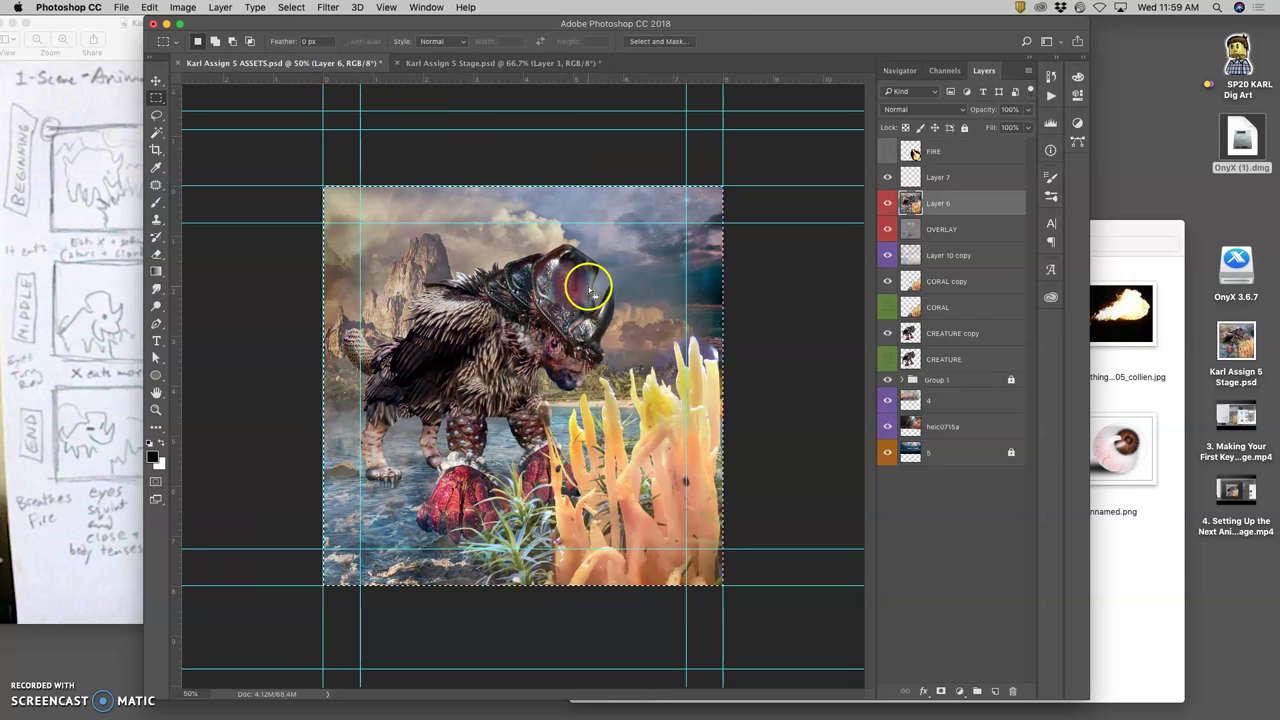
Check the rough storyboard sketch in Preview, return to the ASSETS document in Photoshop and clear the canvas selection
{"action": "left_click", "coordinate": [80, 222]}
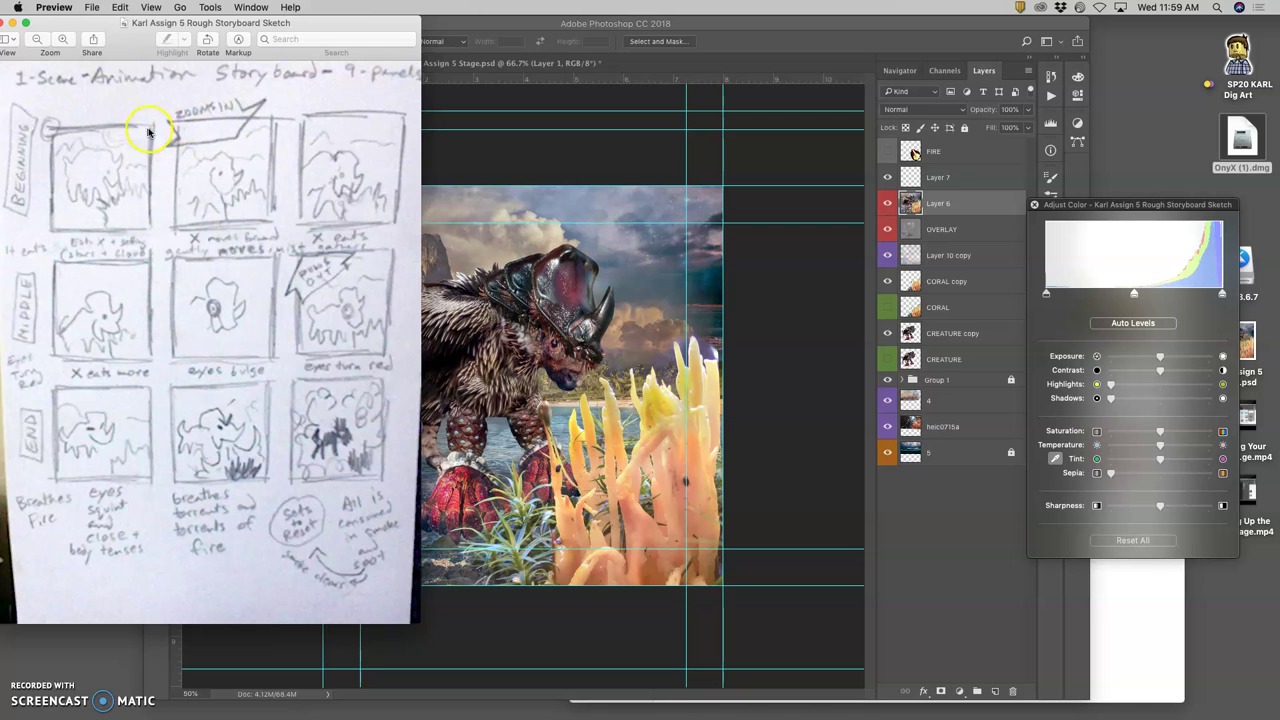
{"action": "left_click", "coordinate": [542, 205]}
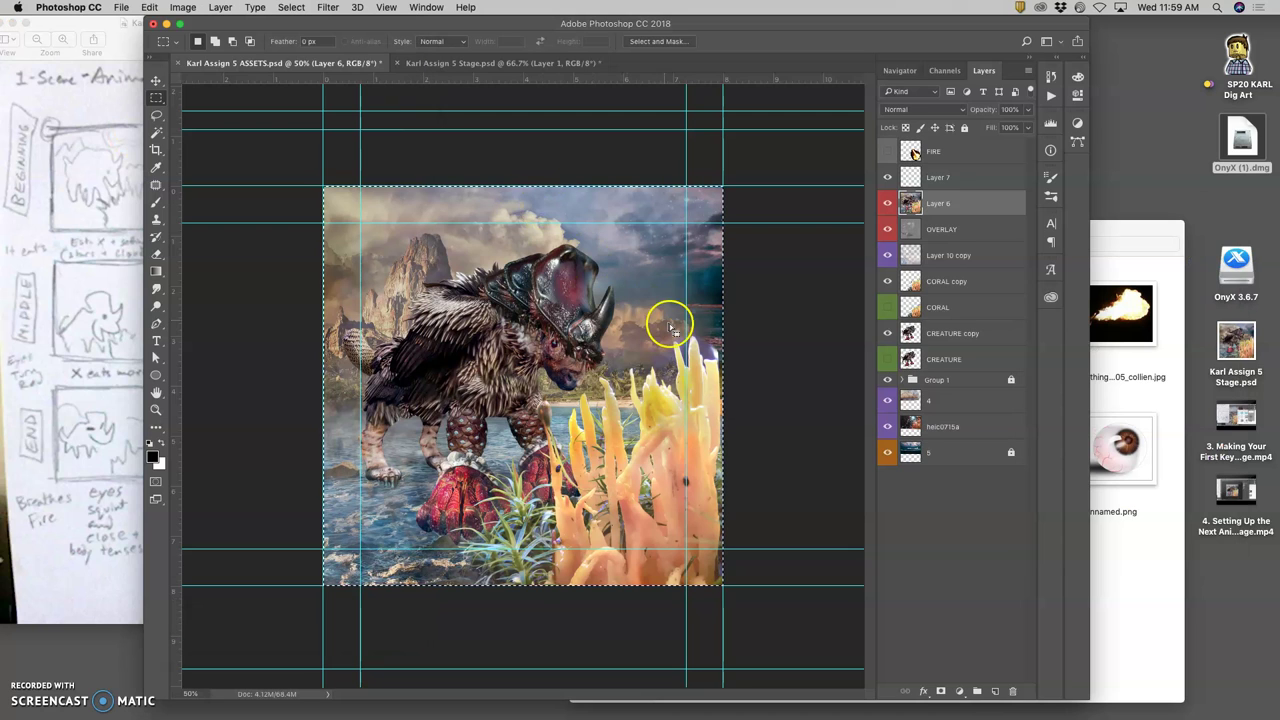
{"action": "left_click", "coordinate": [757, 325]}
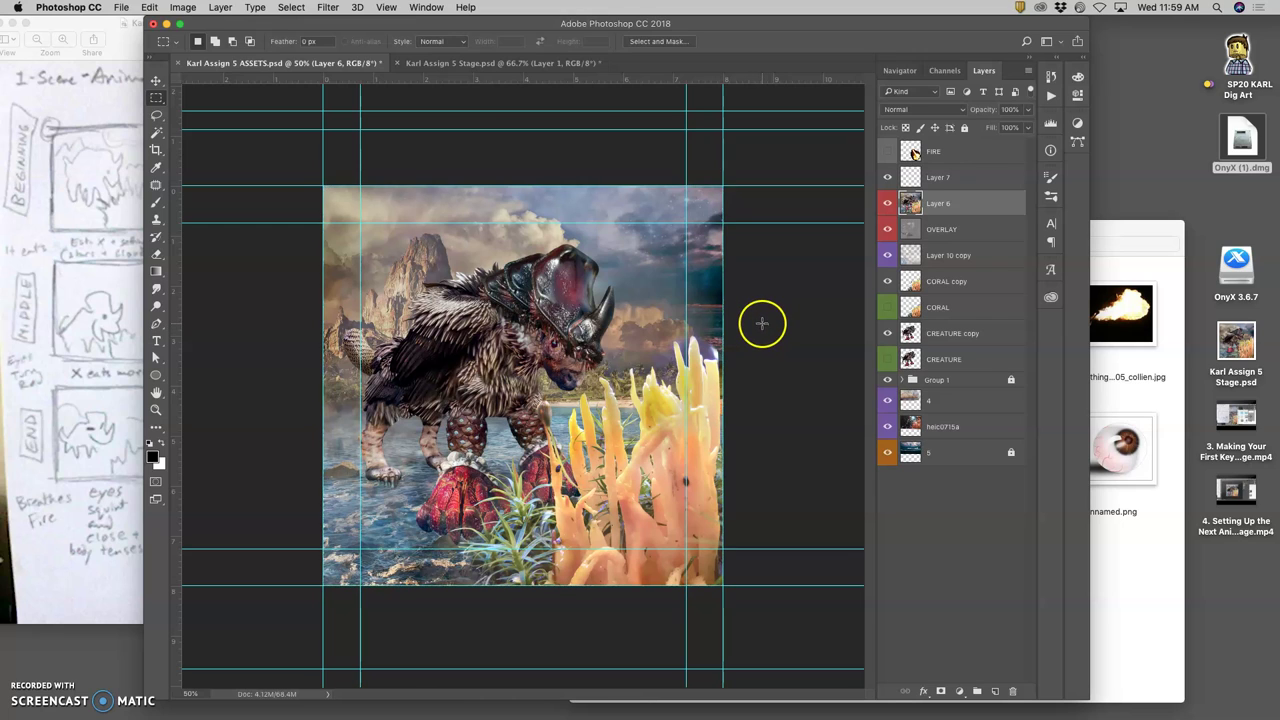
Select the whole canvas area on the empty Layer 7 and fill it with white
{"action": "left_click", "coordinate": [925, 180]}
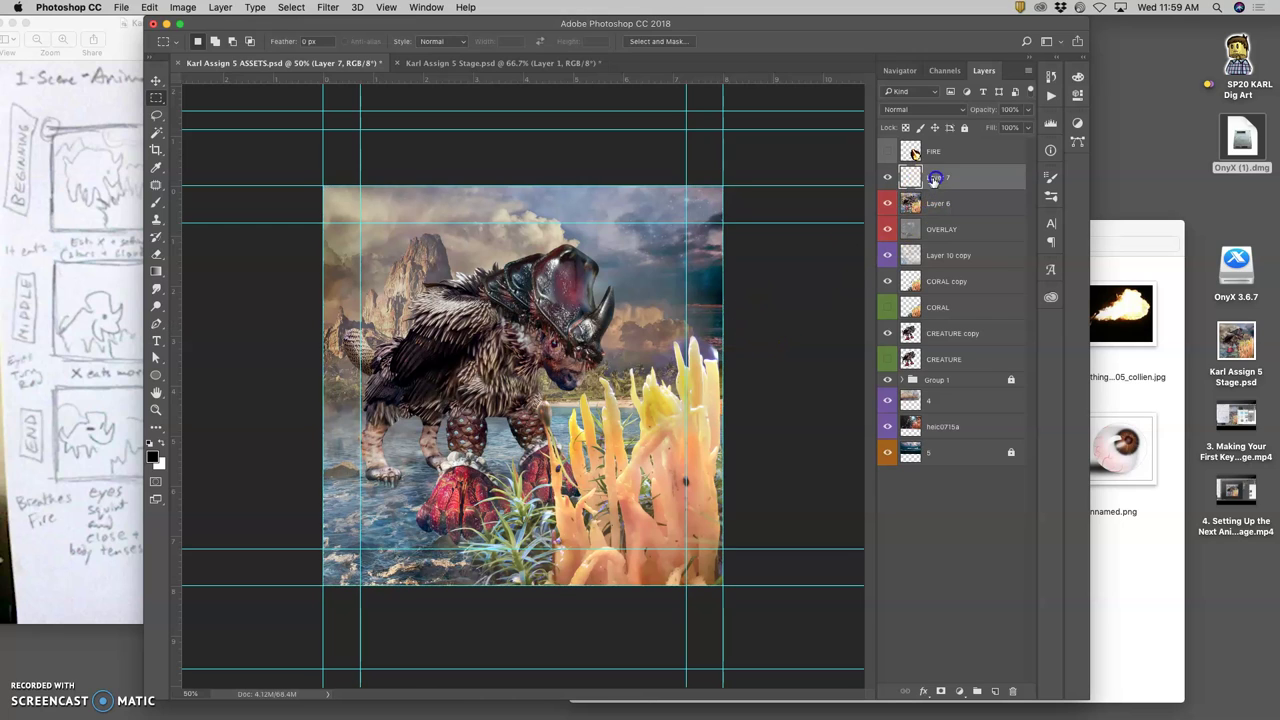
{"action": "left_click", "coordinate": [888, 178]}
{"action": "left_click_drag", "start_coordinate": [306, 174], "coordinate": [785, 622]}
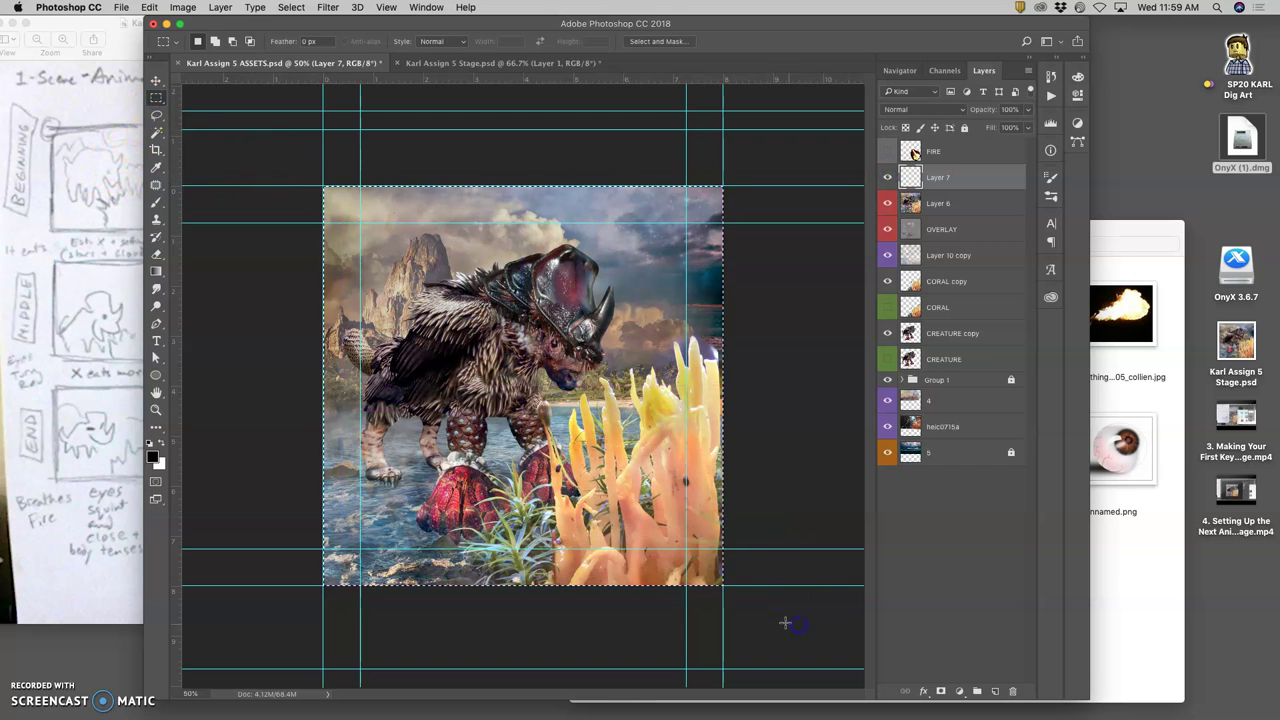
{"action": "left_click", "coordinate": [149, 7]}
{"action": "left_click", "coordinate": [179, 221]}
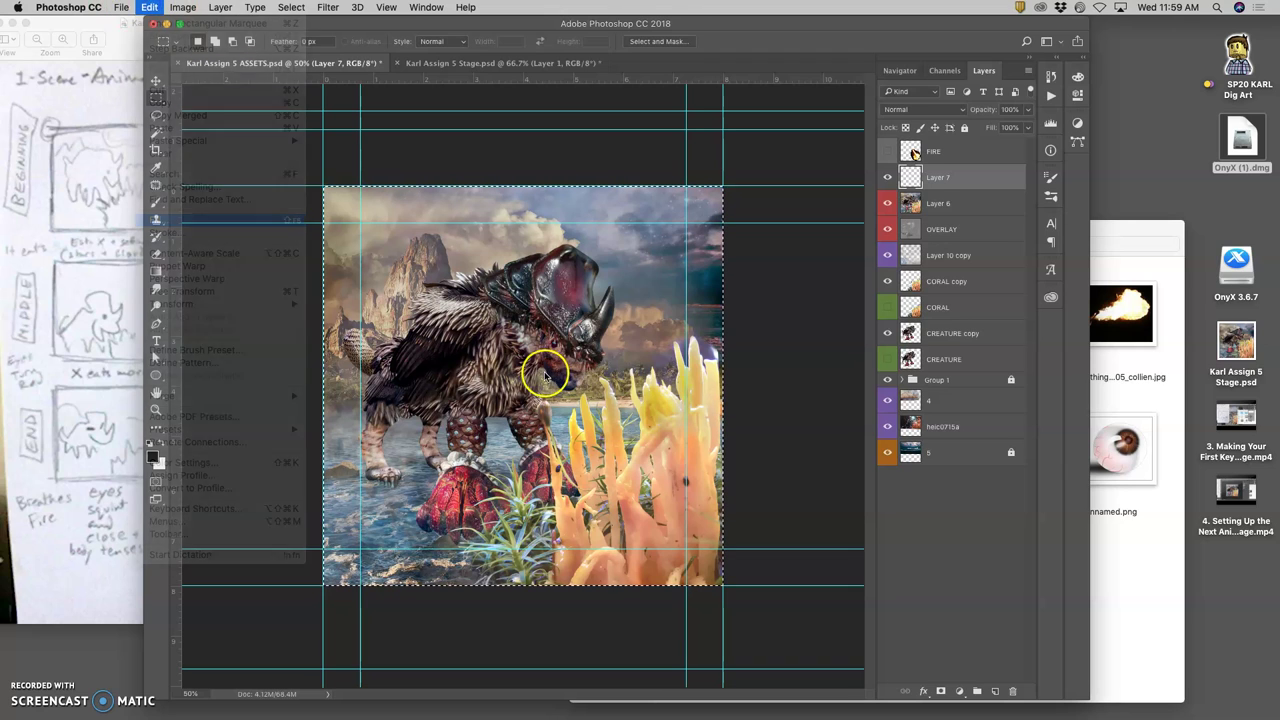
{"action": "left_click", "coordinate": [729, 290]}
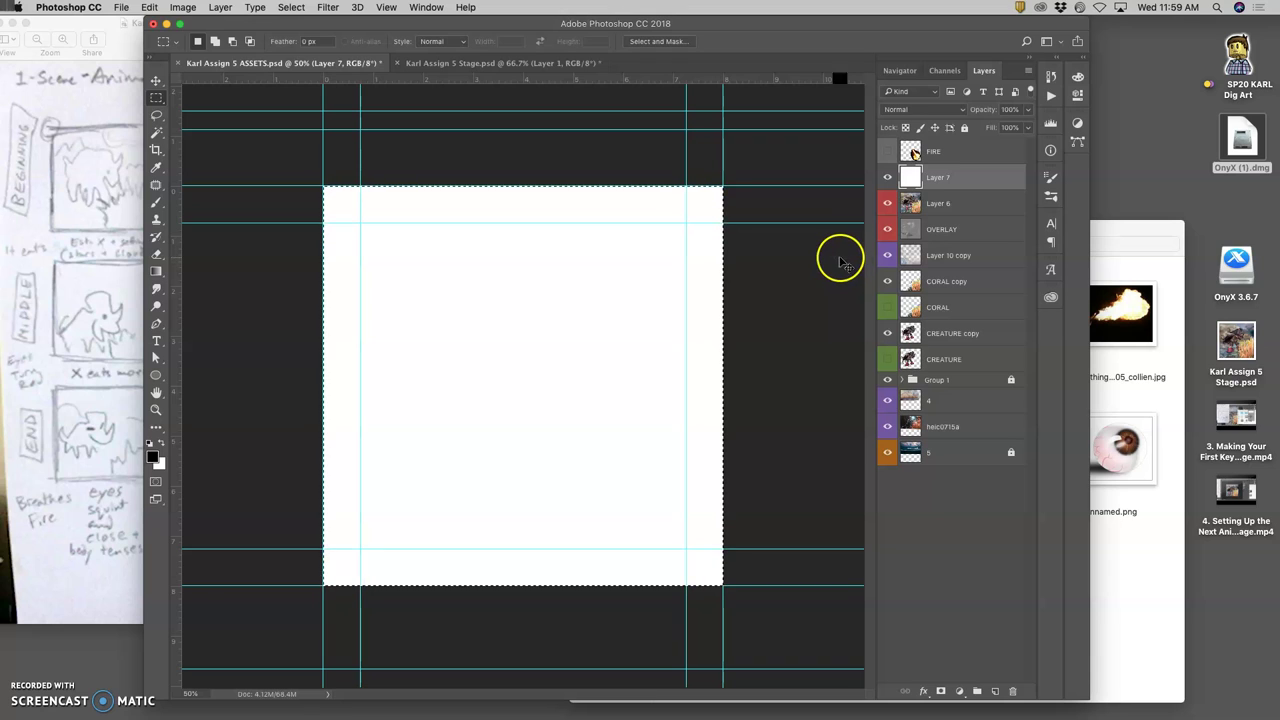
Scale the white square on Layer 7 down to about 98.25% around its centre and apply the transformation
{"action": "key", "text": "super+t"}
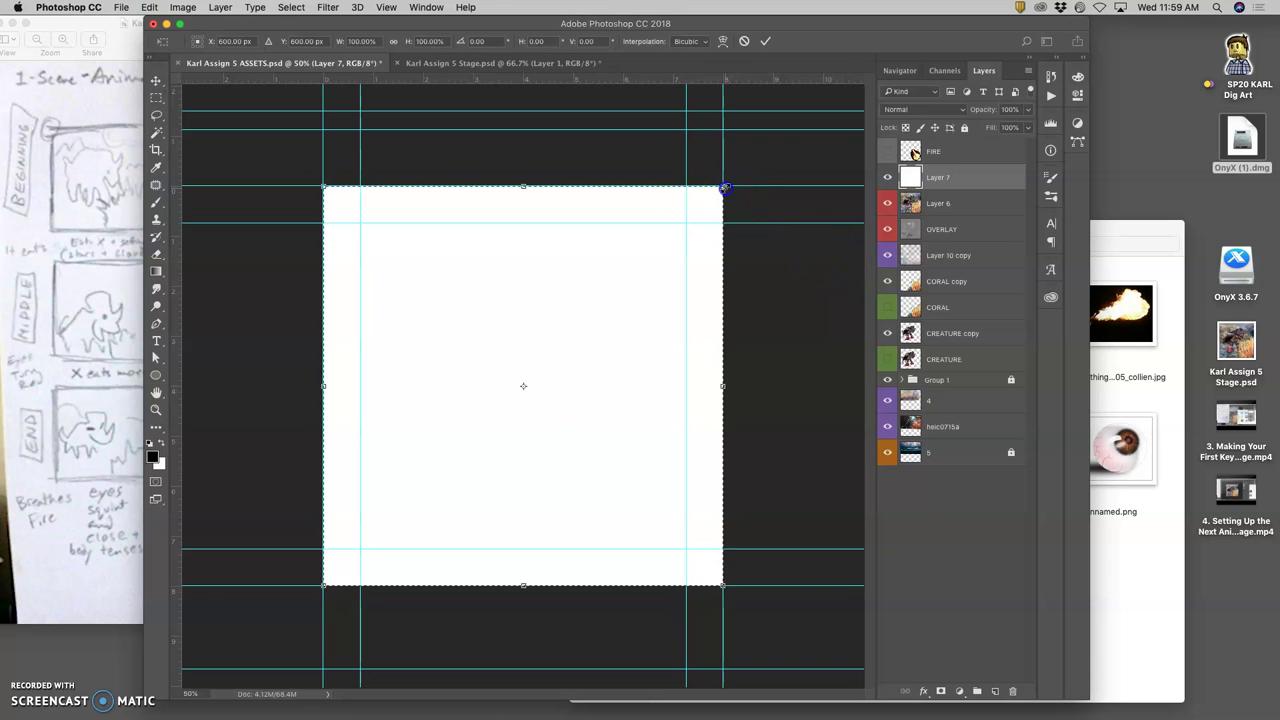
{"action": "left_click_drag", "start_coordinate": [724, 188], "coordinate": [719, 190]}
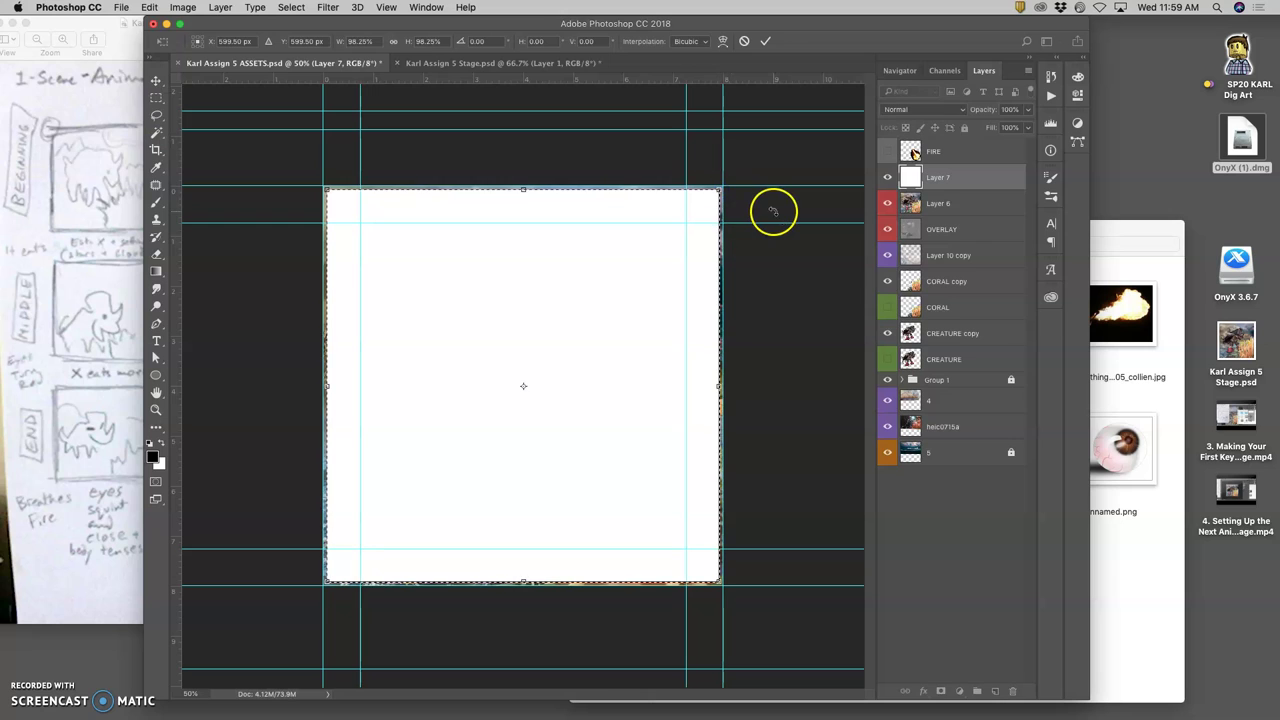
{"action": "key", "text": "Return"}
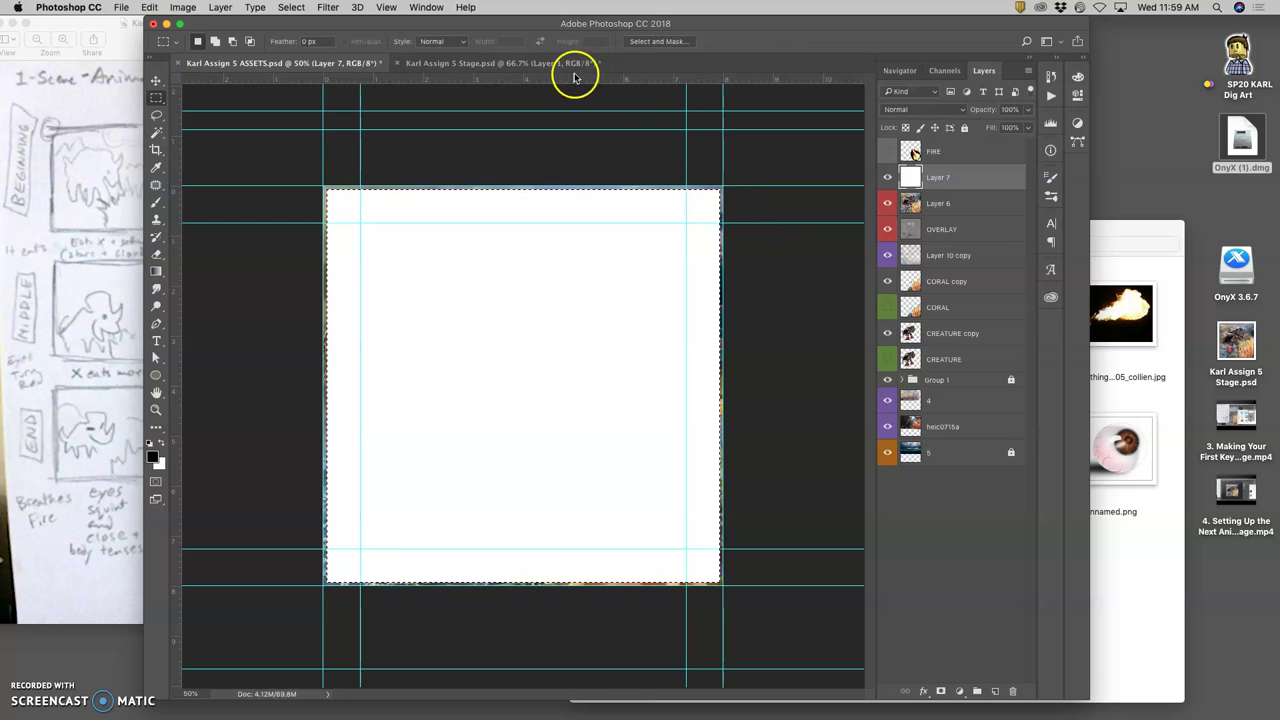
Place guides along all four edges of the reduced white square, with the top one at about 0.07 in
{"action": "left_click_drag", "start_coordinate": [570, 78], "coordinate": [565, 190]}
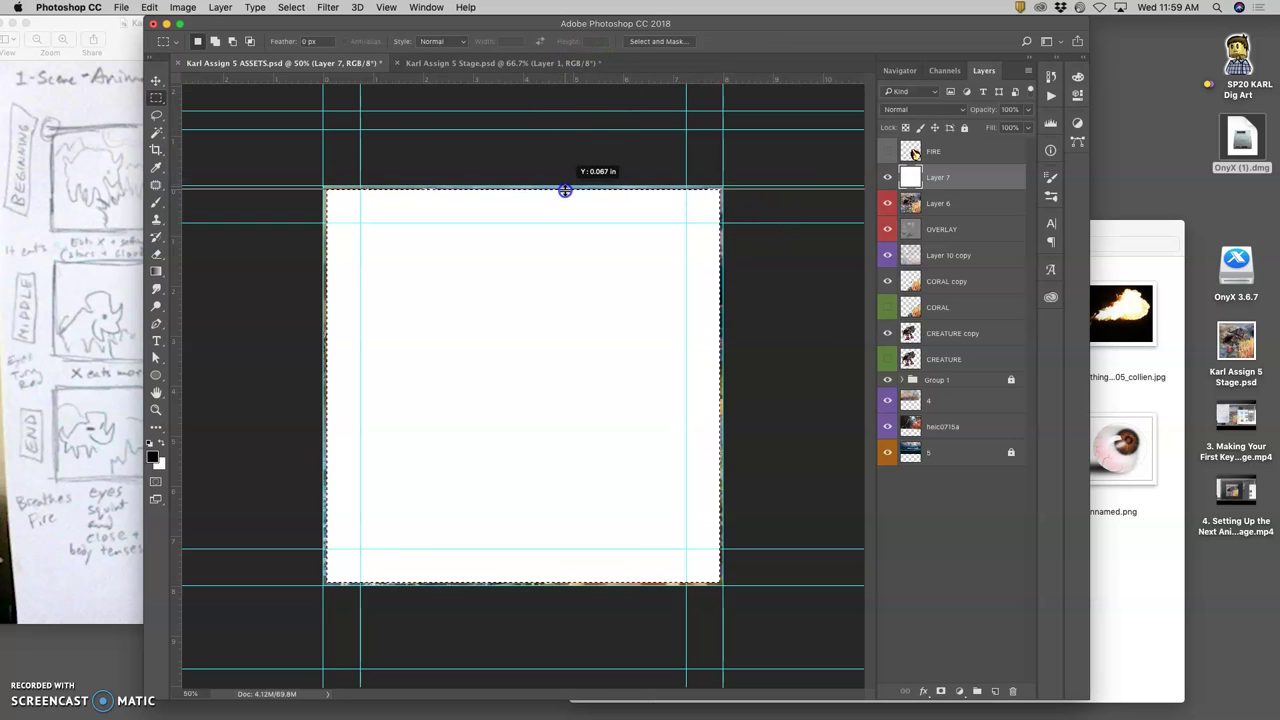
{"action": "left_click_drag", "start_coordinate": [178, 226], "coordinate": [326, 234]}
{"action": "left_click_drag", "start_coordinate": [171, 189], "coordinate": [702, 230]}
{"action": "left_click_drag", "start_coordinate": [663, 80], "coordinate": [630, 583]}
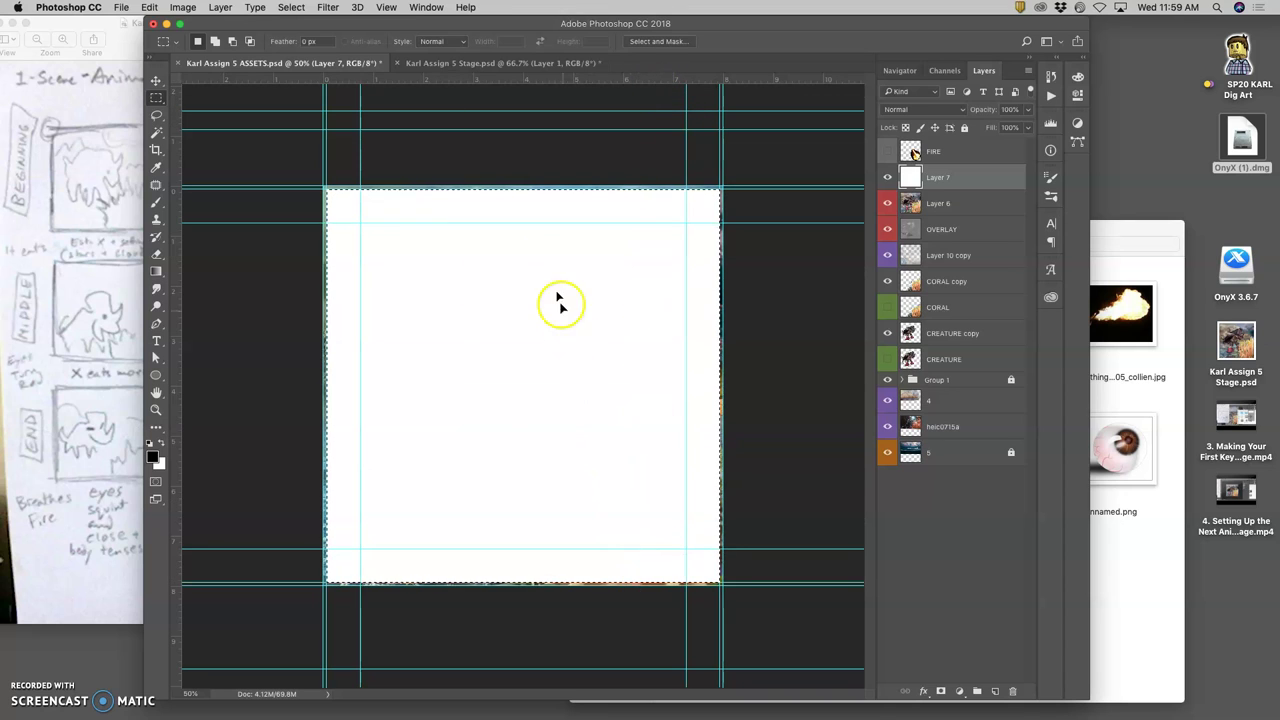
Scale the white square to about 97.79% around its centre and place guides along its four edges
{"action": "key", "text": "super+t"}
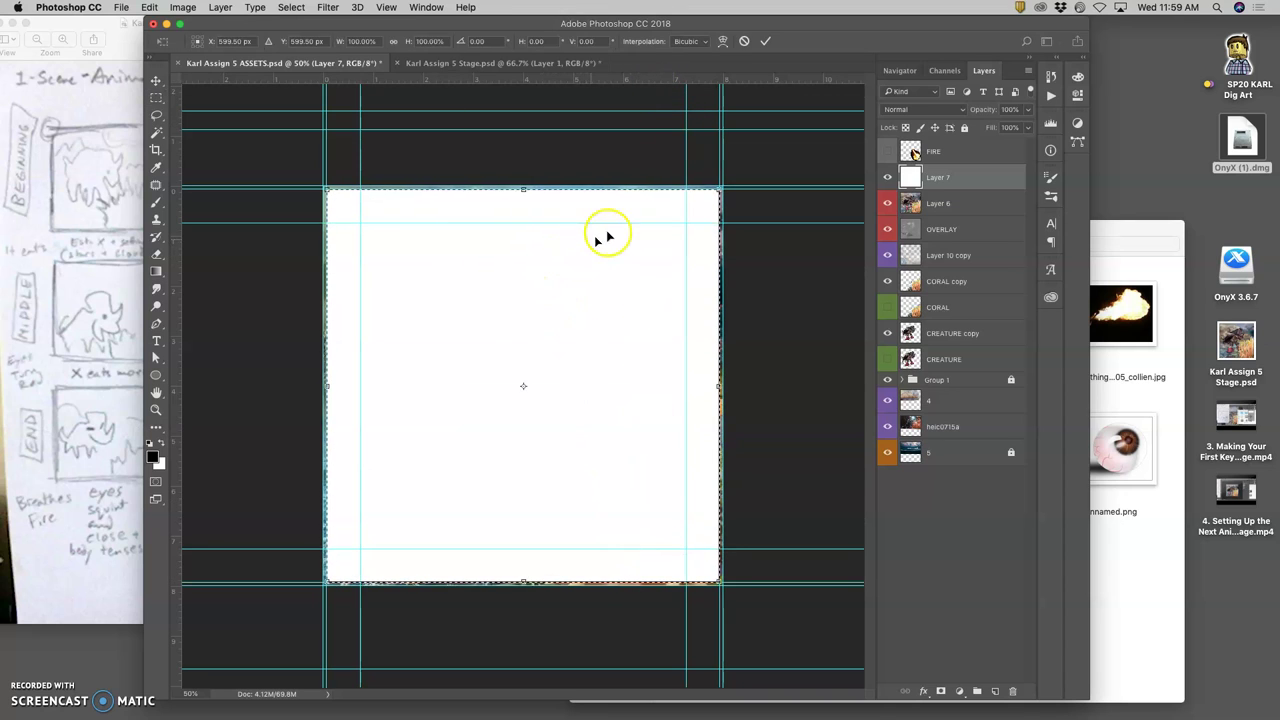
{"action": "left_click_drag", "start_coordinate": [716, 189], "coordinate": [715, 191]}
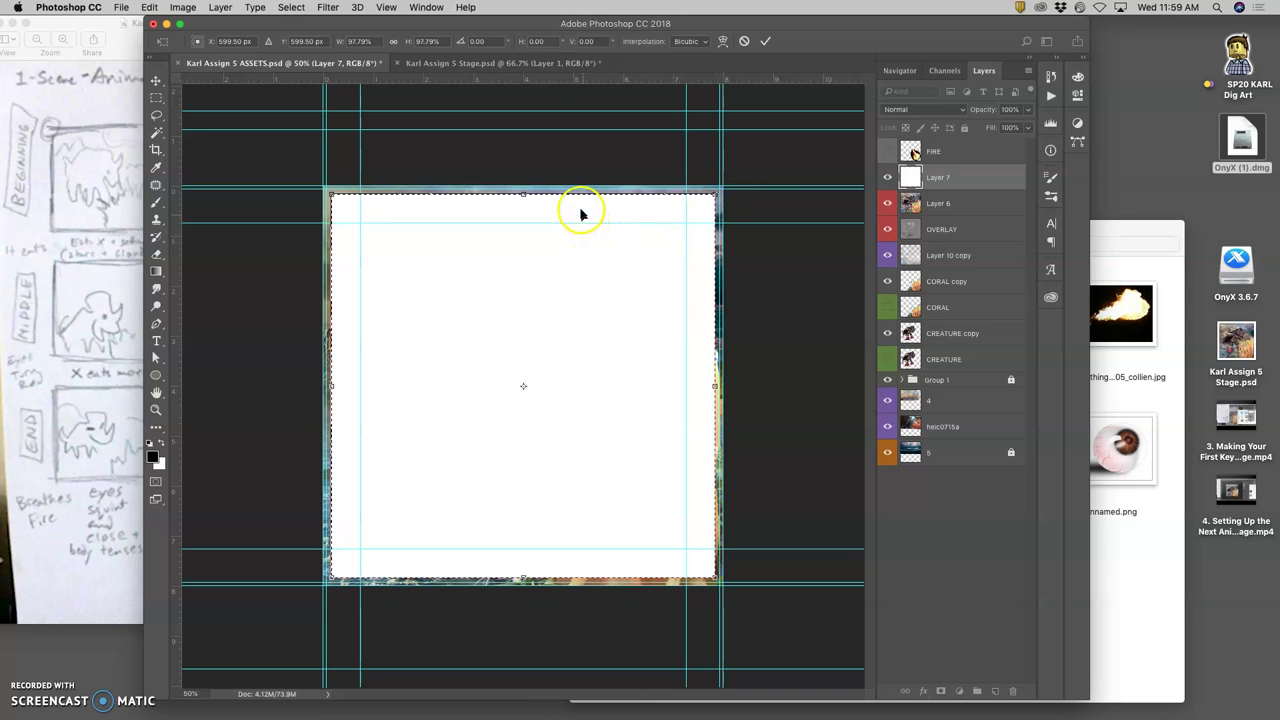
{"action": "left_click_drag", "start_coordinate": [537, 80], "coordinate": [535, 192]}
{"action": "left_click_drag", "start_coordinate": [177, 192], "coordinate": [699, 246]}
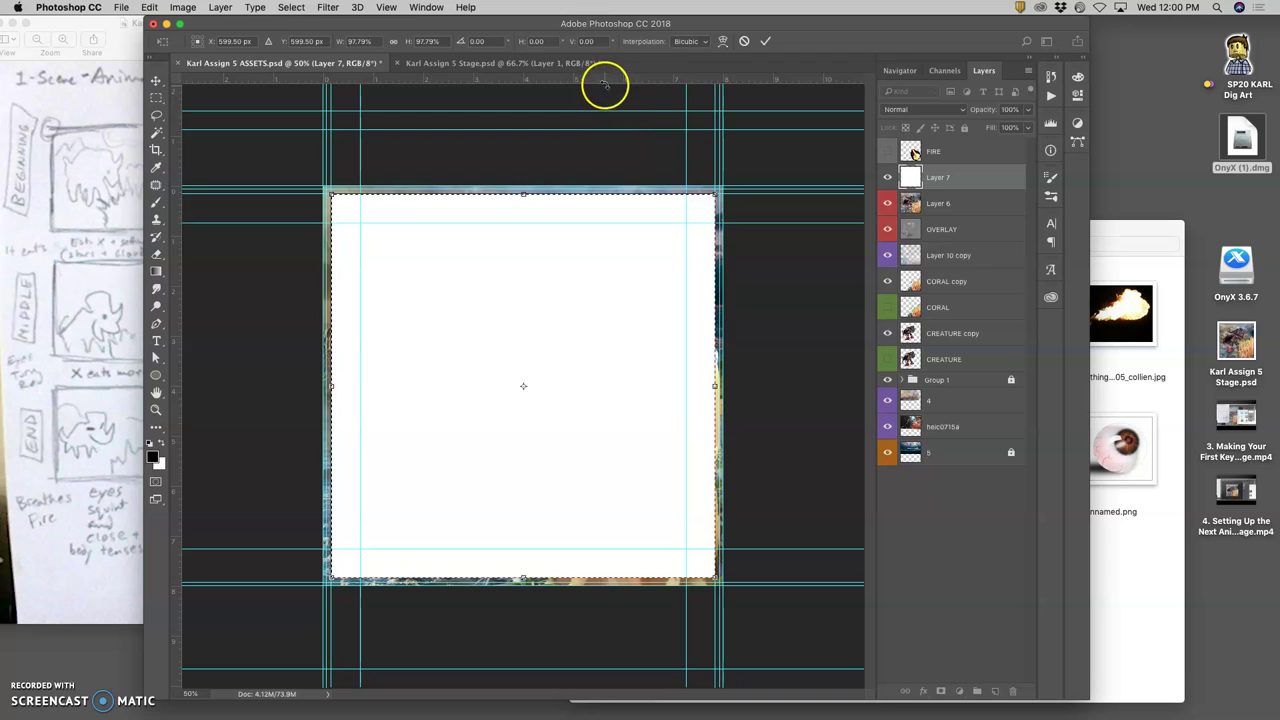
{"action": "left_click_drag", "start_coordinate": [608, 238], "coordinate": [598, 577]}
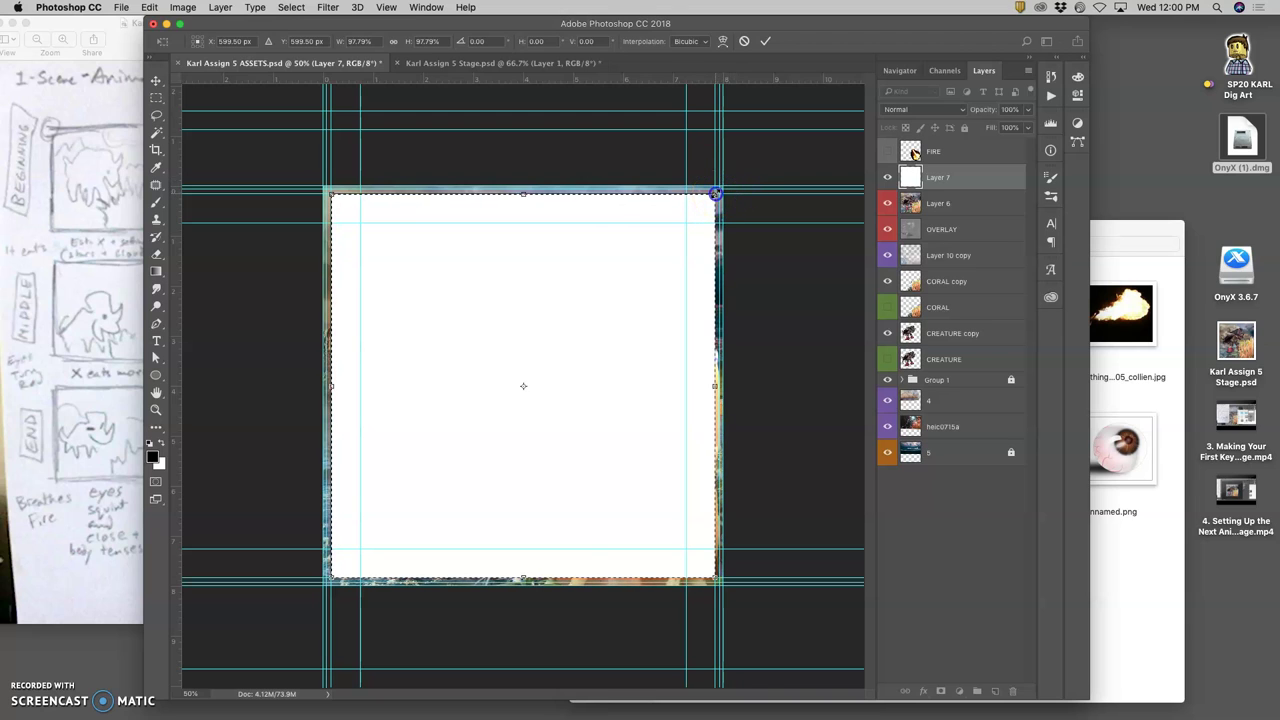
Shrink the white square to about 96.10% and add guides on its four edges, the left one at about 0.22 in
{"action": "left_click_drag", "start_coordinate": [712, 196], "coordinate": [711, 198]}
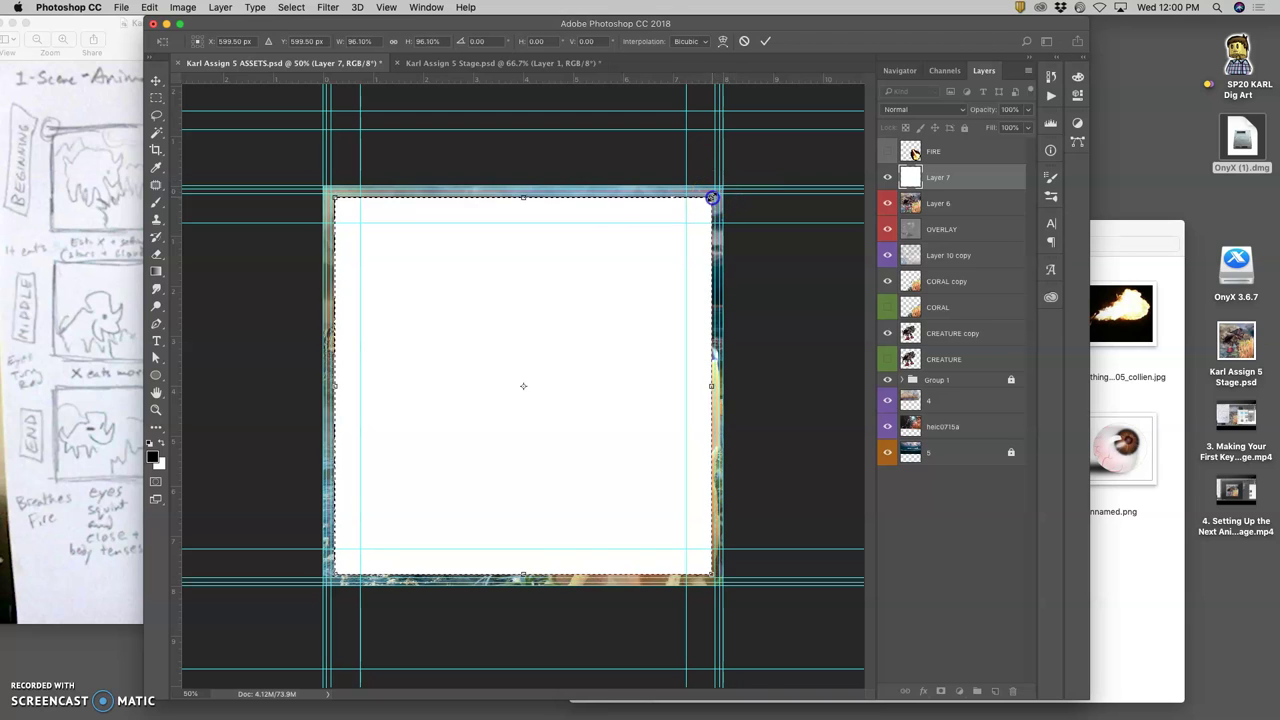
{"action": "left_click_drag", "start_coordinate": [626, 77], "coordinate": [615, 199]}
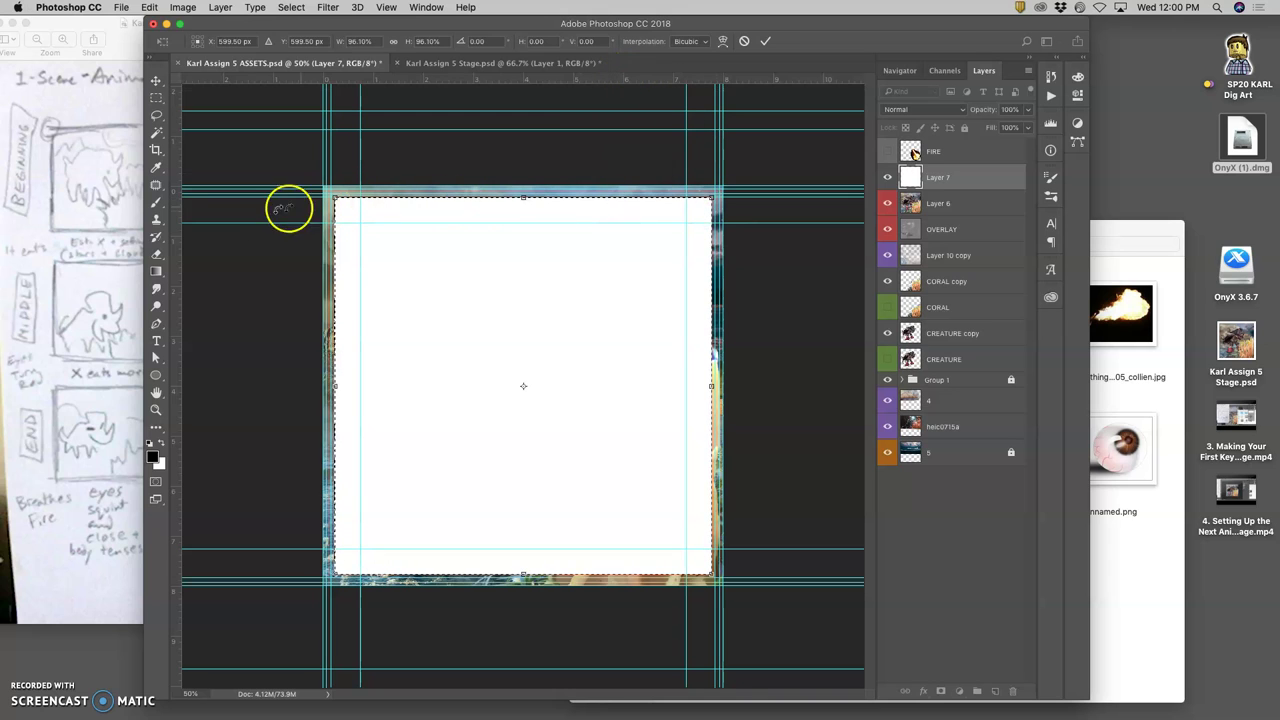
{"action": "left_click_drag", "start_coordinate": [178, 211], "coordinate": [321, 234]}
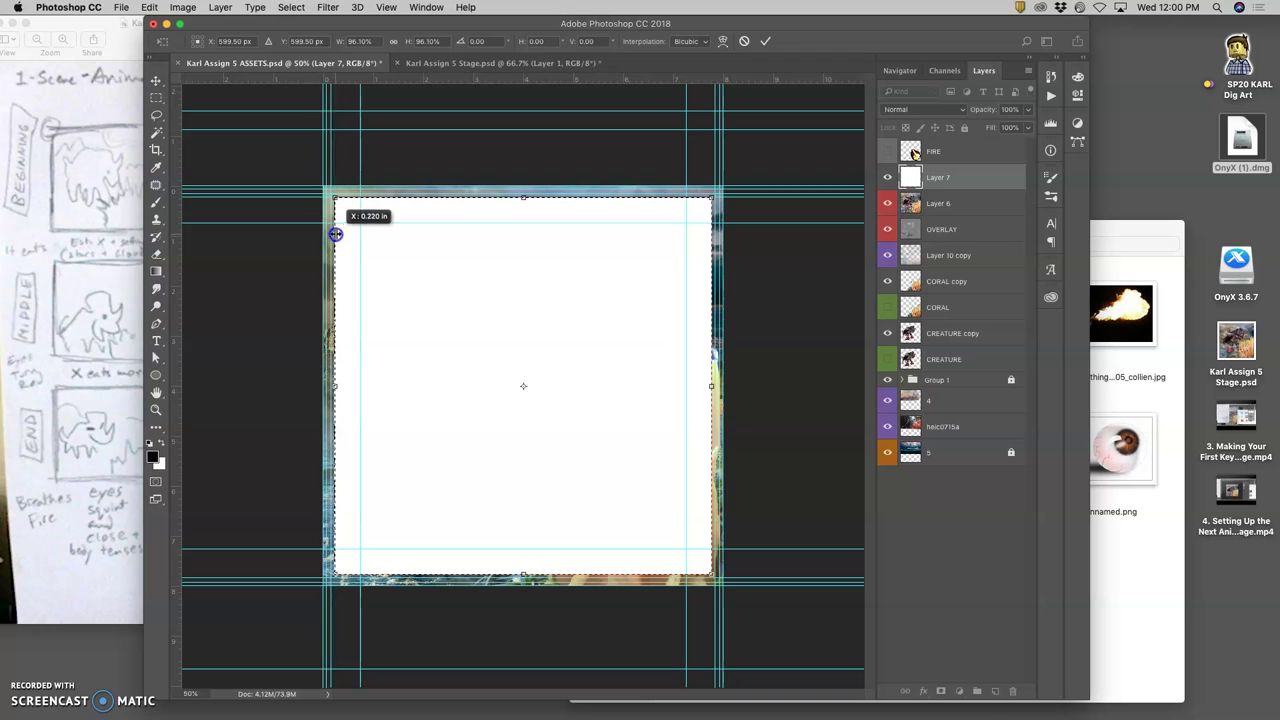
{"action": "left_click_drag", "start_coordinate": [534, 80], "coordinate": [543, 576]}
{"action": "left_click_drag", "start_coordinate": [186, 391], "coordinate": [711, 425]}
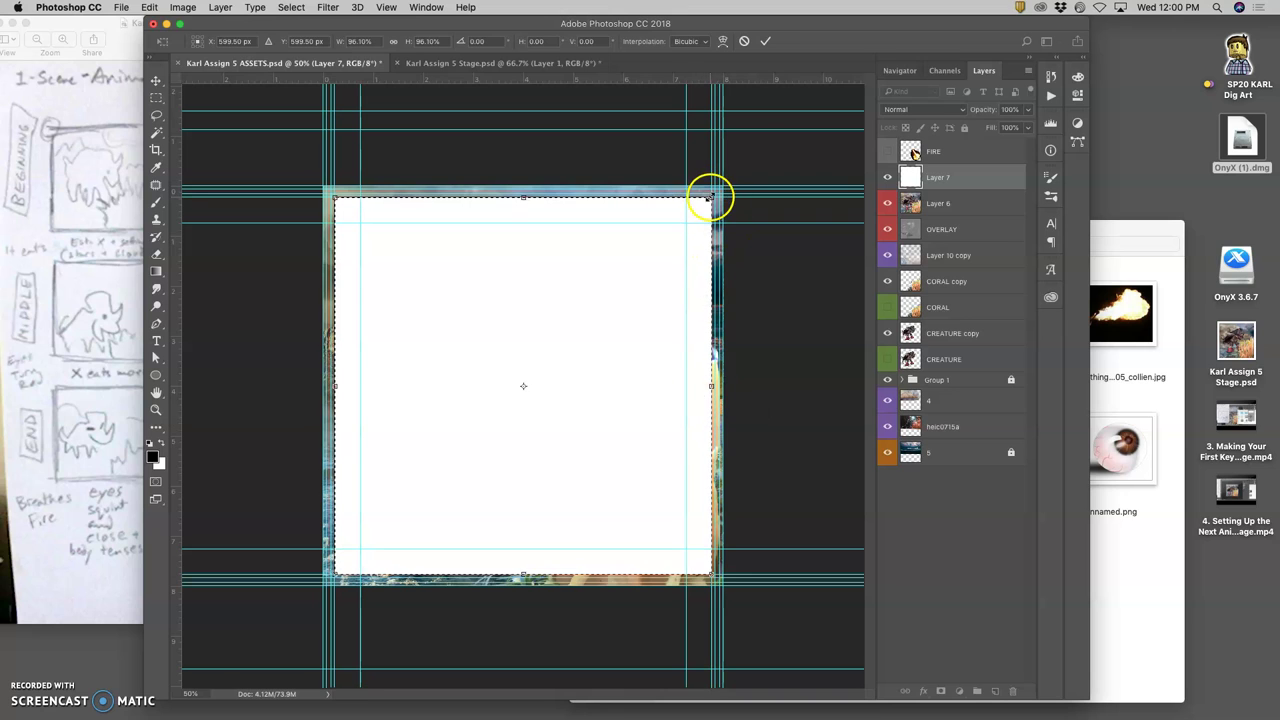
Reduce the white square to about 93.38% and add guides on its four edges, the left one at about 0.33 in
{"action": "left_click_drag", "start_coordinate": [708, 200], "coordinate": [704, 203]}
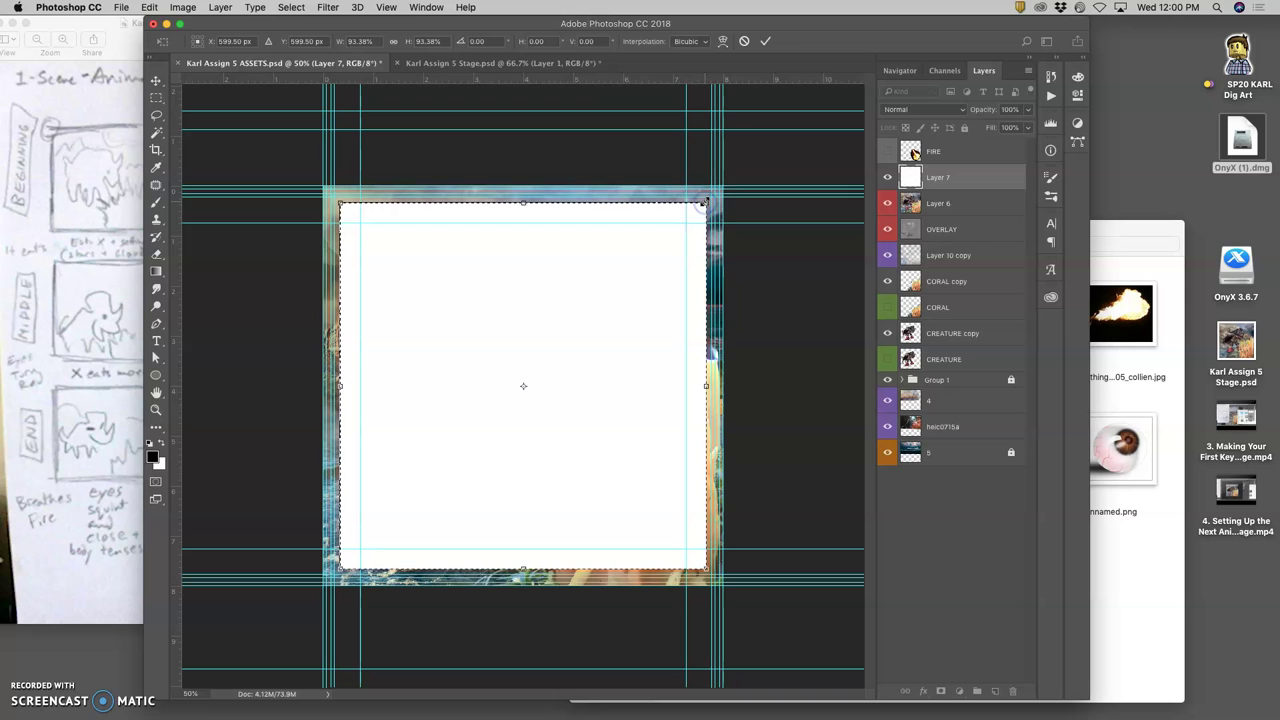
{"action": "left_click_drag", "start_coordinate": [557, 82], "coordinate": [553, 205]}
{"action": "left_click_drag", "start_coordinate": [183, 229], "coordinate": [343, 242]}
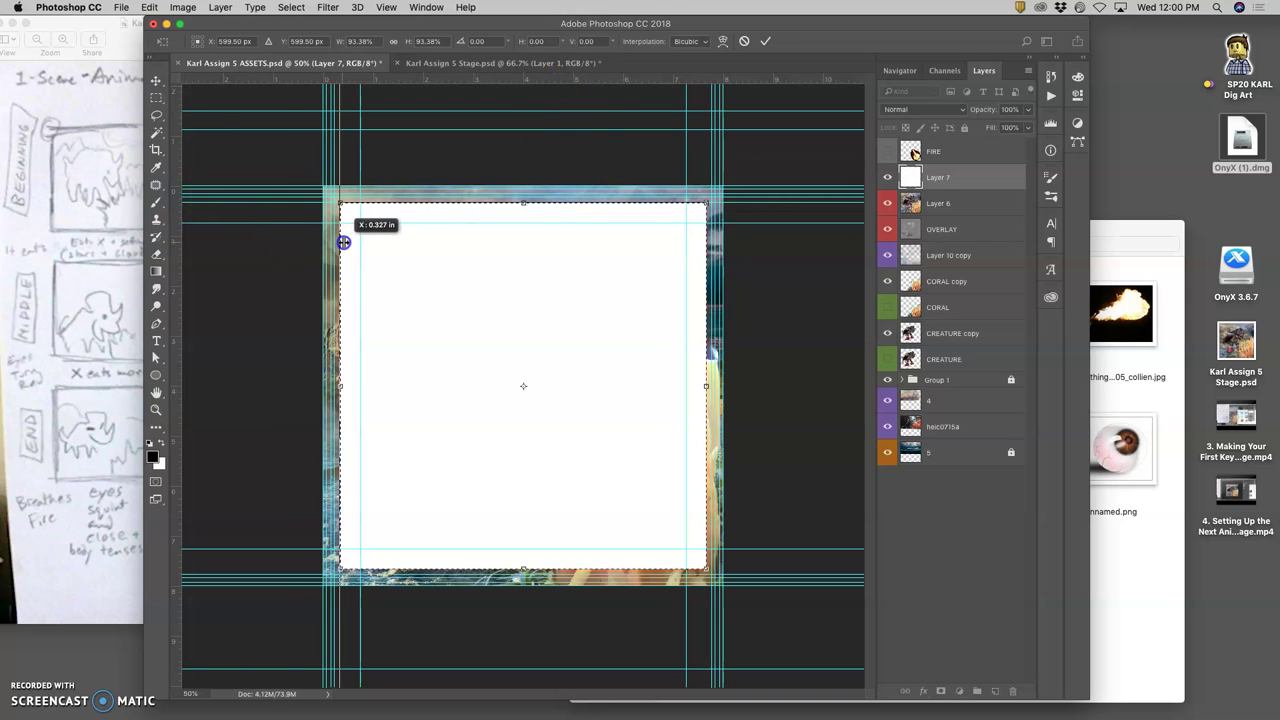
{"action": "left_click_drag", "start_coordinate": [545, 78], "coordinate": [566, 567]}
{"action": "left_click_drag", "start_coordinate": [177, 400], "coordinate": [702, 426]}
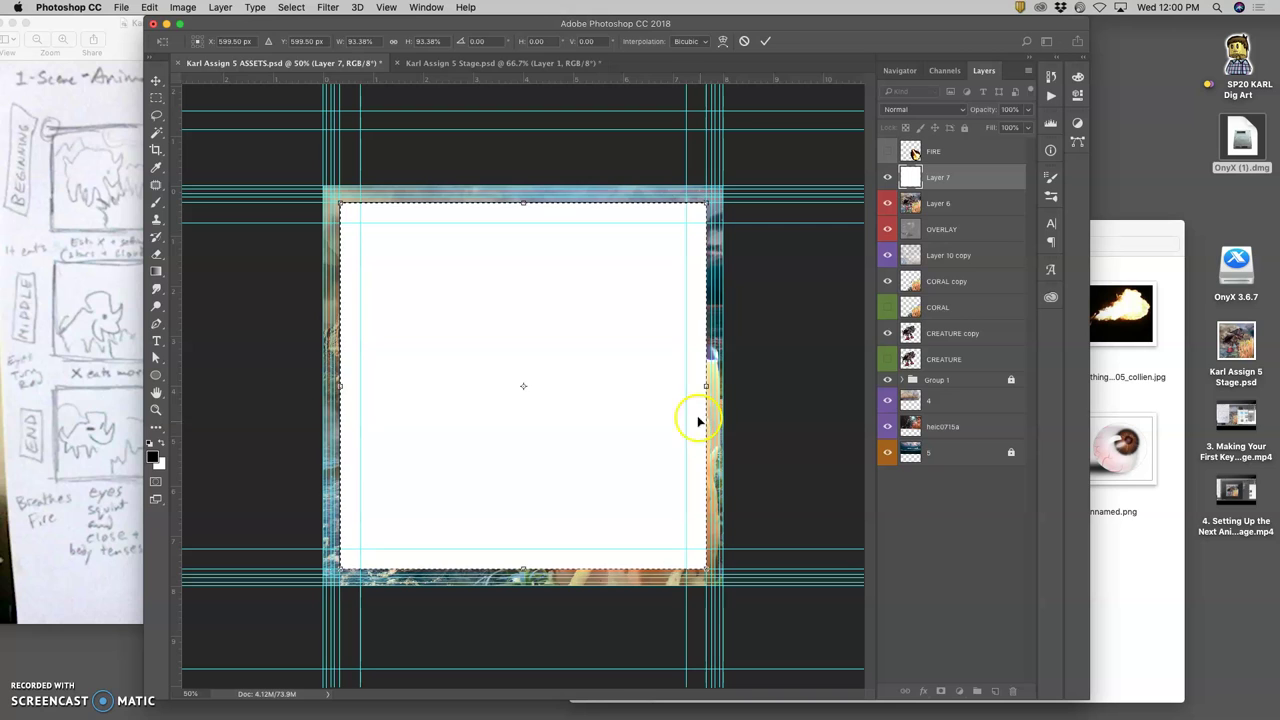
Scale the white square to about 90.25% and add guides on its four edges, with top and left at about 0.45 in
{"action": "left_click_drag", "start_coordinate": [707, 204], "coordinate": [701, 211]}
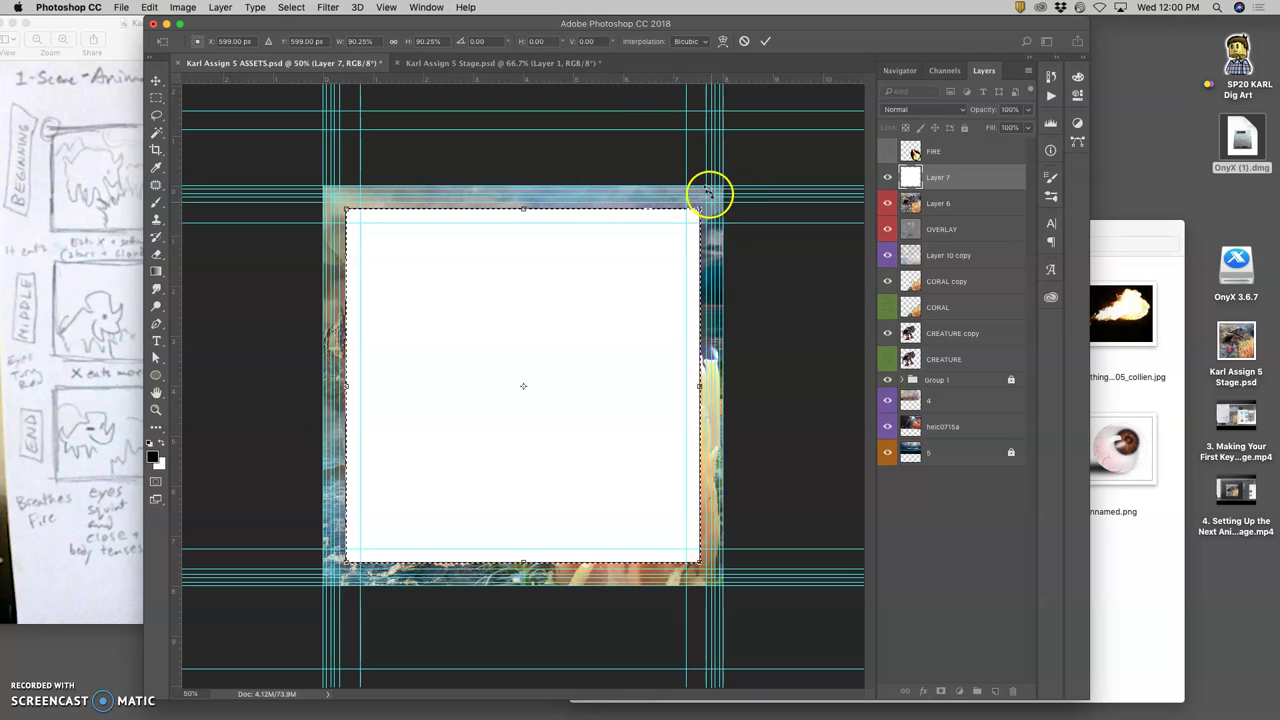
{"action": "left_click_drag", "start_coordinate": [606, 80], "coordinate": [594, 206]}
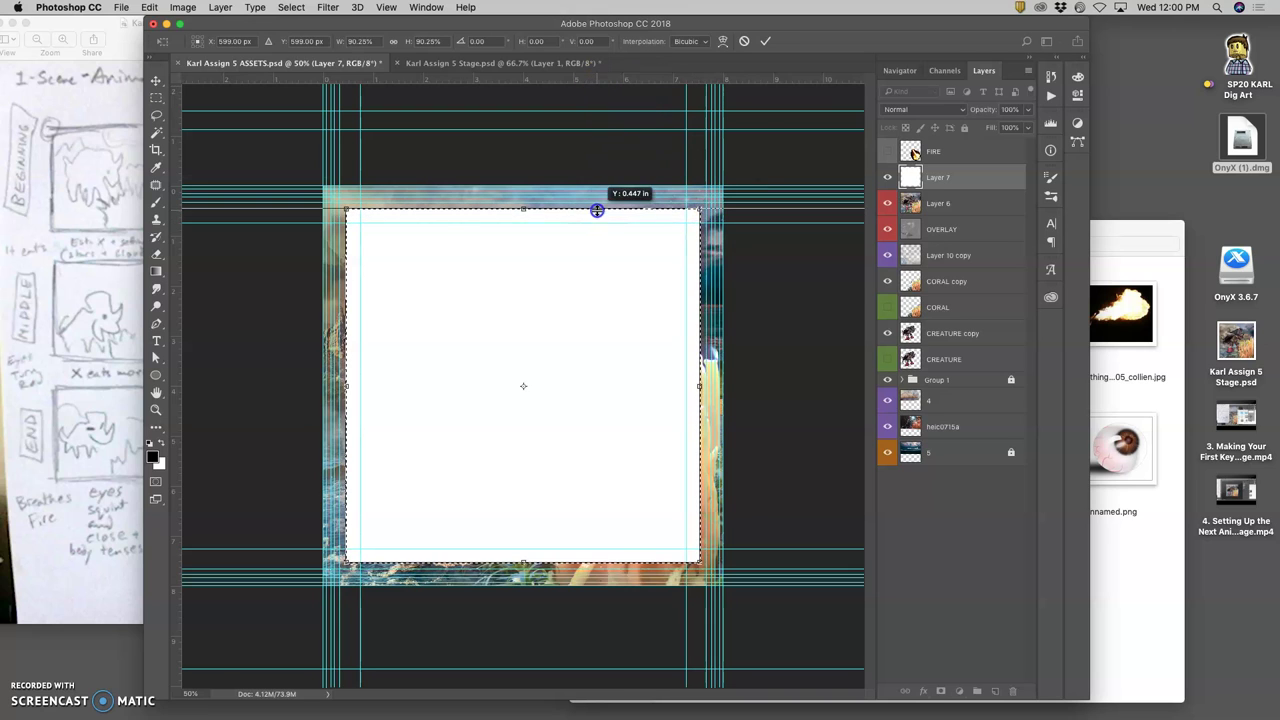
{"action": "left_click_drag", "start_coordinate": [180, 220], "coordinate": [350, 229]}
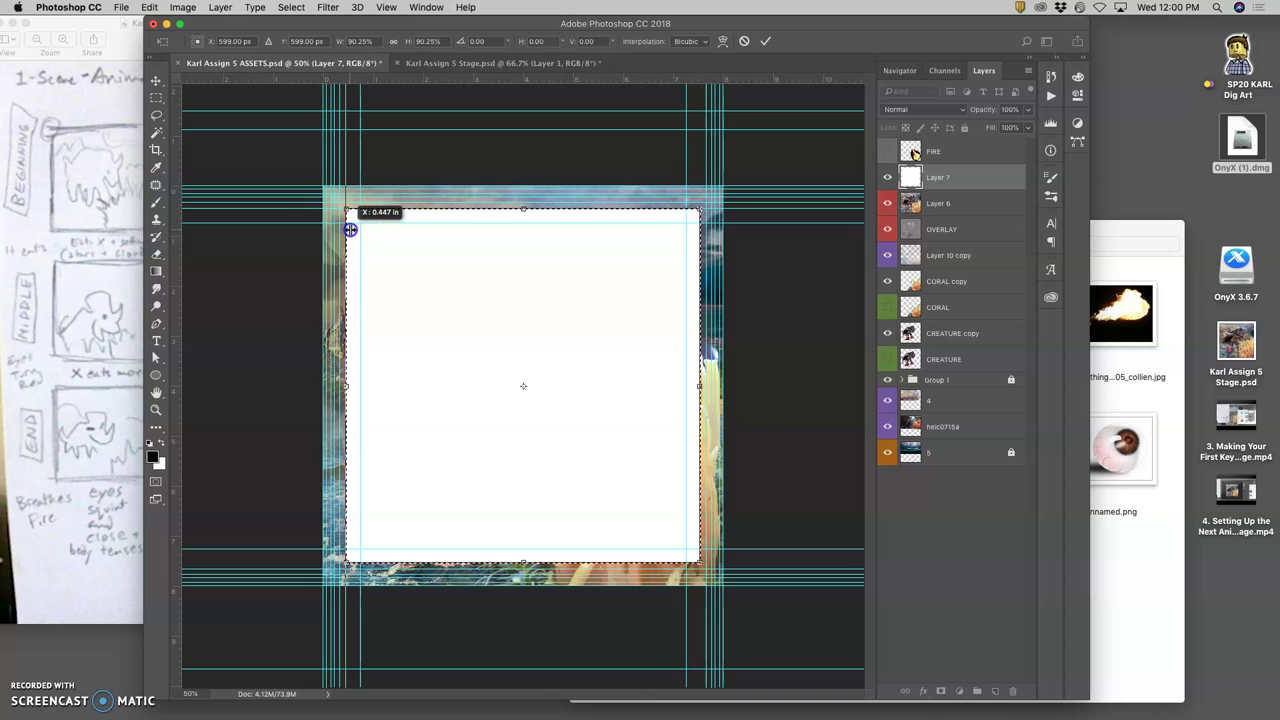
{"action": "left_click_drag", "start_coordinate": [517, 78], "coordinate": [533, 560]}
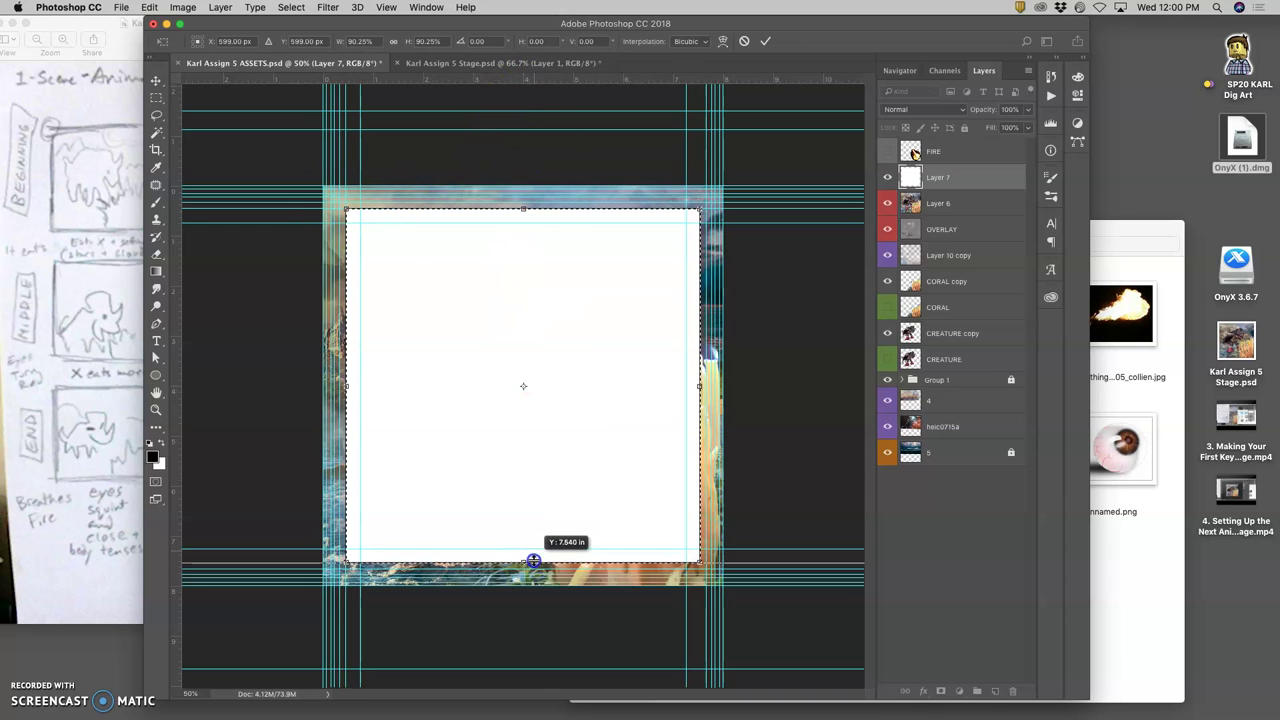
{"action": "left_click_drag", "start_coordinate": [178, 384], "coordinate": [701, 412]}
Shrink the white square to about 86.09% and place guides along its top and left edges
{"action": "left_click", "coordinate": [701, 210]}
{"action": "left_click_drag", "start_coordinate": [699, 211], "coordinate": [691, 217]}
{"action": "left_click_drag", "start_coordinate": [628, 78], "coordinate": [632, 218]}
{"action": "left_click_drag", "start_coordinate": [171, 237], "coordinate": [351, 253]}
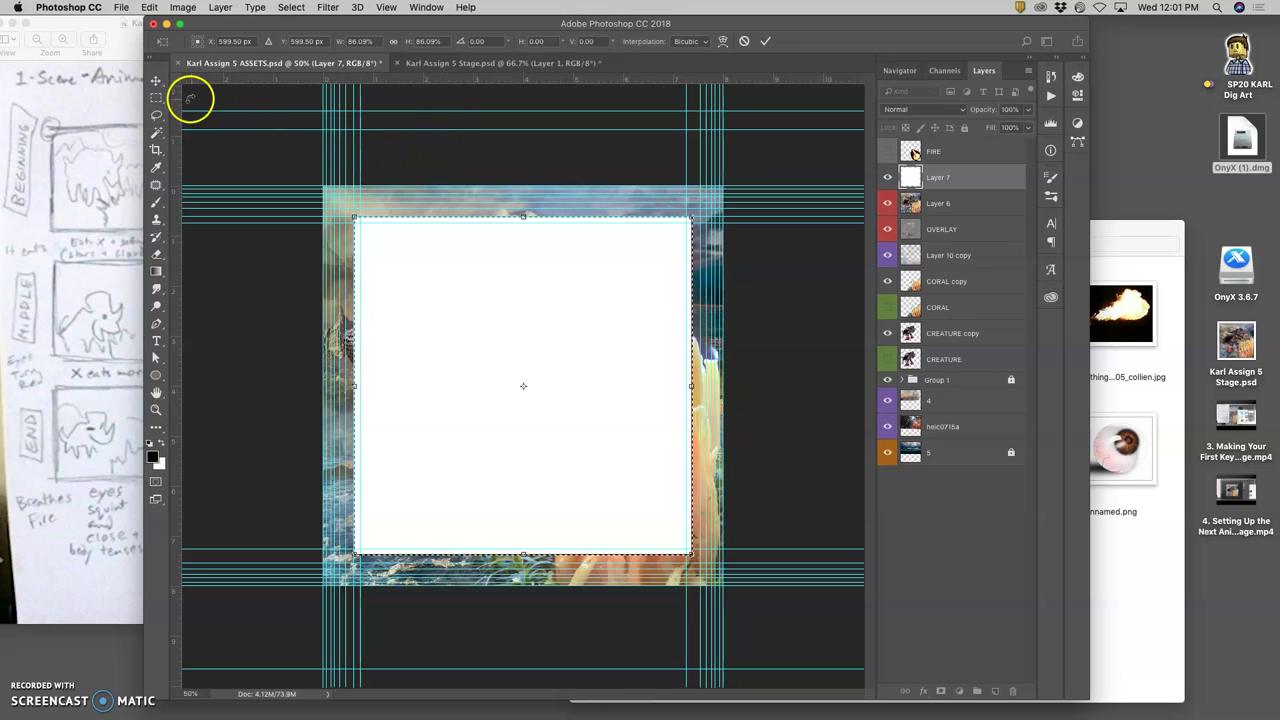
Switch to the Move tool and discard the pending transformation of the white square
{"action": "left_click", "coordinate": [156, 80]}
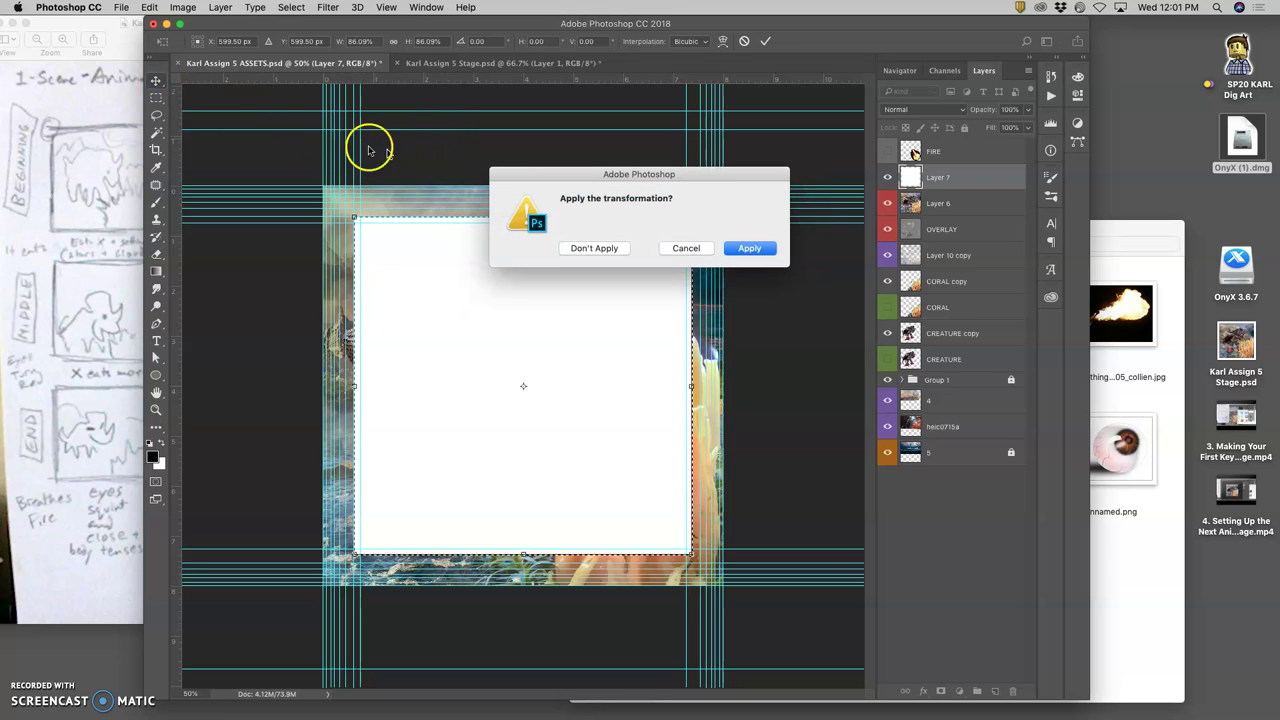
{"action": "left_click", "coordinate": [616, 248]}
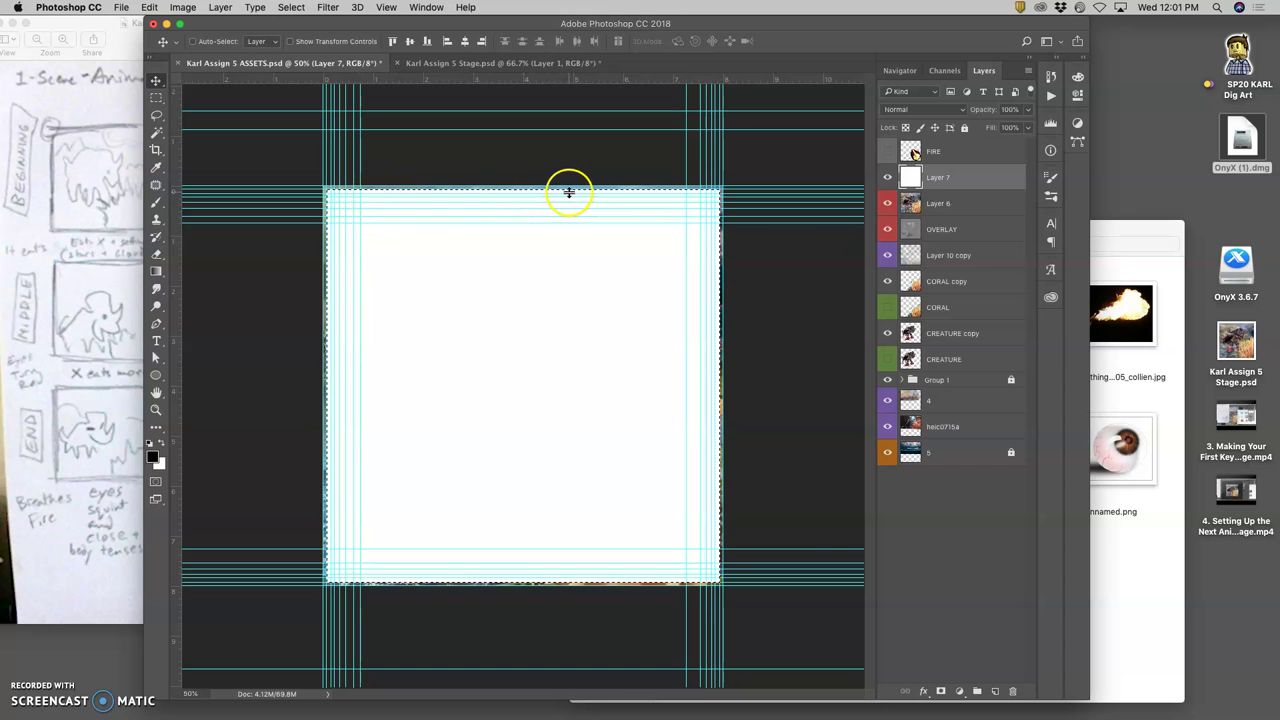
Rescale the white square on Layer 7 to about 86.43% and place guides along its bottom and right edges
{"action": "key", "text": "super+t"}
{"action": "left_click_drag", "start_coordinate": [719, 188], "coordinate": [690, 213]}
{"action": "mouse_move", "coordinate": [523, 552]}
{"action": "left_mouse_down"}
{"action": "mouse_move", "coordinate": [523, 377]}
{"action": "mouse_move", "coordinate": [521, 552]}
{"action": "left_mouse_up"}
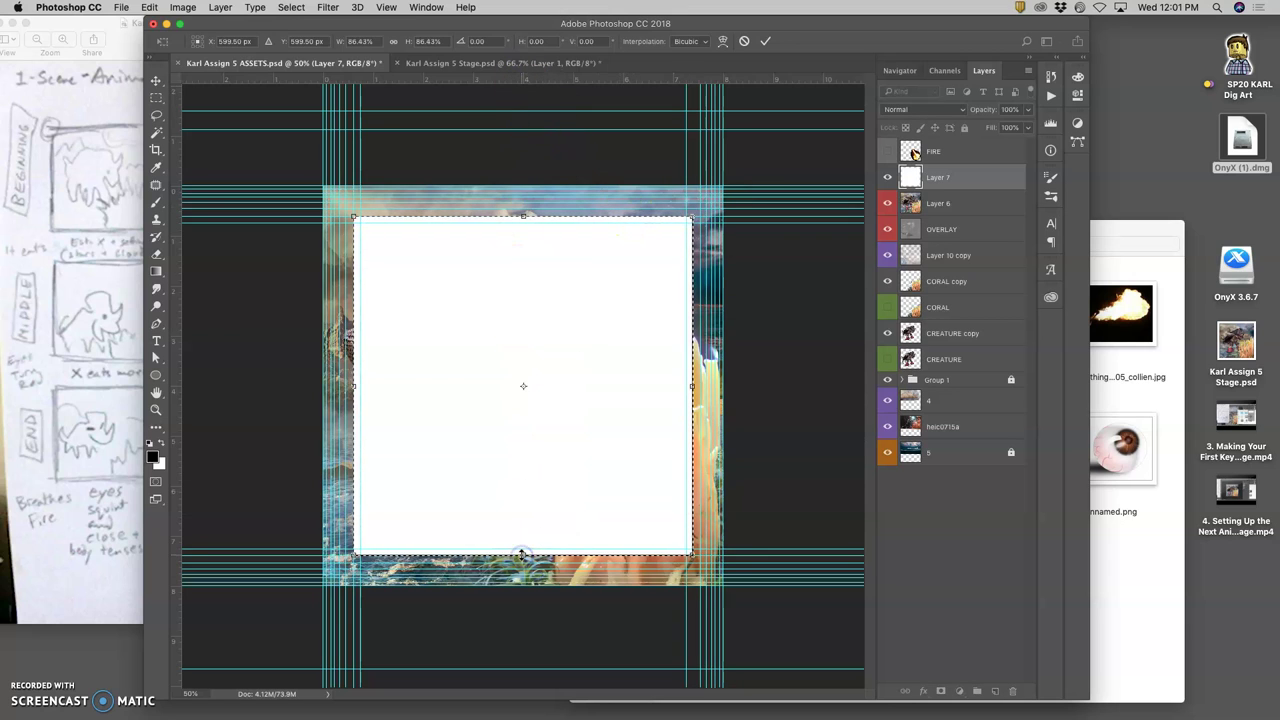
{"action": "left_click_drag", "start_coordinate": [172, 243], "coordinate": [689, 289]}
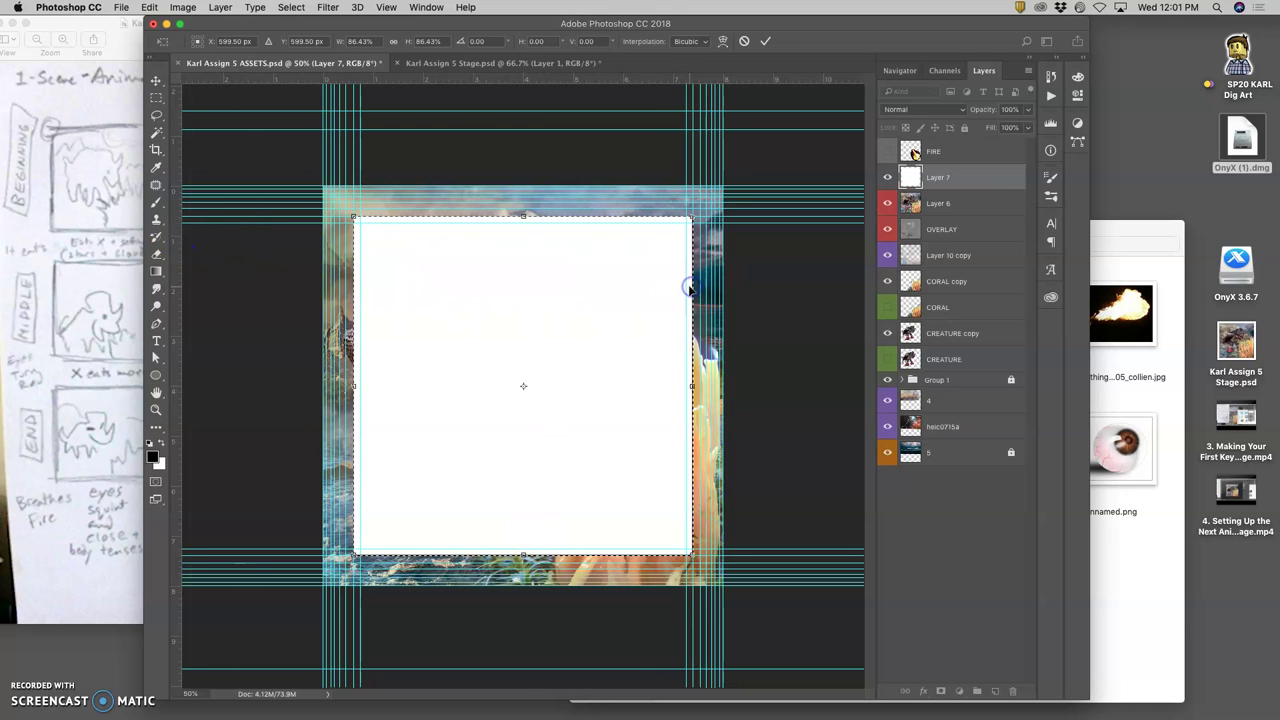
Apply the white square's scaling, clear its fill from Layer 7 and deselect
{"action": "key", "text": "Return"}
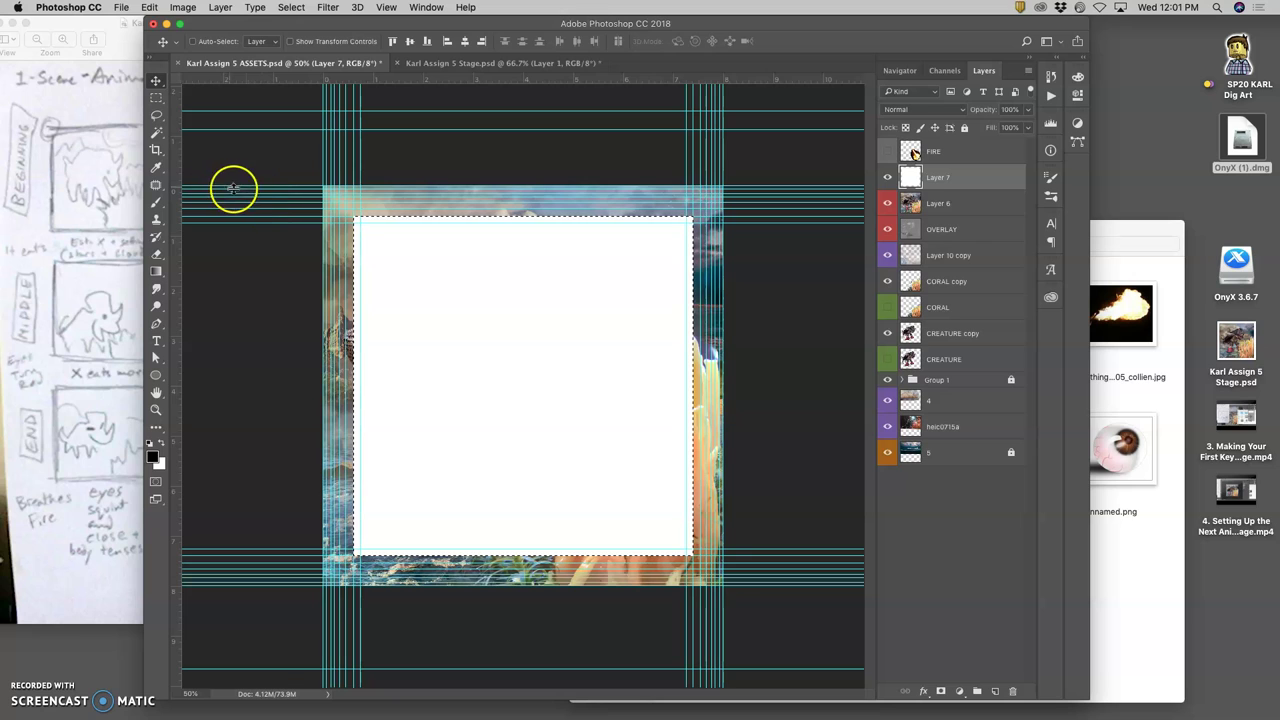
{"action": "key", "text": "Delete"}
{"action": "key", "text": "ctrl+d"}
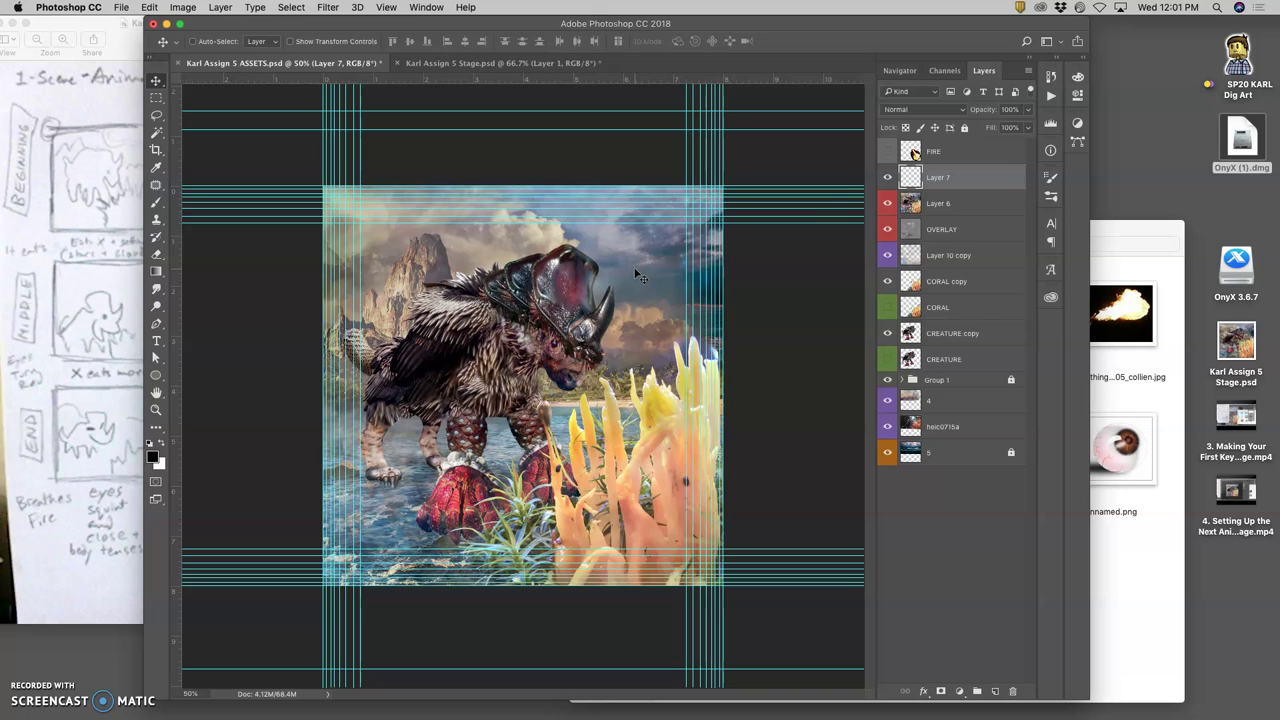
Delete Layer 6, the merged copy of the scene, from the ASSETS document
{"action": "left_click", "coordinate": [942, 205]}
{"action": "left_click", "coordinate": [888, 203]}
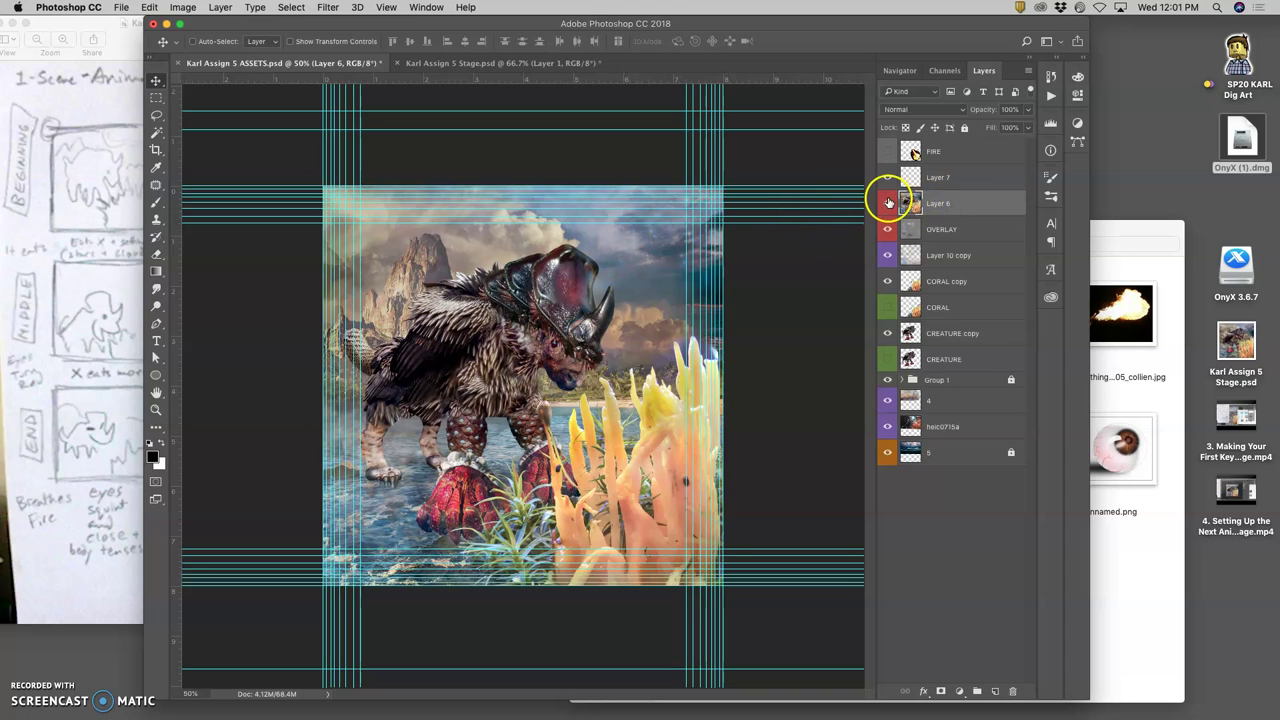
{"action": "key", "text": "BackSpace"}
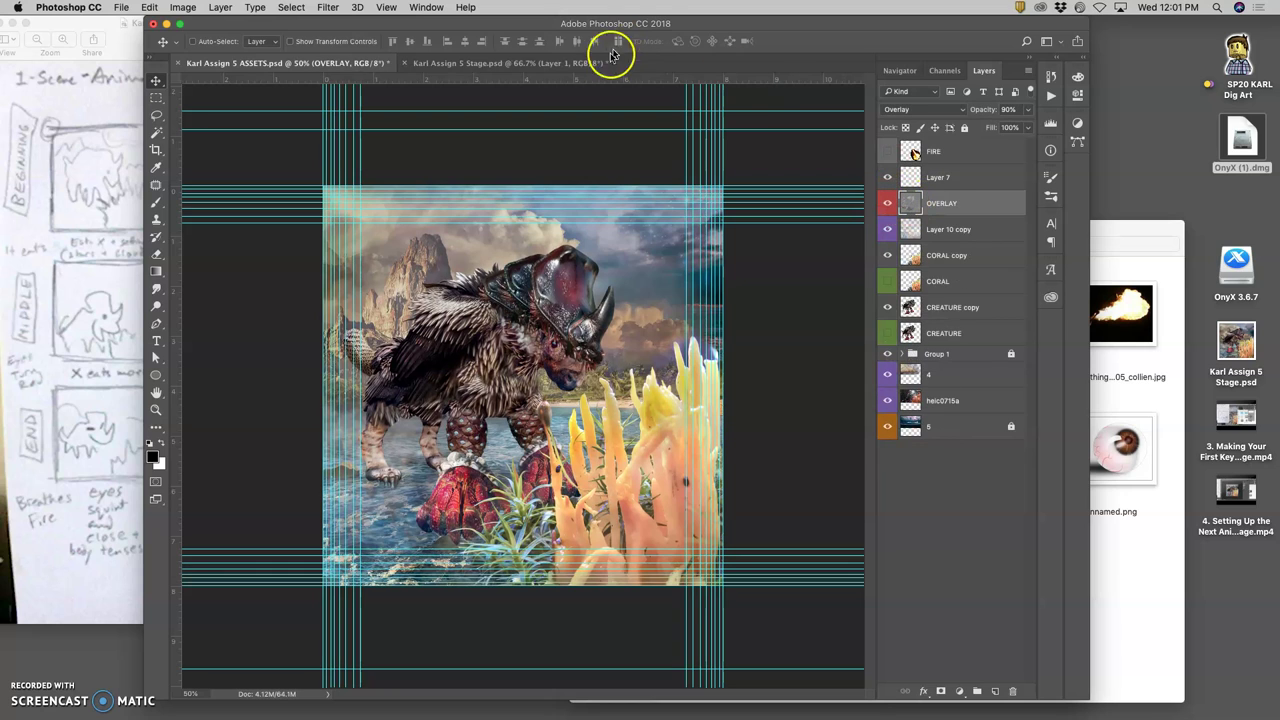
Narrow the Layer 10 copy to about 98.75% of its width from its right edge
{"action": "left_click", "coordinate": [923, 232]}
{"action": "key", "text": "super+t"}
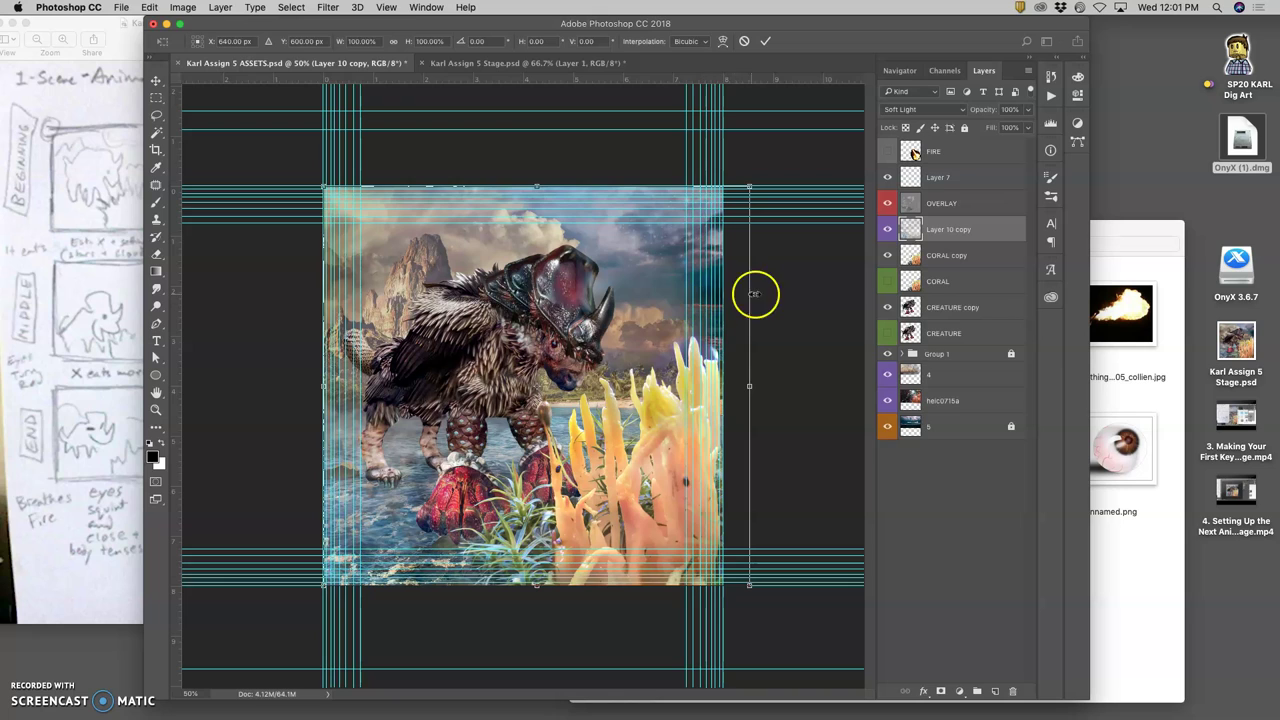
{"action": "left_click_drag", "start_coordinate": [752, 388], "coordinate": [747, 387]}
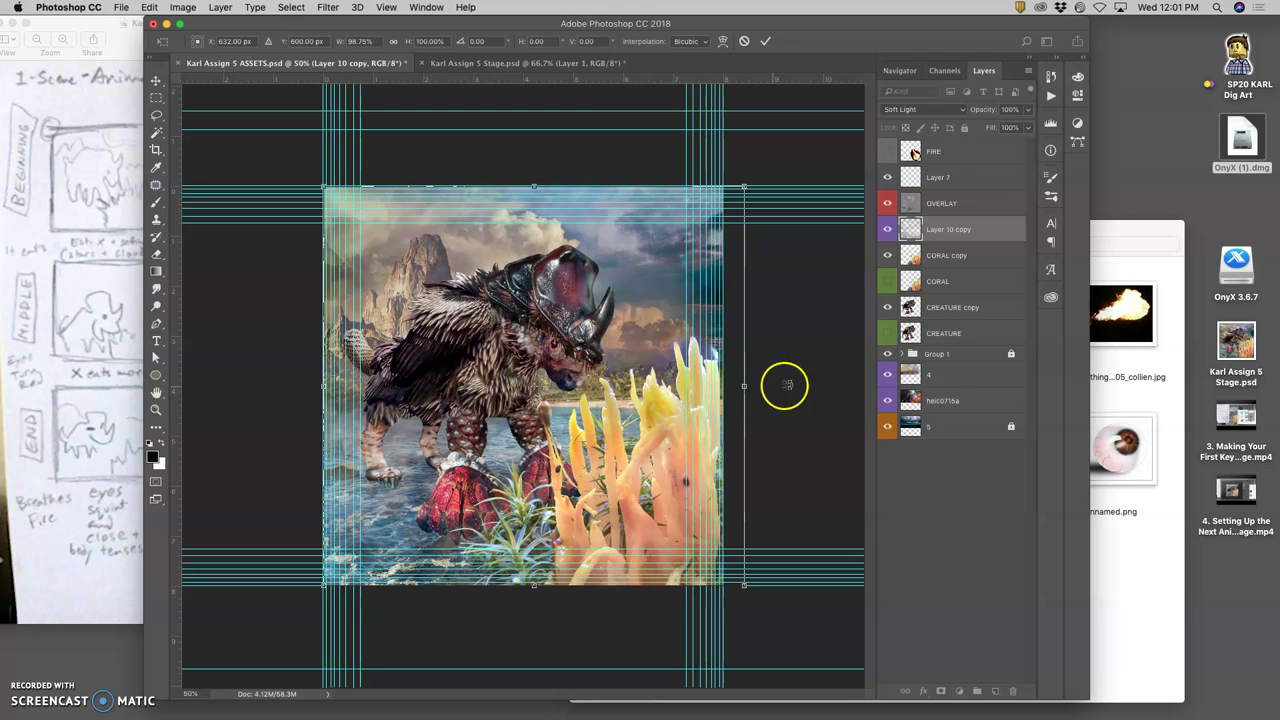
{"action": "key", "text": "Return"}
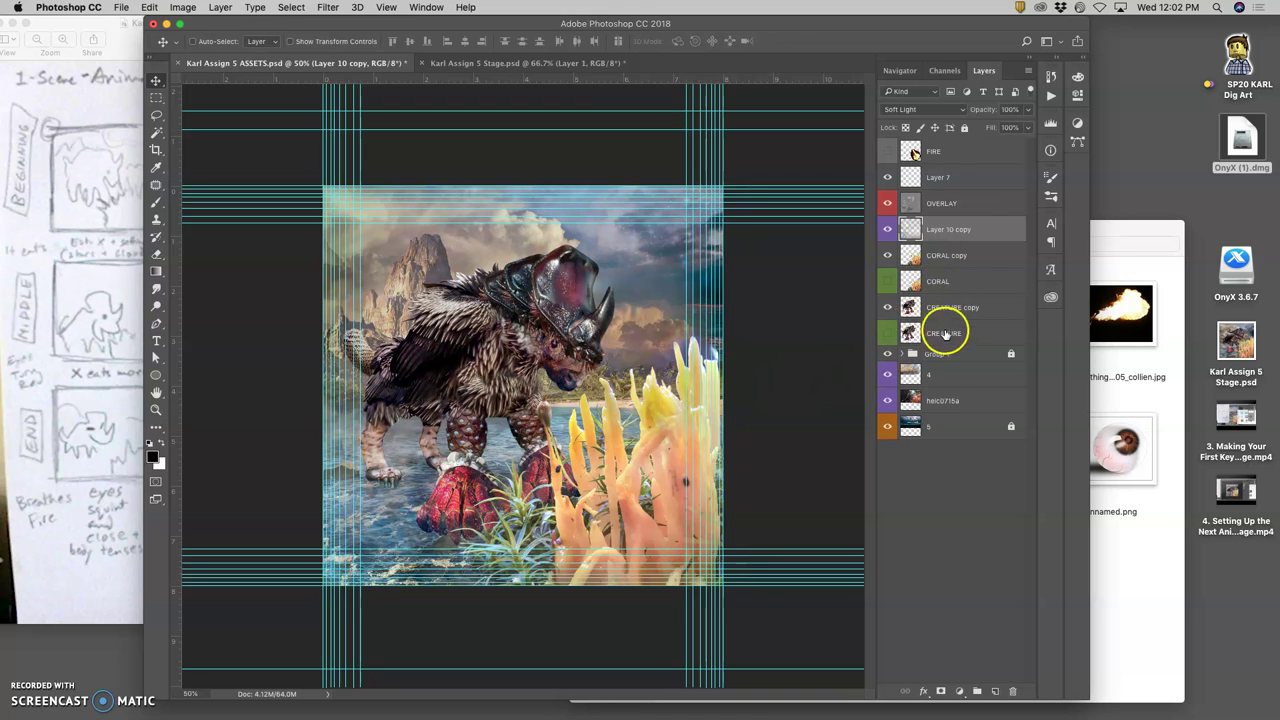
Narrow layer 4 to about 99% of its width from its right edge
{"action": "left_click", "coordinate": [937, 373]}
{"action": "key", "text": "ctrl+t"}
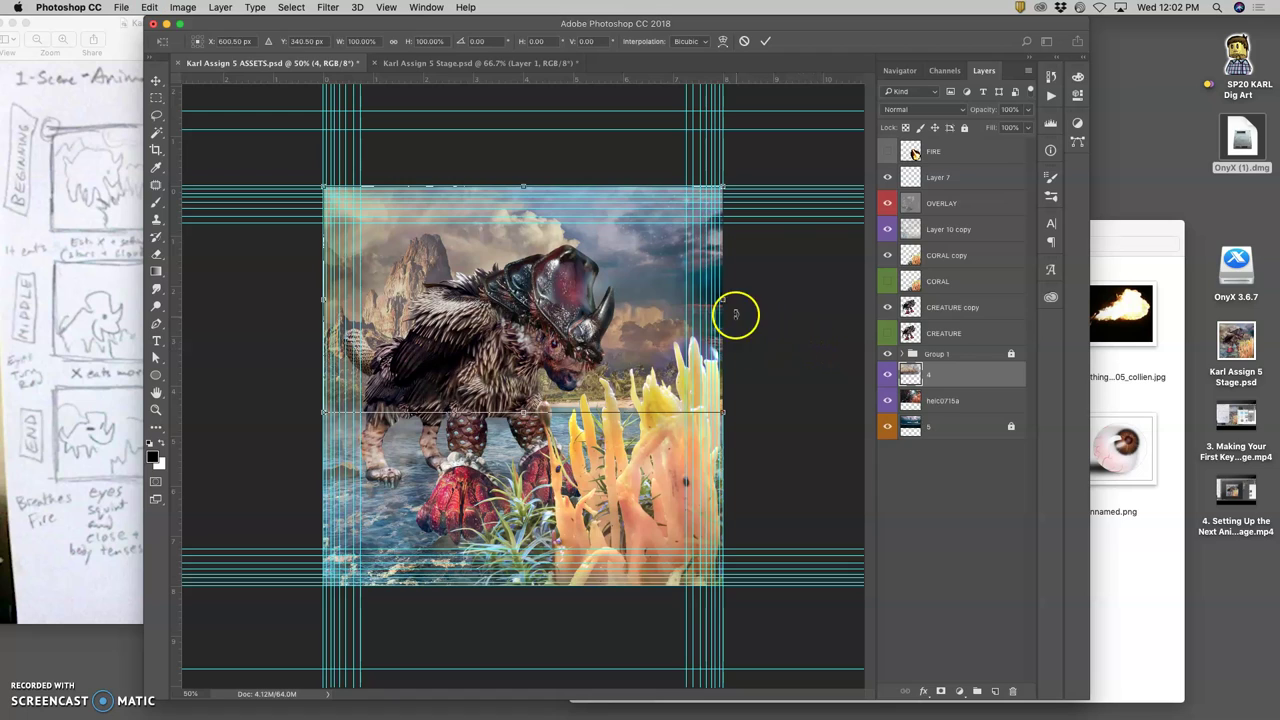
{"action": "left_click_drag", "start_coordinate": [721, 300], "coordinate": [719, 300]}
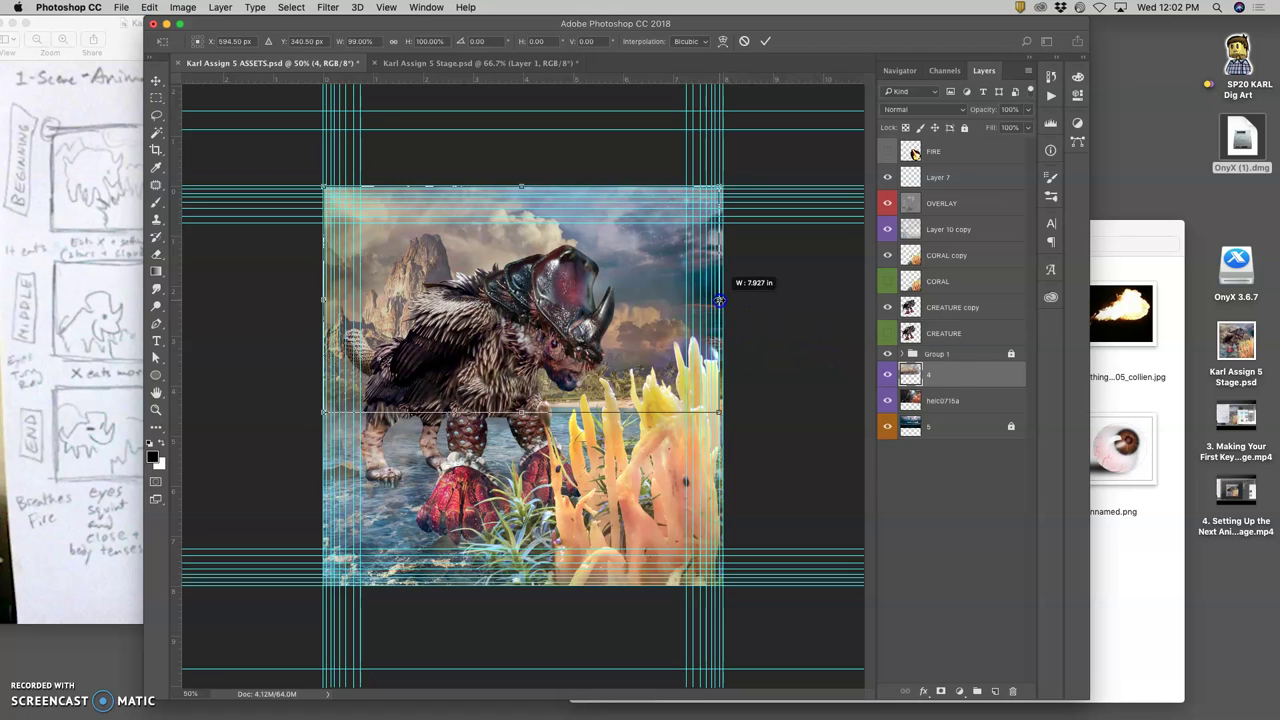
{"action": "key", "text": "Return"}
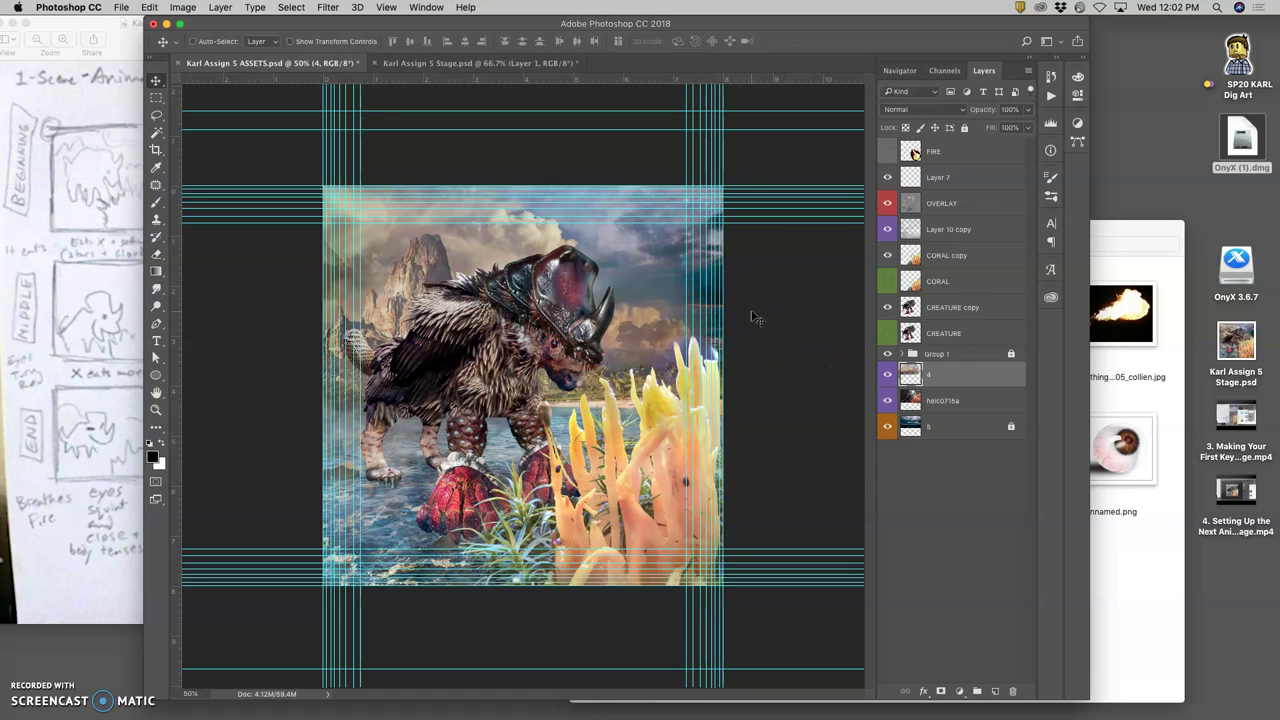
Toggle the visibility of the CREATURE copy and CREATURE layers to compare the creature's two versions
{"action": "left_click_drag", "start_coordinate": [914, 368], "coordinate": [936, 405]}
{"action": "left_click", "coordinate": [887, 311]}
{"action": "left_click", "coordinate": [887, 311]}
{"action": "left_click", "coordinate": [887, 334]}
{"action": "left_click", "coordinate": [887, 334]}
{"action": "left_click", "coordinate": [887, 311]}
{"action": "left_click", "coordinate": [887, 311]}
Merge a copy of all visible layers into the empty Layer 7 while keeping the original layers separate
{"action": "left_click", "coordinate": [946, 177]}
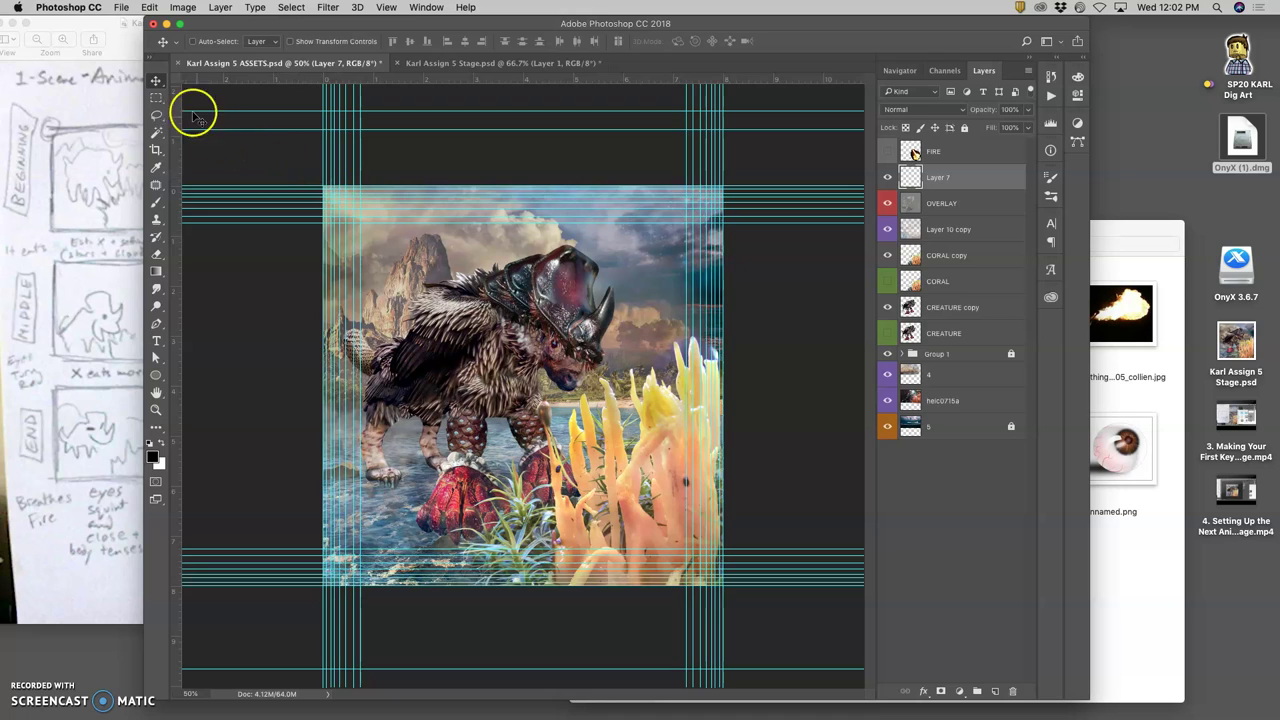
{"action": "left_click", "coordinate": [156, 97]}
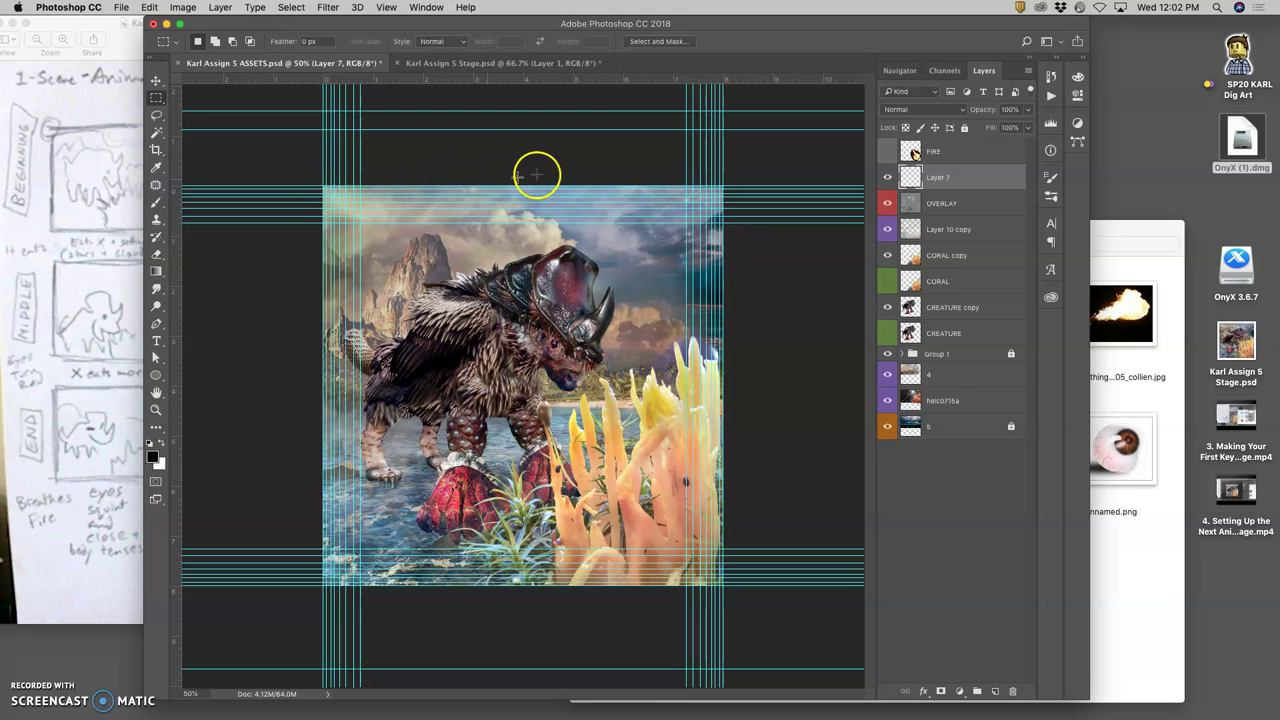
{"action": "left_click", "coordinate": [220, 8]}
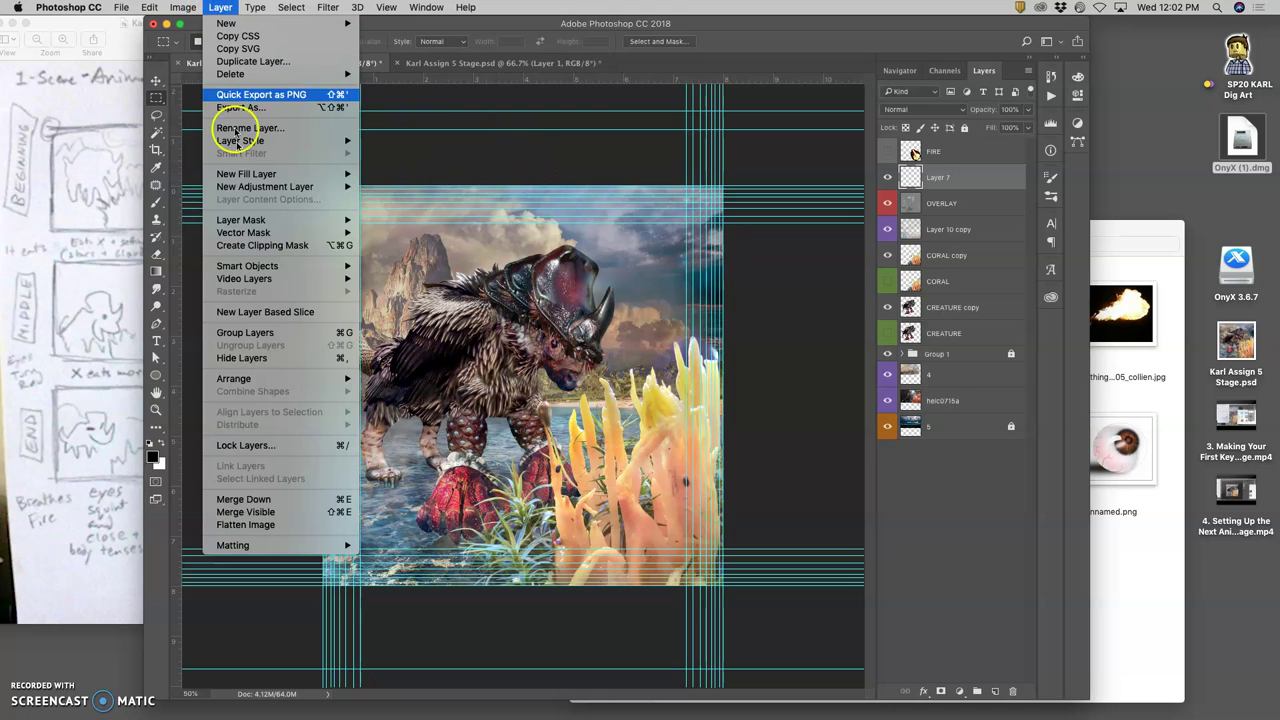
{"action": "left_click", "coordinate": [266, 516], "text": "alt"}
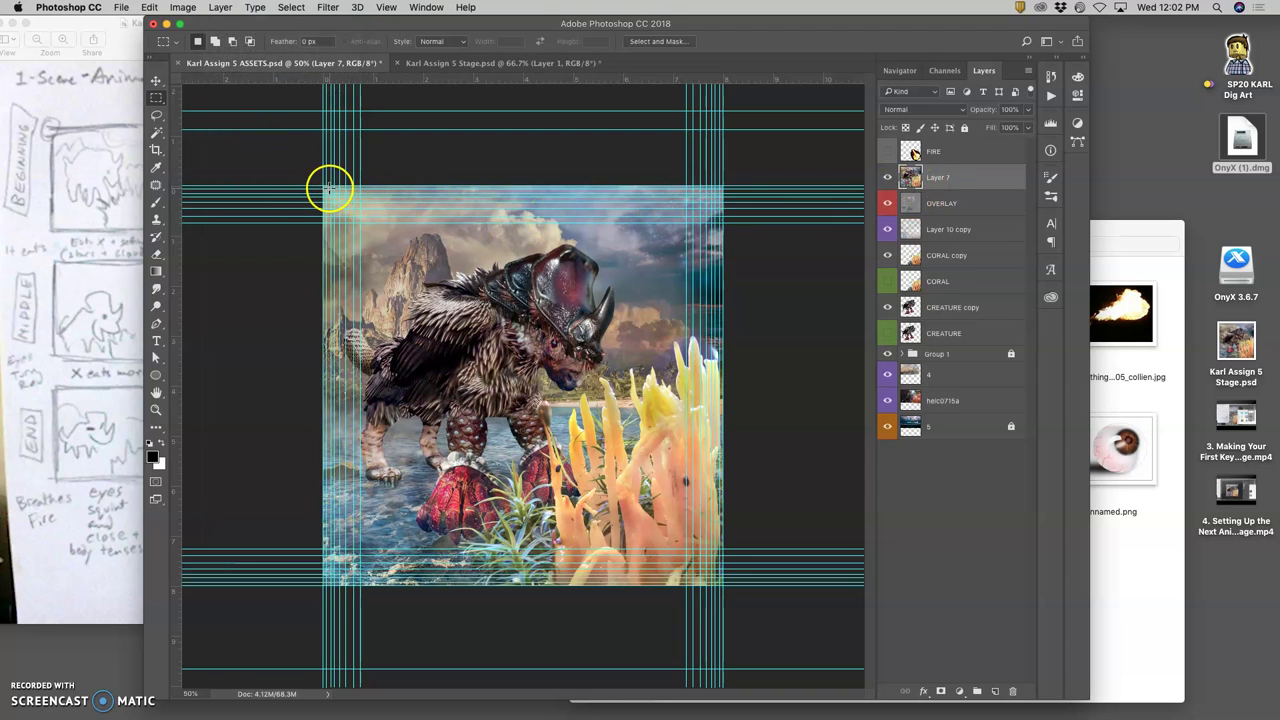
Copy the Layer 7 area inside the first set of inset guides and paste it into Karl Assign 5 Stage.psd
{"action": "left_click_drag", "start_coordinate": [328, 191], "coordinate": [719, 582]}
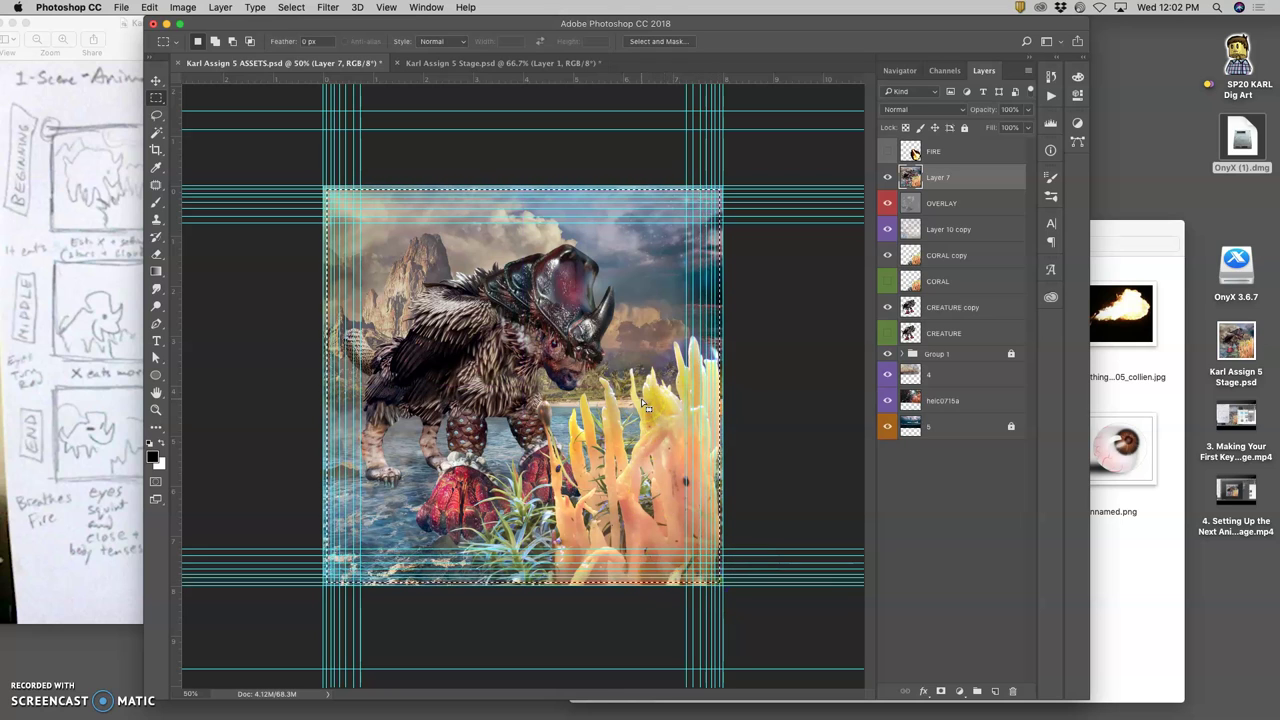
{"action": "left_click", "coordinate": [512, 63]}
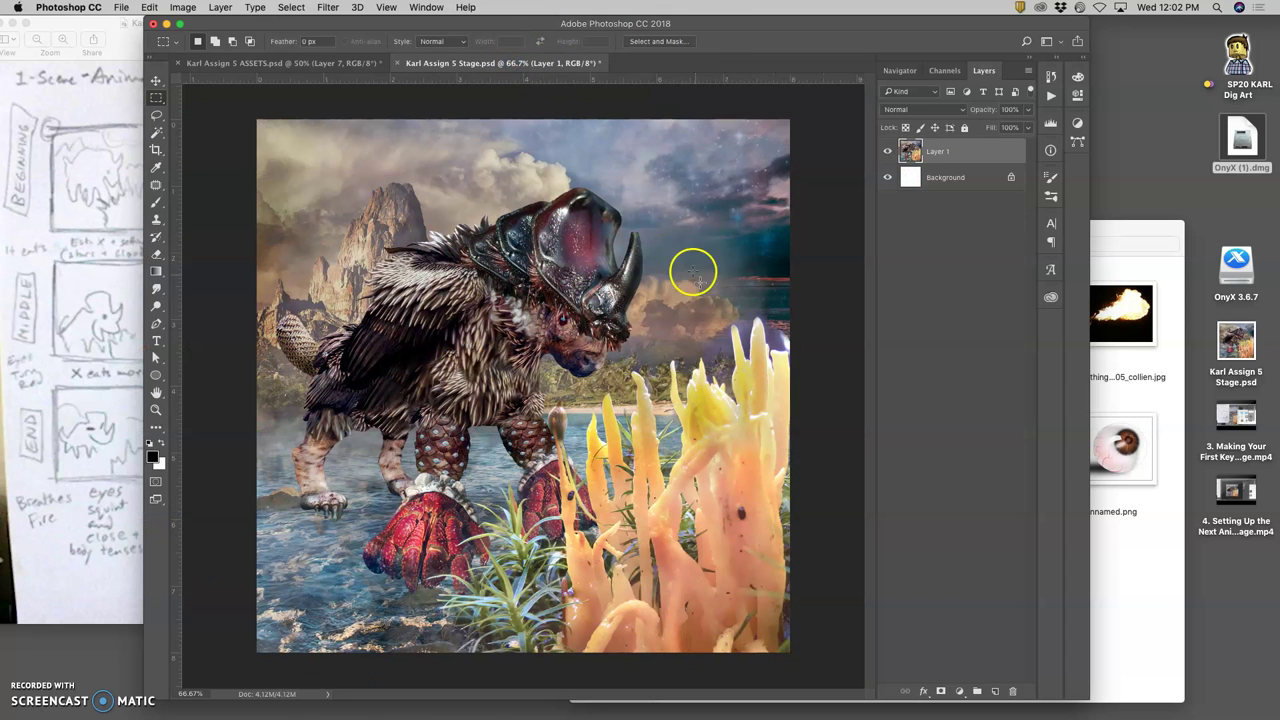
{"action": "key", "text": "super+v"}
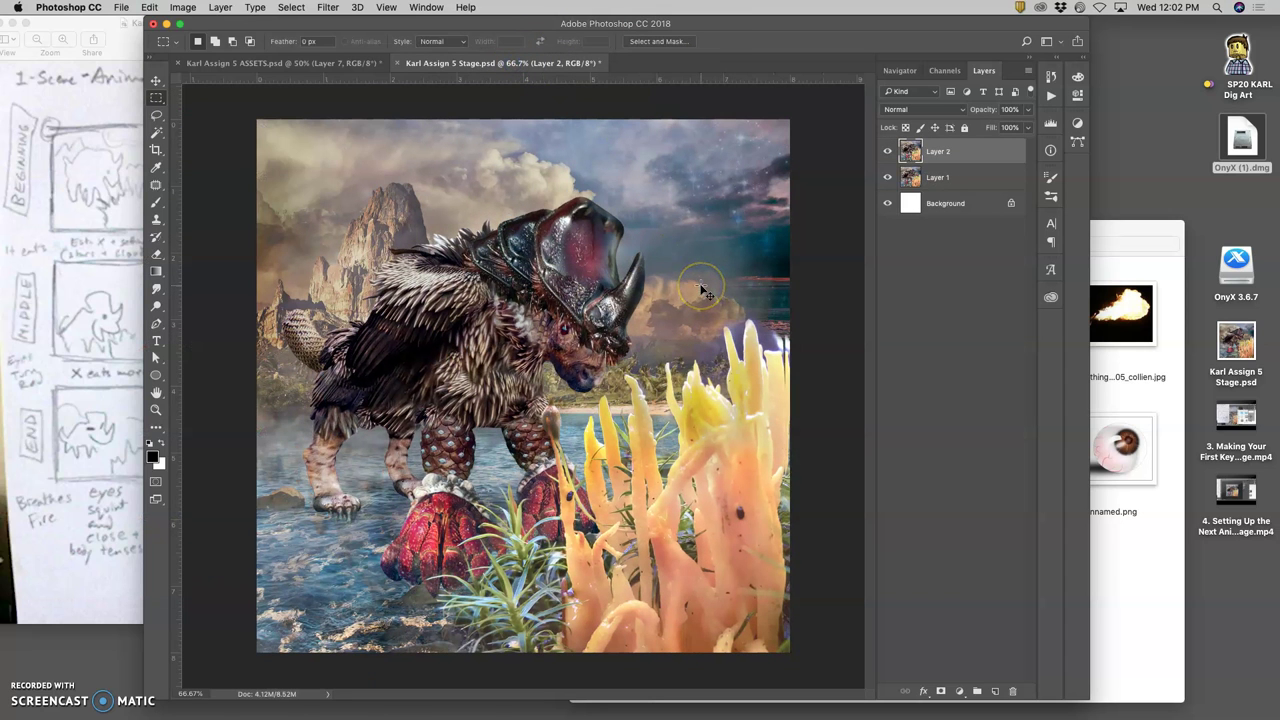
Hide Layer 1 beneath the newly pasted image in the Stage document
{"action": "left_click", "coordinate": [887, 178]}
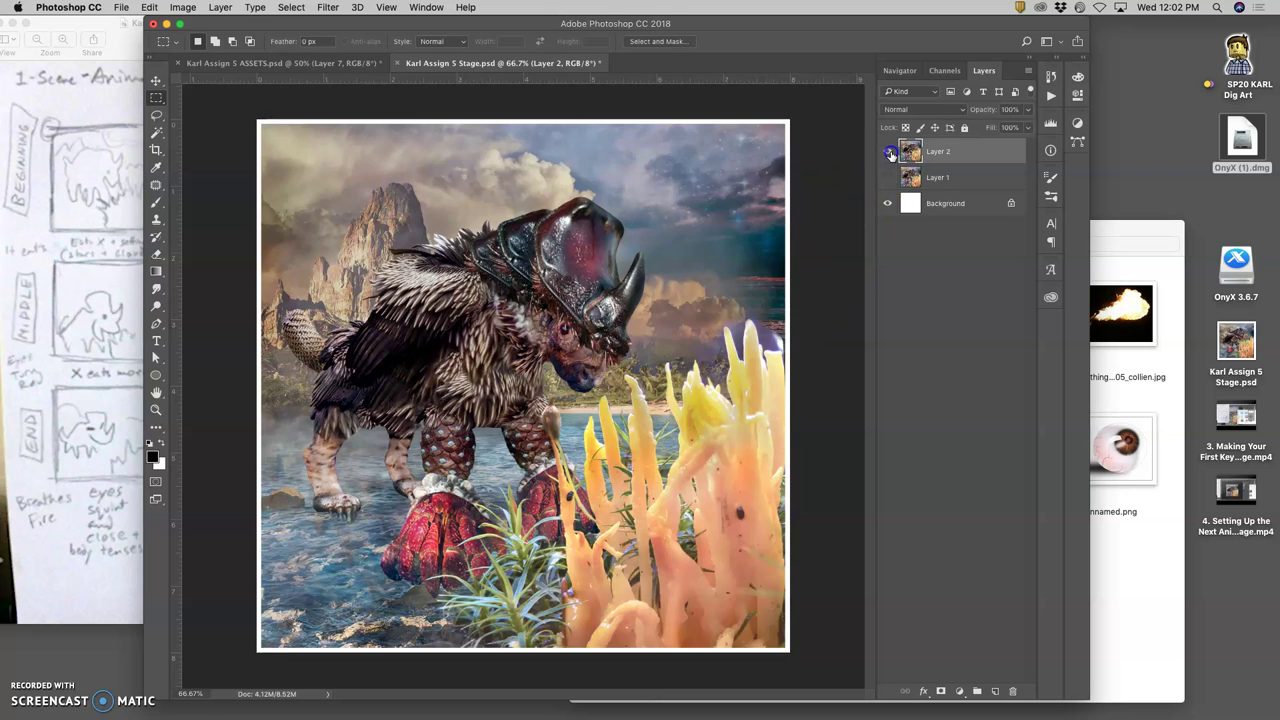
{"action": "left_click", "coordinate": [888, 178]}
{"action": "left_click", "coordinate": [888, 178]}
{"action": "left_click_drag", "start_coordinate": [909, 166], "coordinate": [939, 158]}
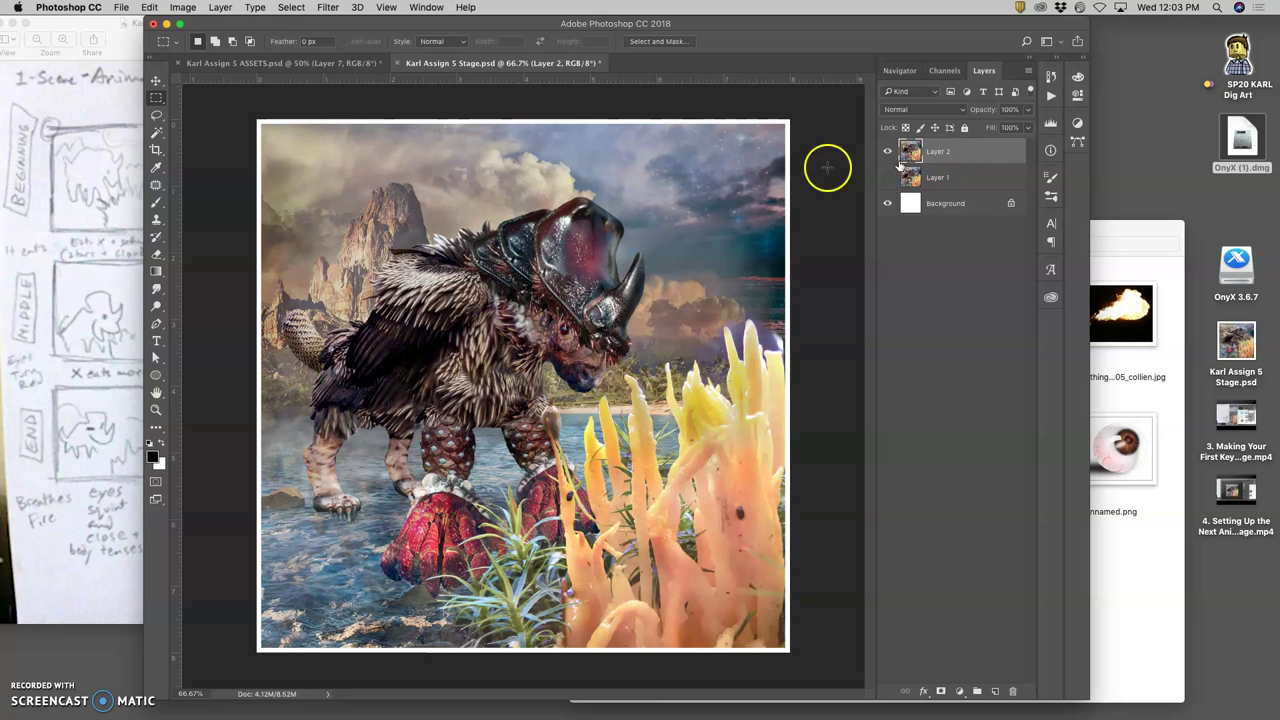
Place guides along all four edges of the Stage canvas
{"action": "left_click_drag", "start_coordinate": [177, 205], "coordinate": [258, 200]}
{"action": "mouse_move", "coordinate": [480, 78]}
{"action": "left_mouse_down"}
{"action": "mouse_move", "coordinate": [480, 113]}
{"action": "mouse_move", "coordinate": [482, 62]}
{"action": "left_mouse_up"}
{"action": "left_click", "coordinate": [740, 243]}
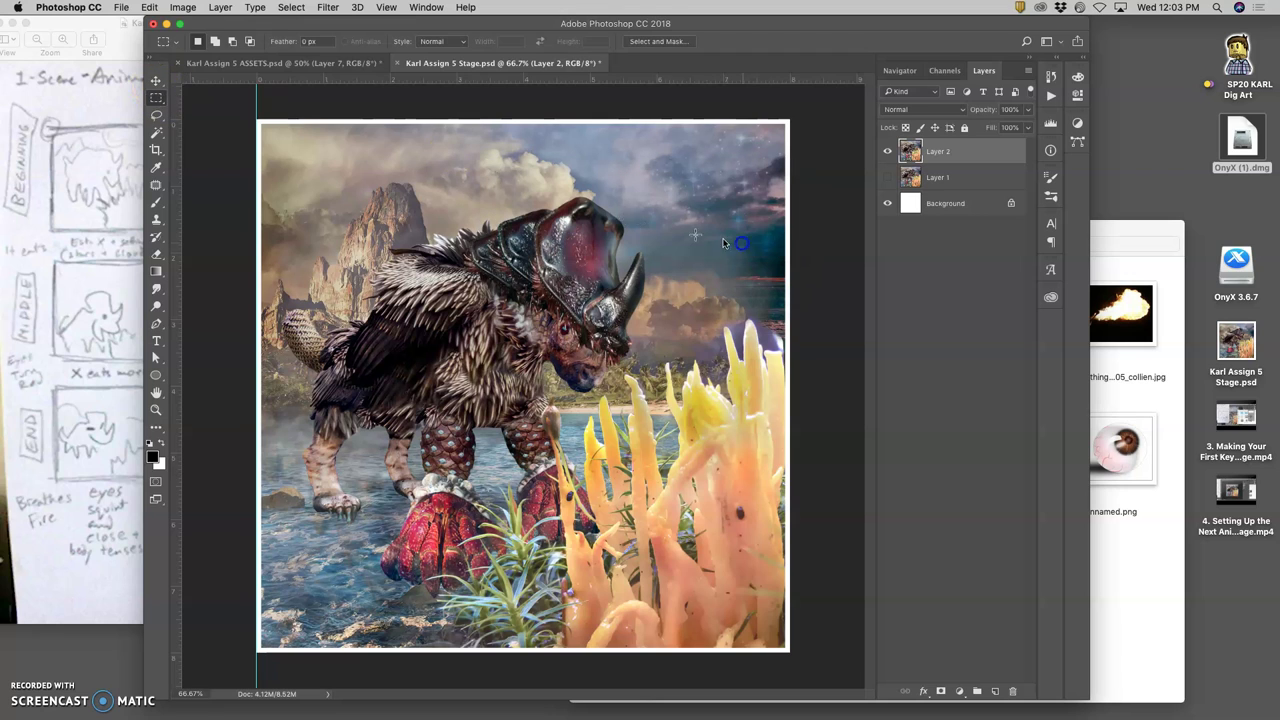
{"action": "left_click", "coordinate": [156, 80]}
{"action": "left_click_drag", "start_coordinate": [489, 78], "coordinate": [482, 119]}
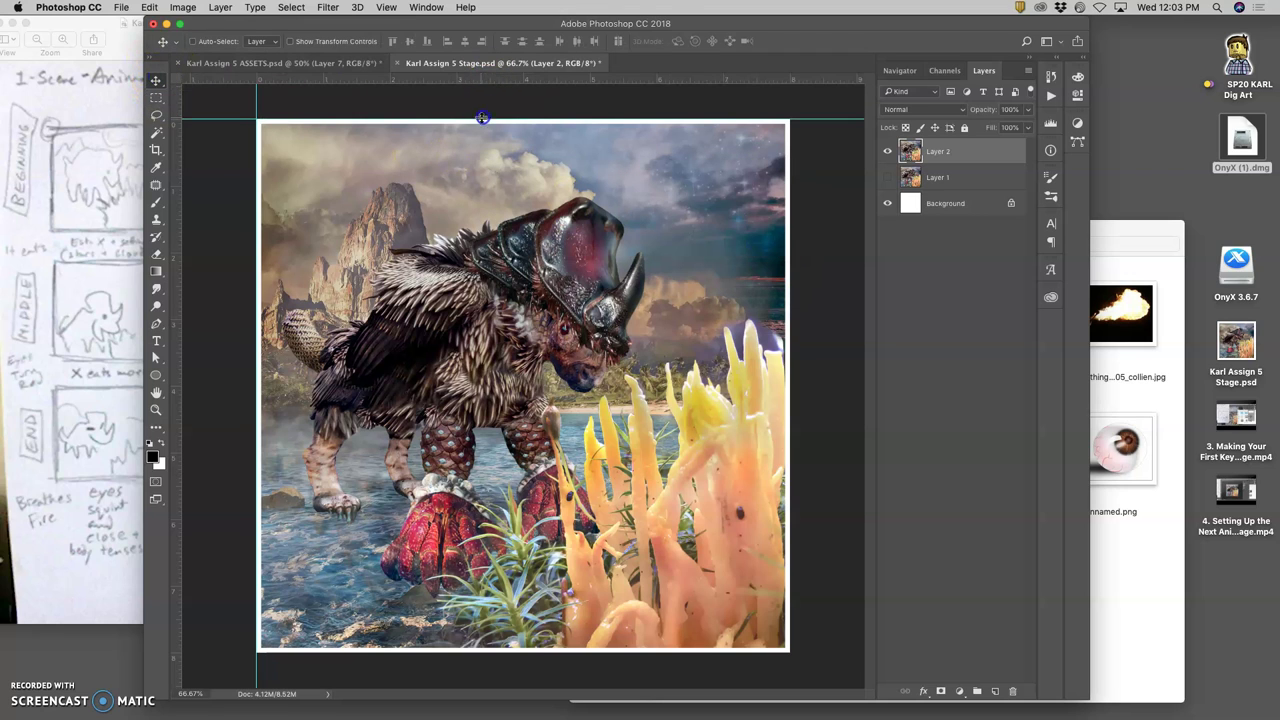
{"action": "left_click_drag", "start_coordinate": [178, 131], "coordinate": [786, 184]}
{"action": "left_click_drag", "start_coordinate": [663, 80], "coordinate": [651, 652]}
Enlarge Layer 2 from its center to about 101.78% so it fills the canvas guides, and show Layer 1 again
{"action": "key", "text": "super+t"}
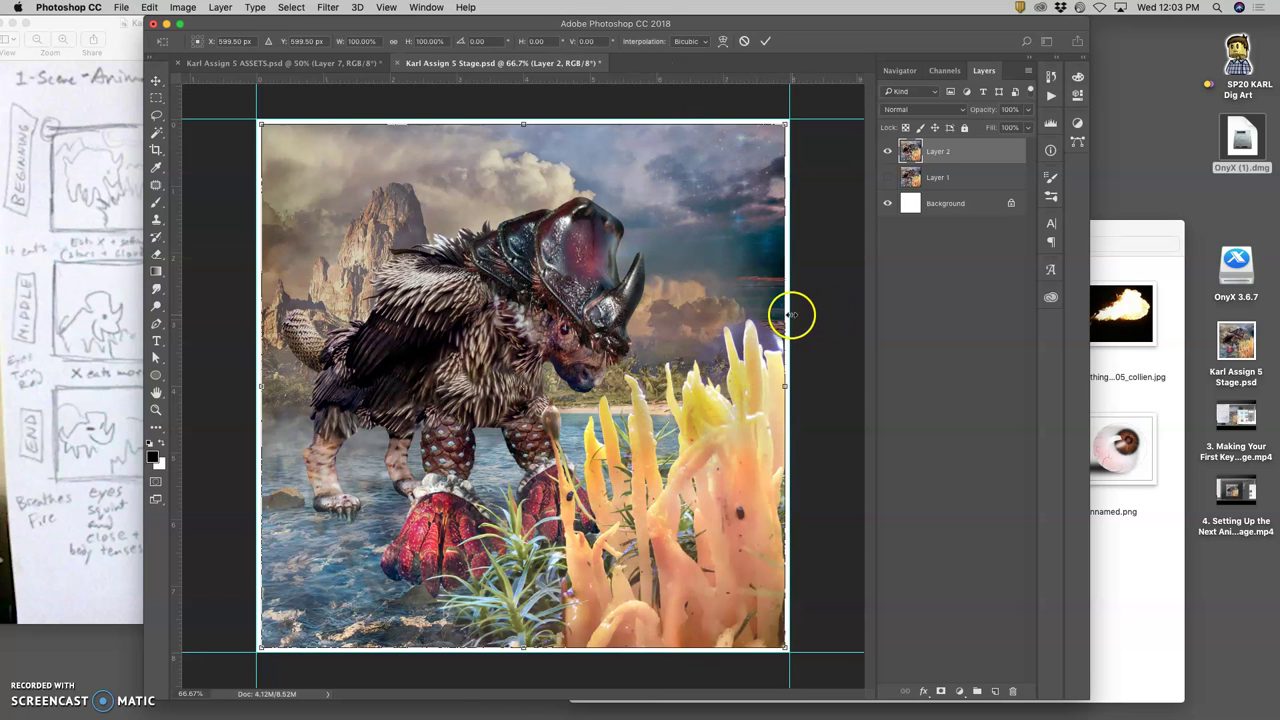
{"action": "left_click_drag", "start_coordinate": [783, 125], "coordinate": [790, 121]}
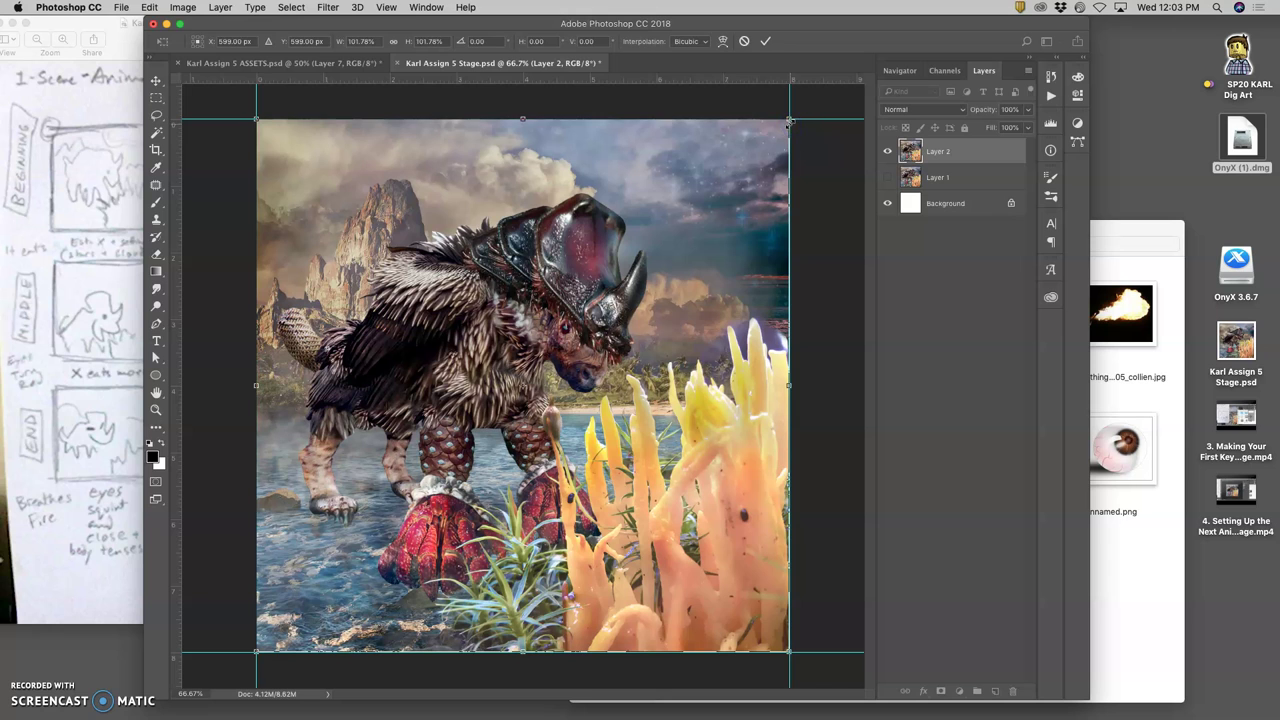
{"action": "key", "text": "Return"}
{"action": "left_click", "coordinate": [887, 177]}
Toggle Layer 2's visibility repeatedly to compare the new frame with Layer 1
{"action": "left_click", "coordinate": [886, 151]}
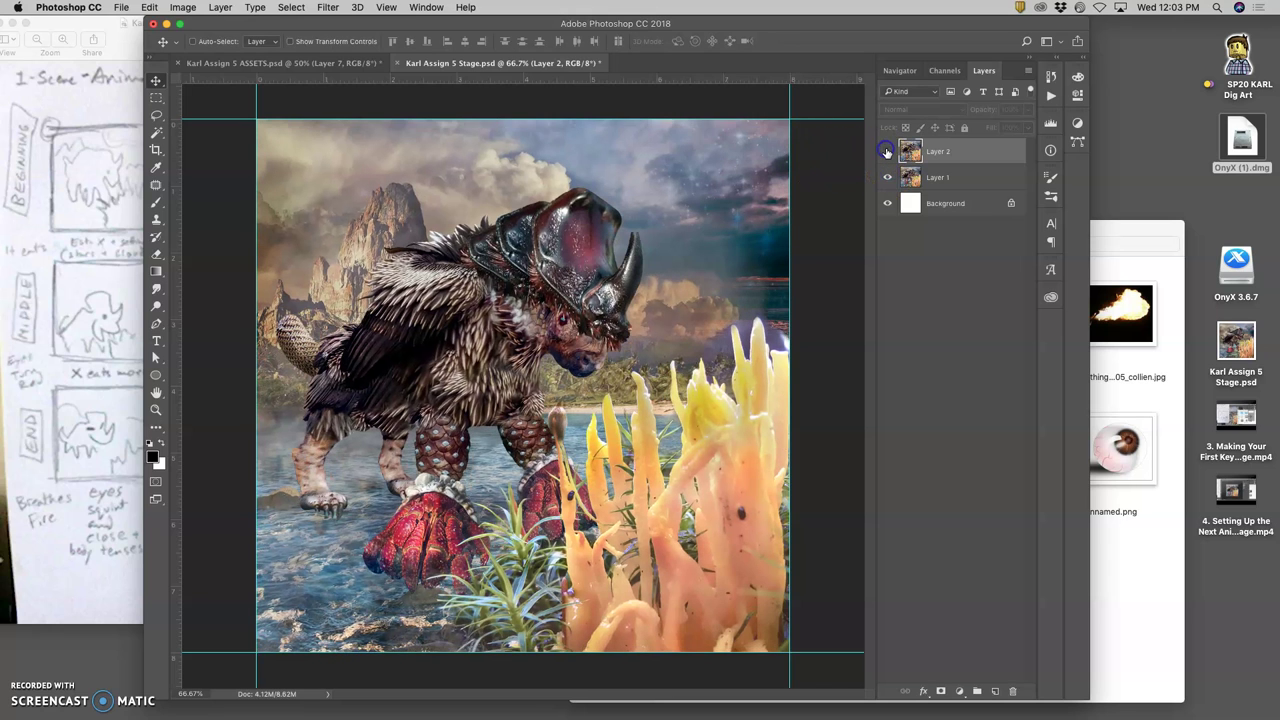
{"action": "left_click", "coordinate": [886, 151]}
{"action": "left_click", "coordinate": [886, 151]}
{"action": "left_click", "coordinate": [886, 151]}
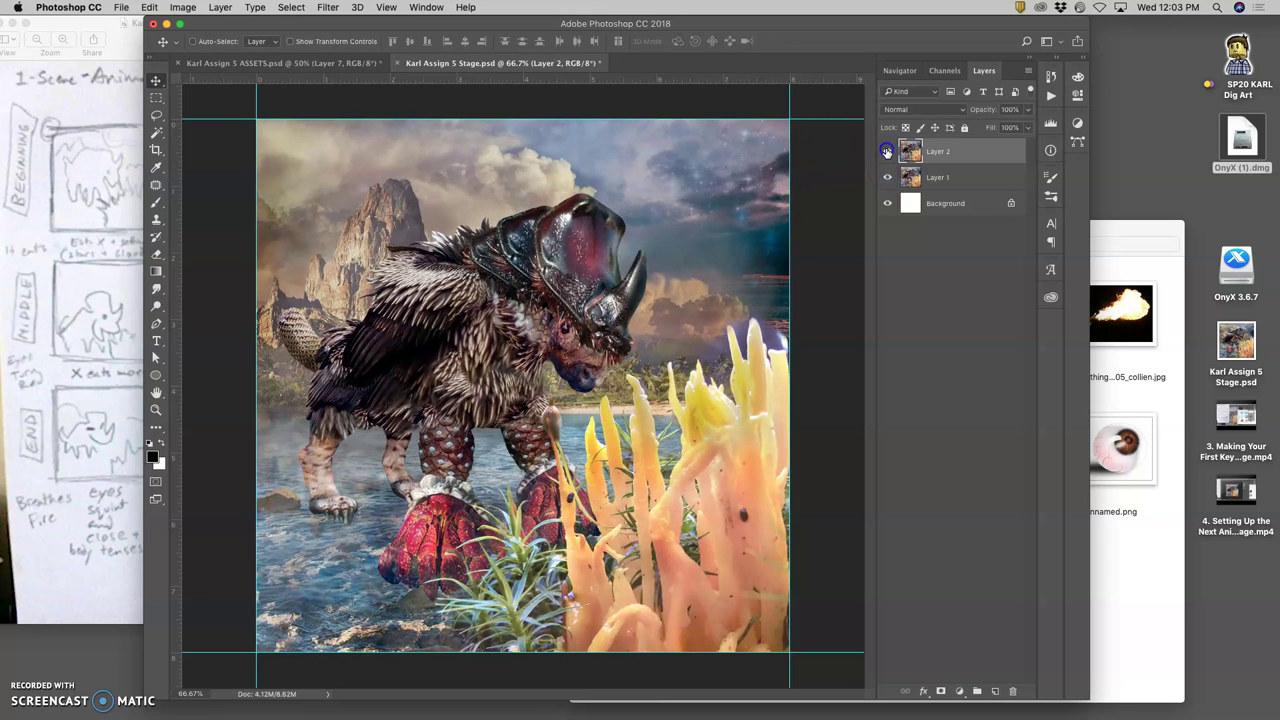
{"action": "left_click", "coordinate": [886, 151]}
{"action": "left_click", "coordinate": [886, 151]}
{"action": "left_click", "coordinate": [886, 151]}
{"action": "left_click", "coordinate": [886, 151]}
Return to the ASSETS document and delete the merged Layer 7
{"action": "left_click", "coordinate": [316, 66]}
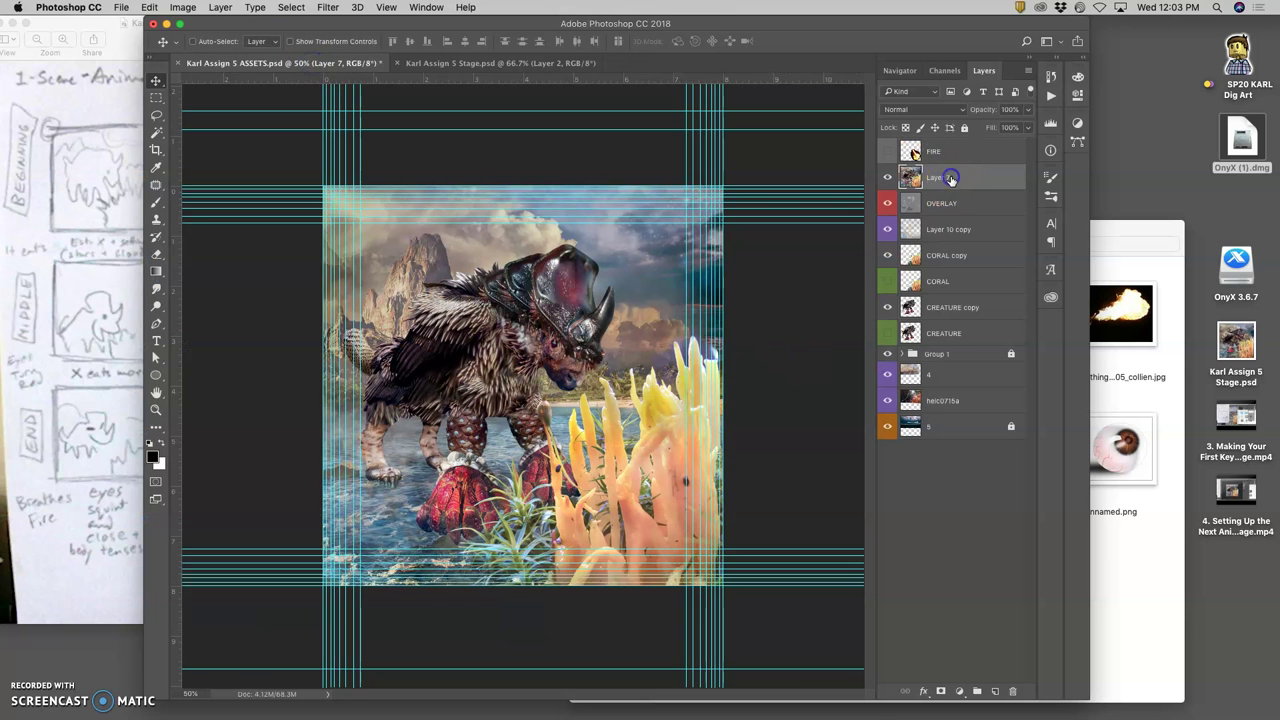
{"action": "key", "text": "Delete"}
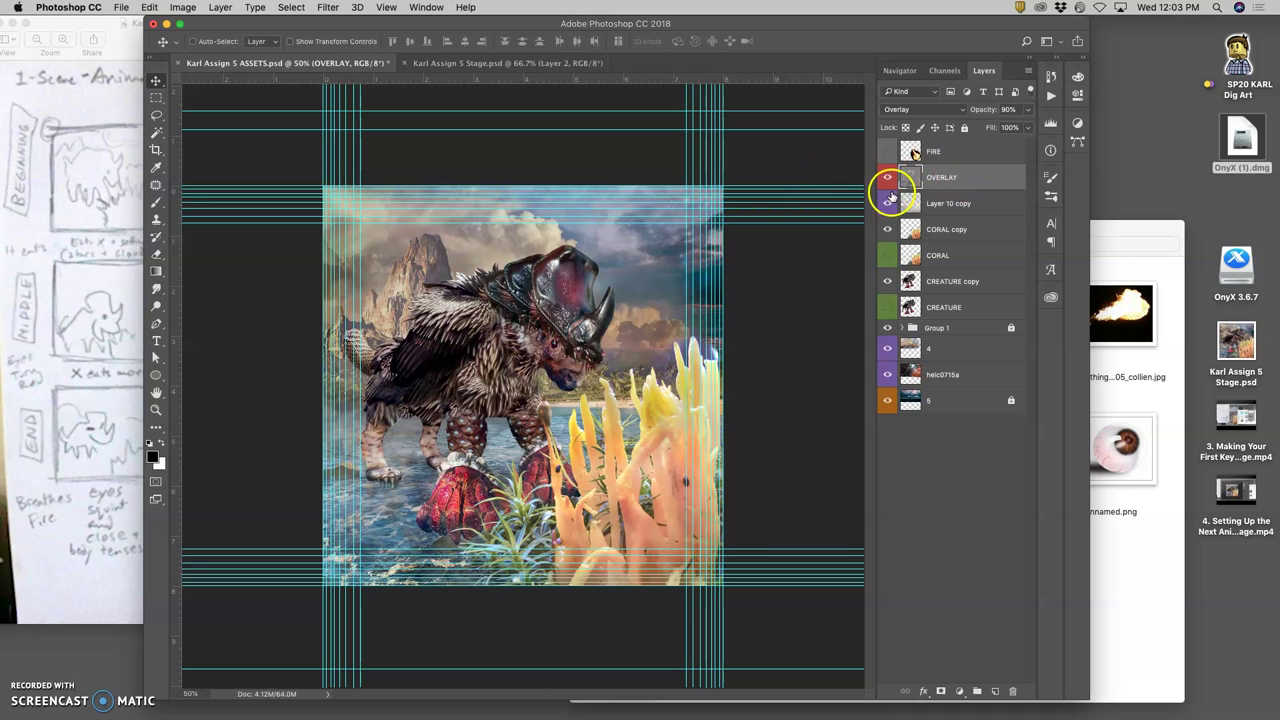
Widen the Layer 10 copy to about 100.79% from its right edge
{"action": "left_click", "coordinate": [910, 205]}
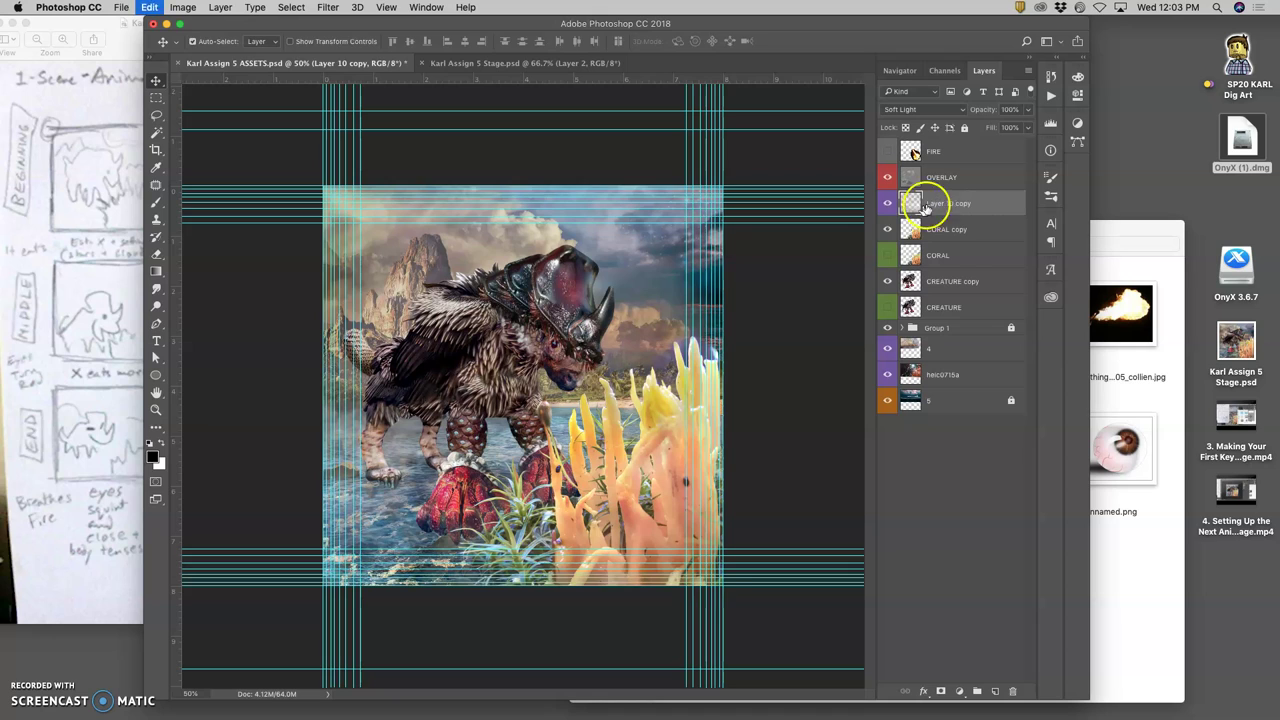
{"action": "key", "text": "super+t"}
{"action": "left_click_drag", "start_coordinate": [747, 388], "coordinate": [750, 386]}
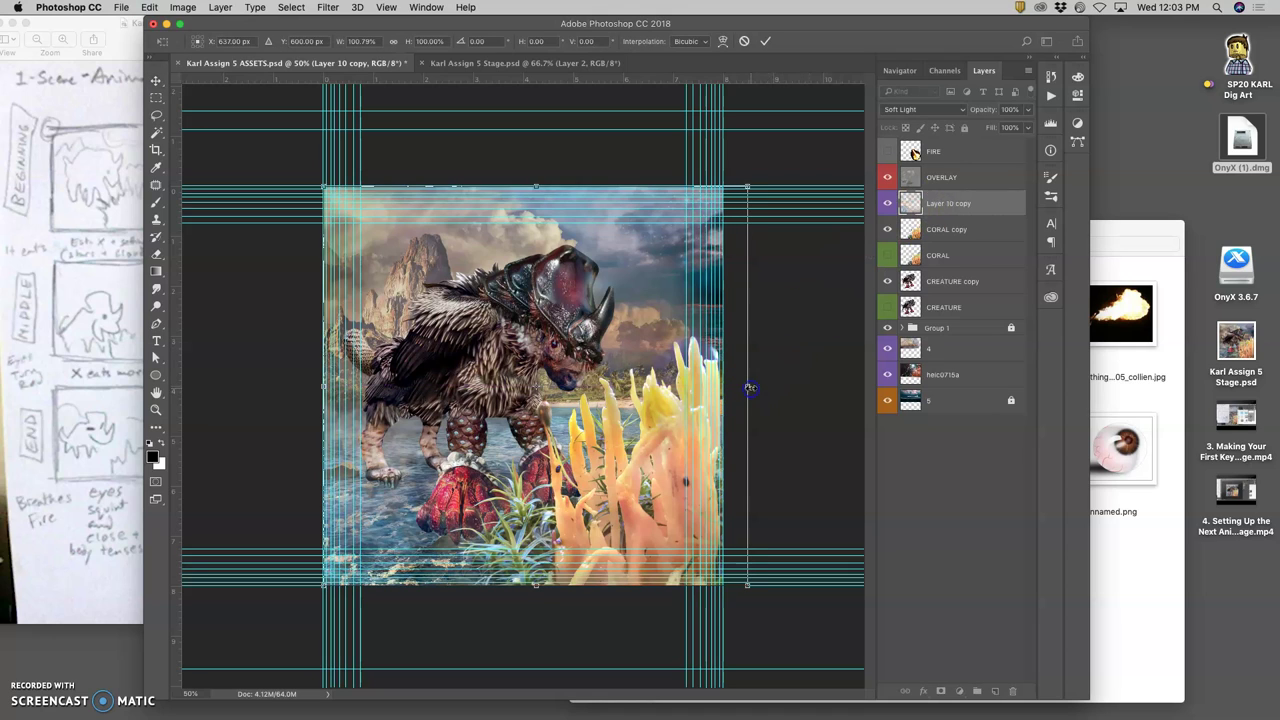
Duplicate the CORAL copy layer
{"action": "left_click", "coordinate": [942, 236]}
{"action": "left_click", "coordinate": [933, 234]}
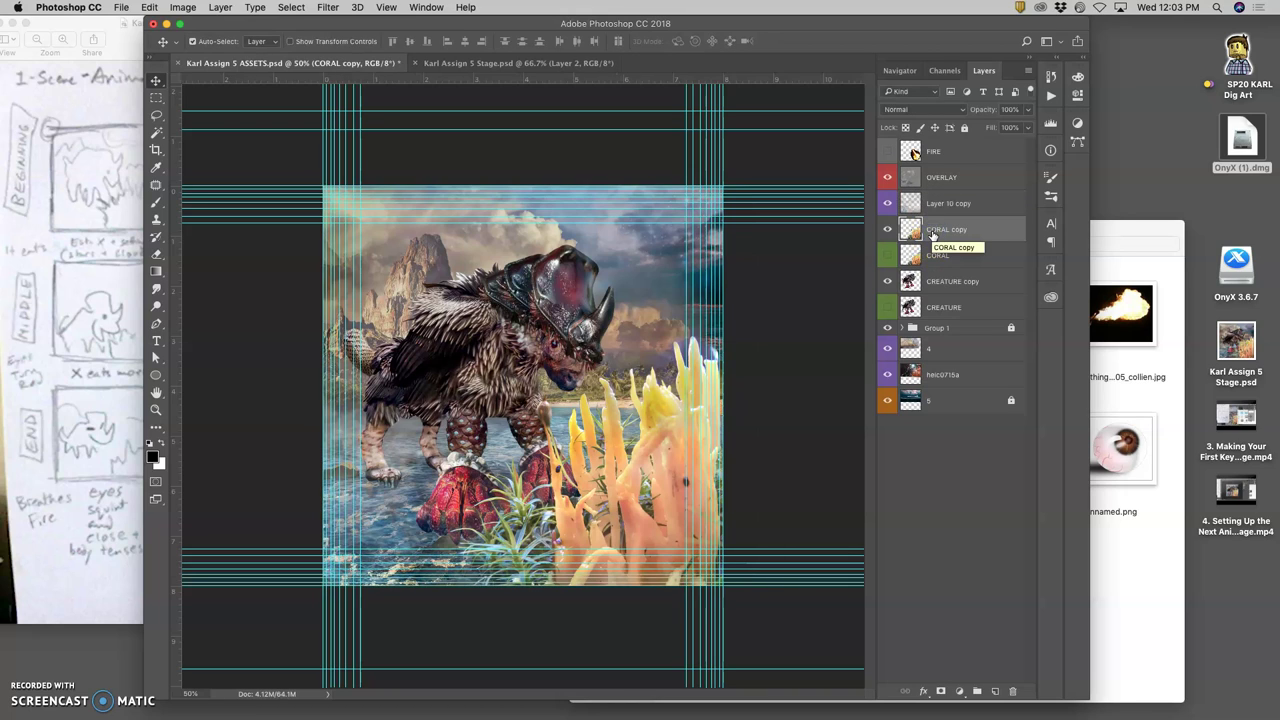
{"action": "key", "text": "super+j"}
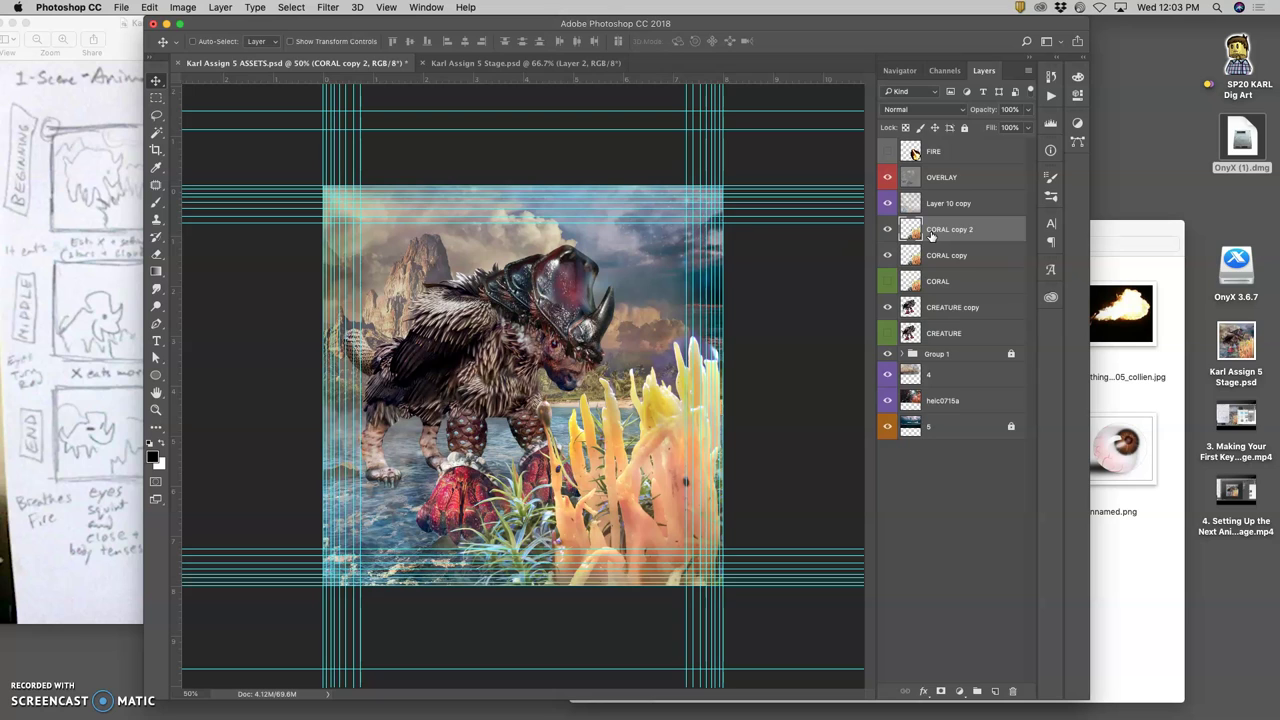
Warp the duplicated coral layer slightly around its left and middle branches and apply the transformation
{"action": "key", "text": "super+t"}
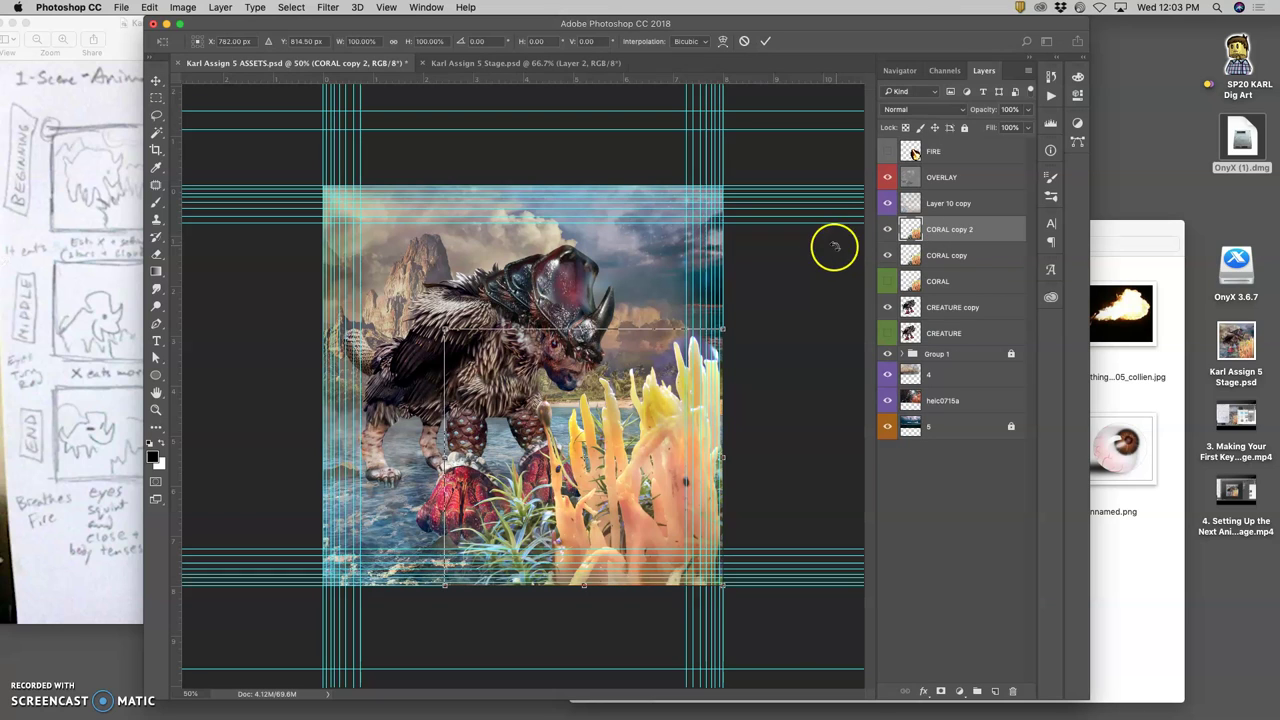
{"action": "right_click", "coordinate": [650, 437]}
{"action": "left_click", "coordinate": [675, 520]}
{"action": "left_click_drag", "start_coordinate": [598, 388], "coordinate": [592, 404]}
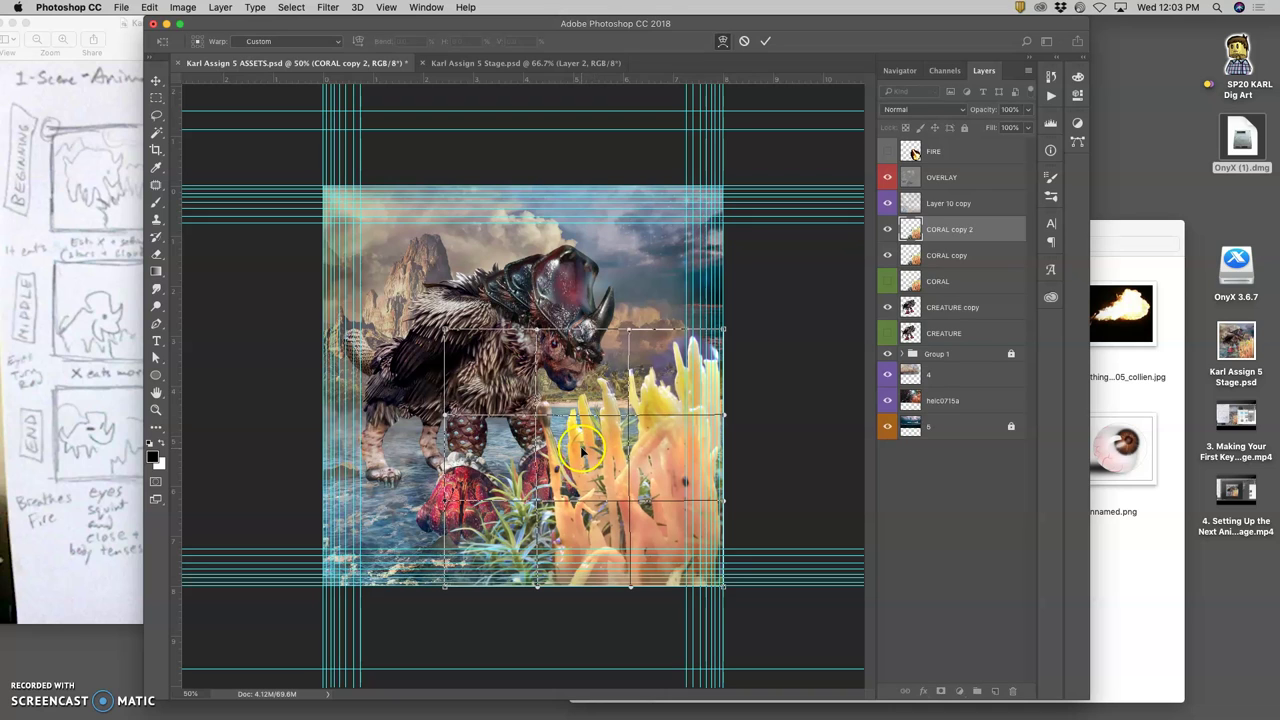
{"action": "left_click", "coordinate": [497, 390]}
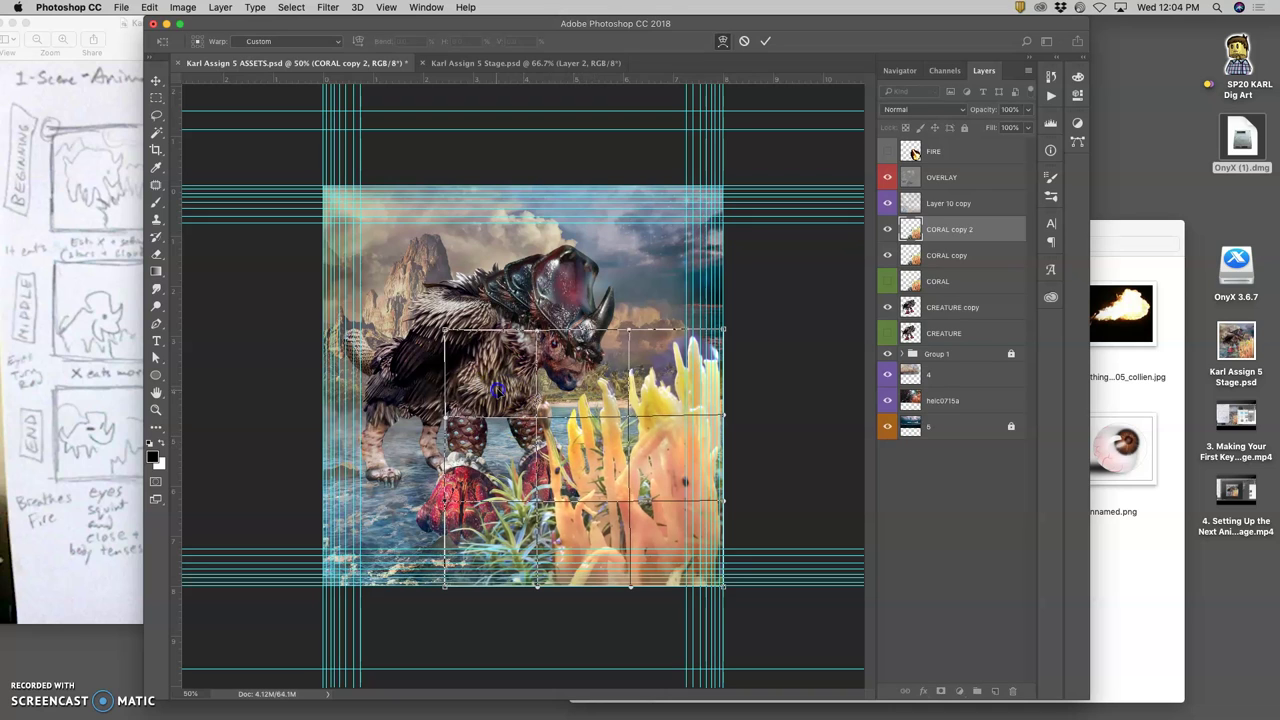
{"action": "key", "text": "Return"}
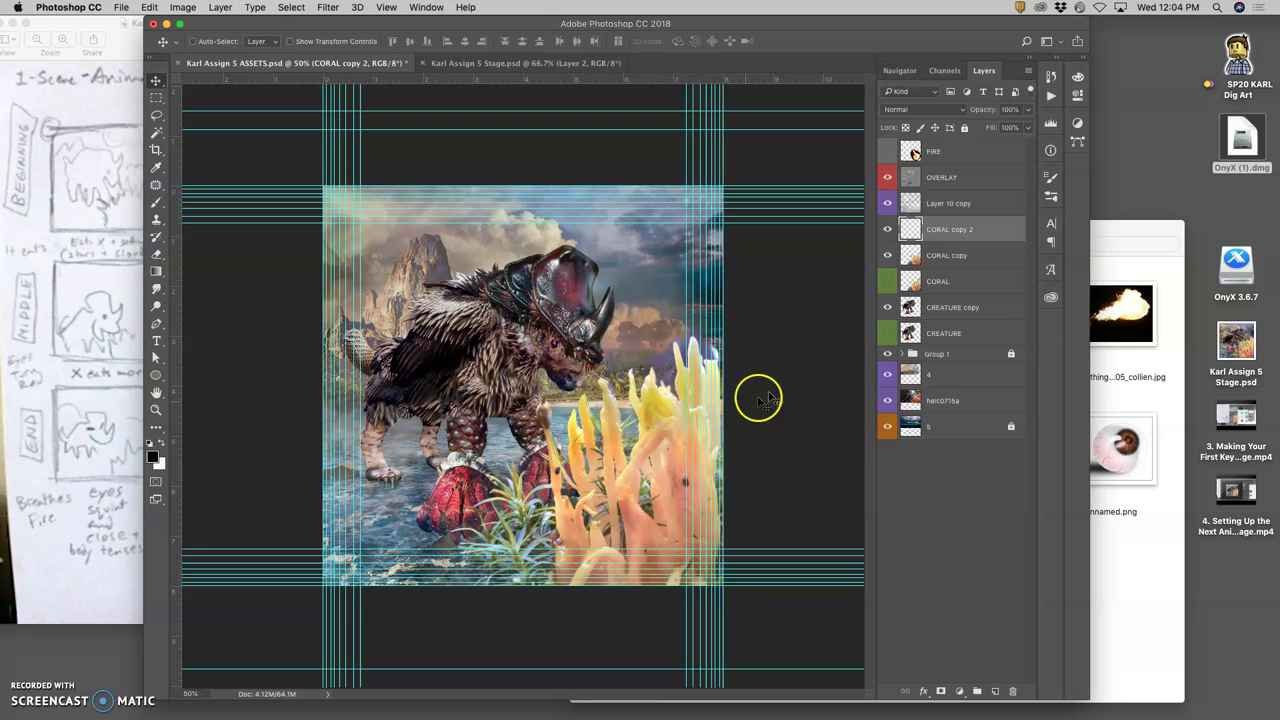
Compare the CORAL copy 2 warp with CORAL copy by toggling layer visibility, leaving only CORAL copy 2 shown
{"action": "left_click", "coordinate": [888, 255]}
{"action": "left_click", "coordinate": [888, 231]}
{"action": "left_click", "coordinate": [888, 231]}
{"action": "left_click", "coordinate": [888, 231]}
{"action": "left_click", "coordinate": [888, 231]}
{"action": "left_click", "coordinate": [888, 231]}
{"action": "left_click", "coordinate": [888, 231]}
{"action": "left_click", "coordinate": [888, 231]}
{"action": "left_click", "coordinate": [888, 255]}
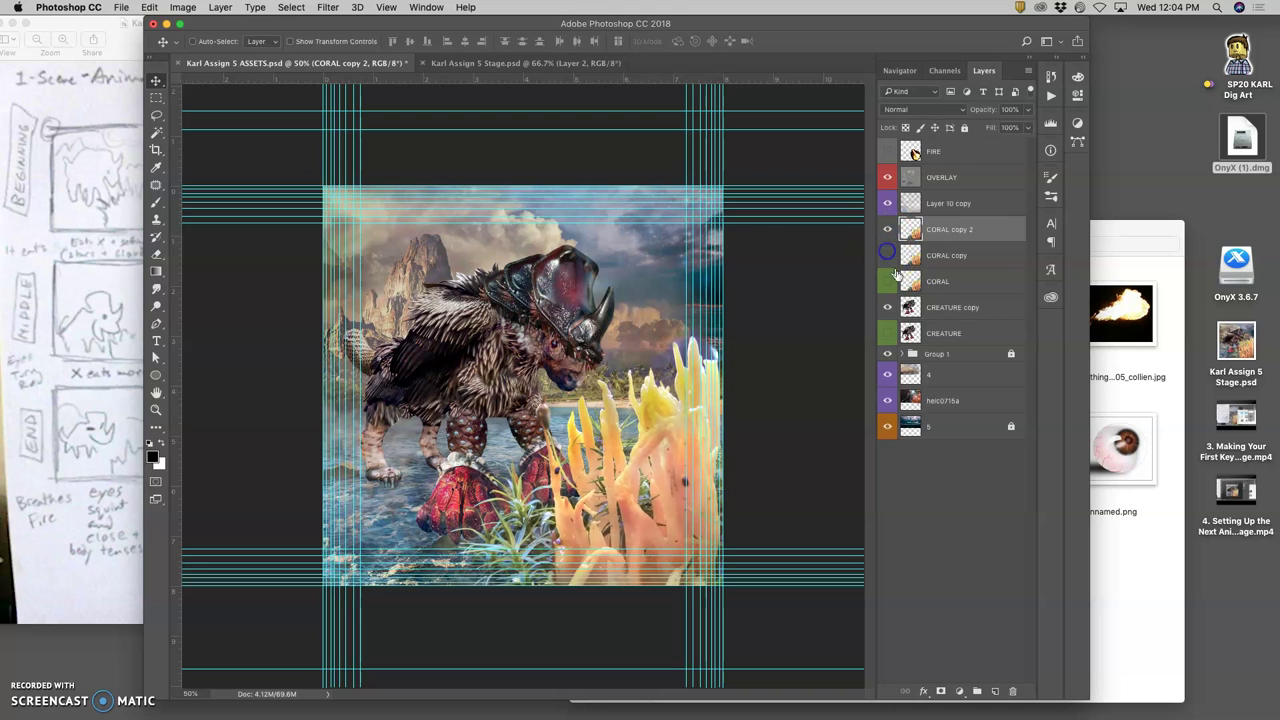
Start a Puppet Warp on the CREATURE copy layer and pin its feet, horn and mouth
{"action": "left_click", "coordinate": [925, 312]}
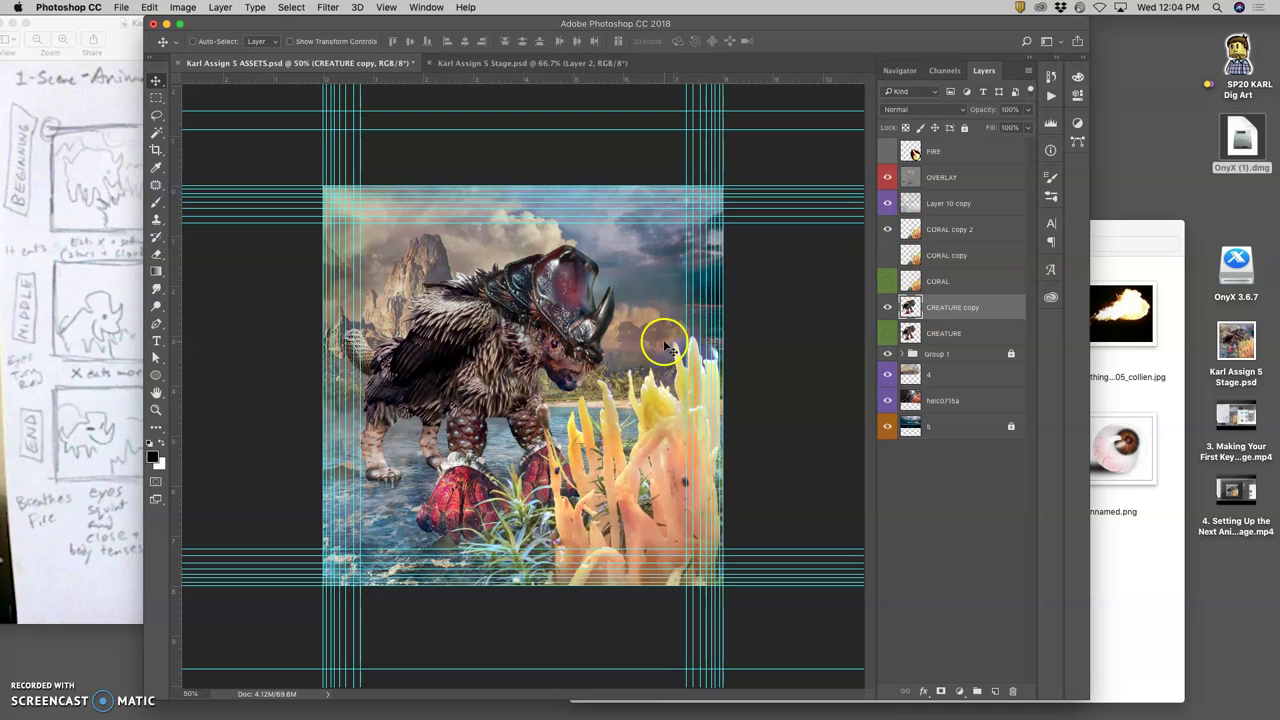
{"action": "left_click", "coordinate": [180, 8]}
{"action": "mouse_move", "coordinate": [148, 7]}
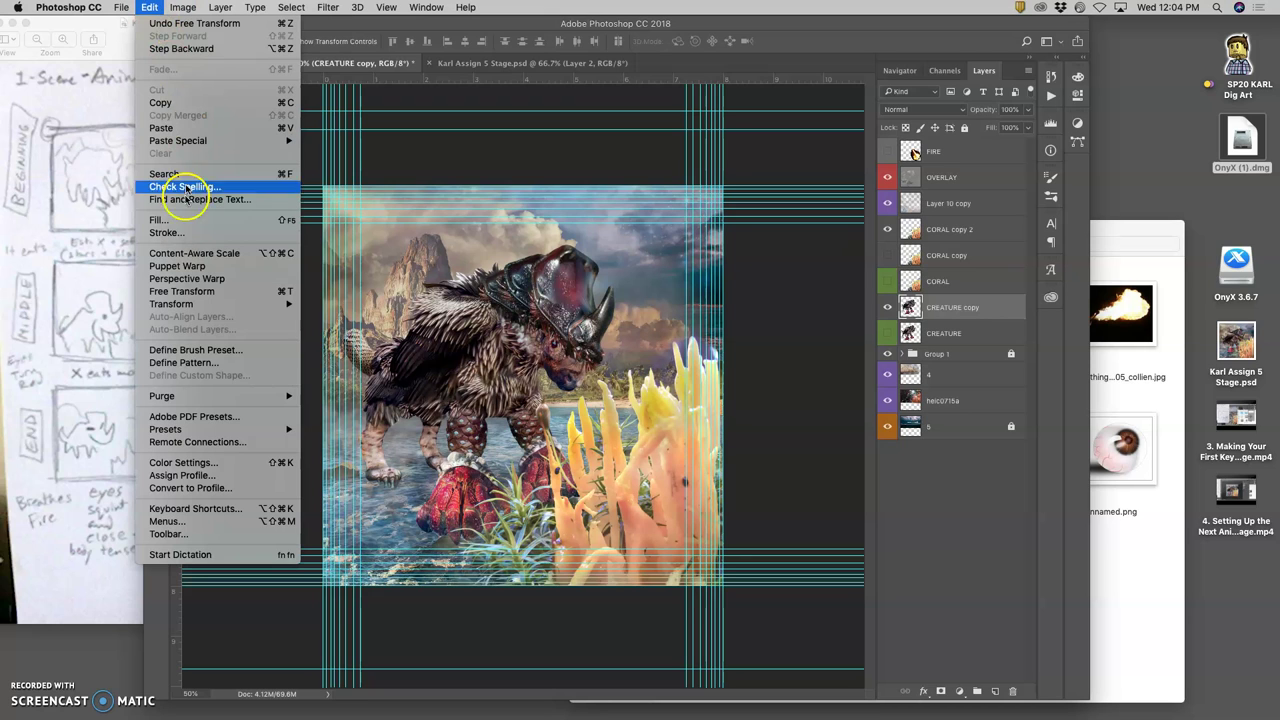
{"action": "left_click", "coordinate": [183, 266]}
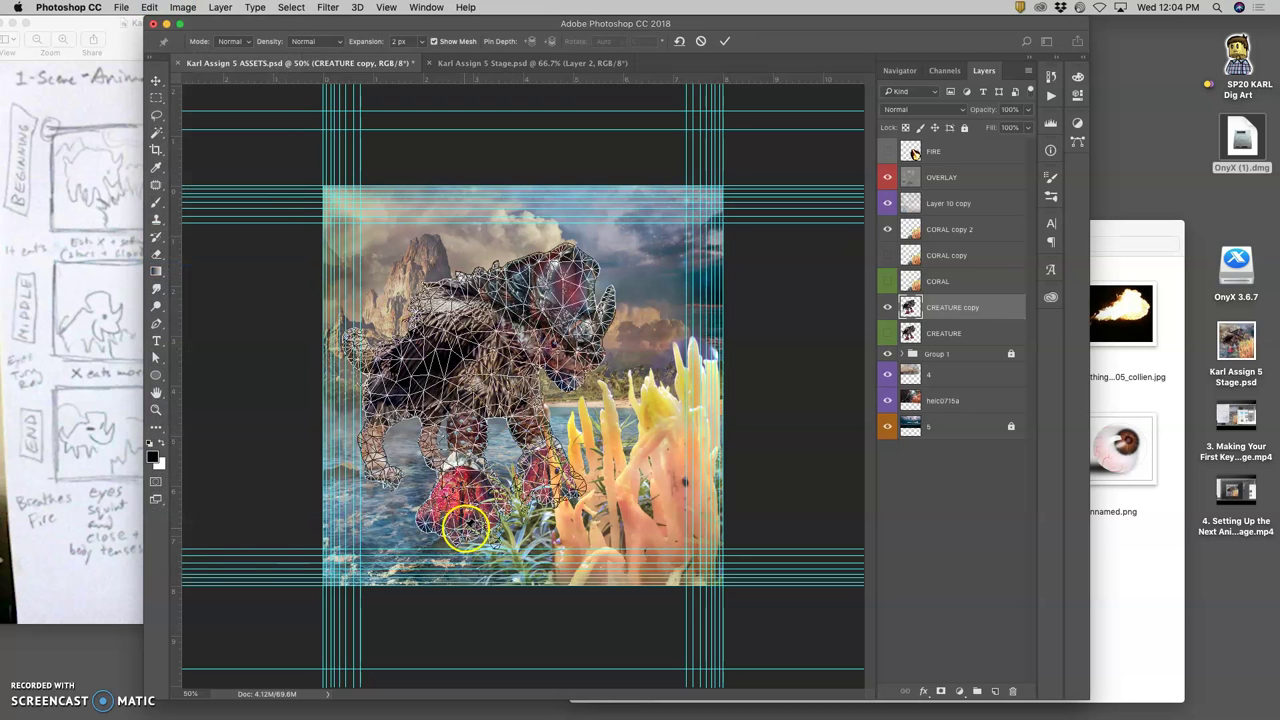
{"action": "left_click_drag", "start_coordinate": [384, 465], "coordinate": [370, 450]}
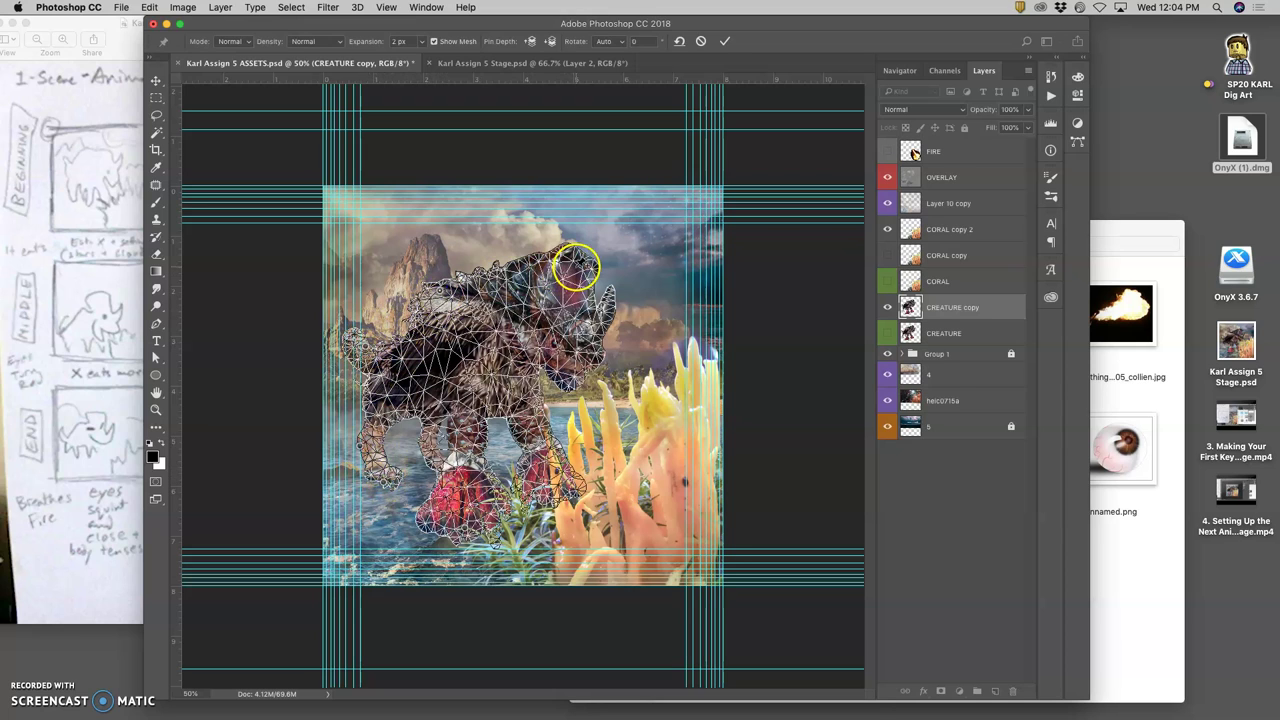
{"action": "left_click", "coordinate": [609, 313]}
{"action": "left_click", "coordinate": [567, 383]}
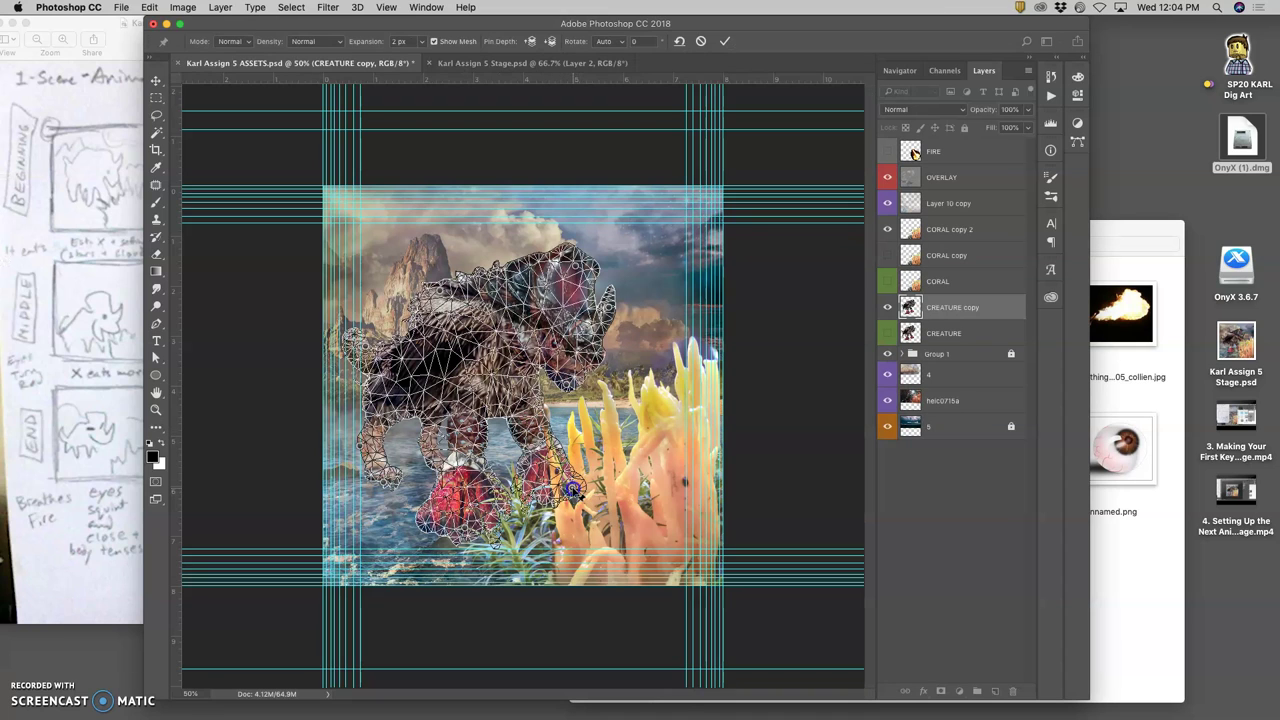
{"action": "left_click_drag", "start_coordinate": [575, 490], "coordinate": [572, 500]}
Shift the creature's head and horn slightly outward with the puppet pins and apply the warp
{"action": "left_click_drag", "start_coordinate": [540, 402], "coordinate": [577, 268]}
{"action": "left_click", "coordinate": [567, 381]}
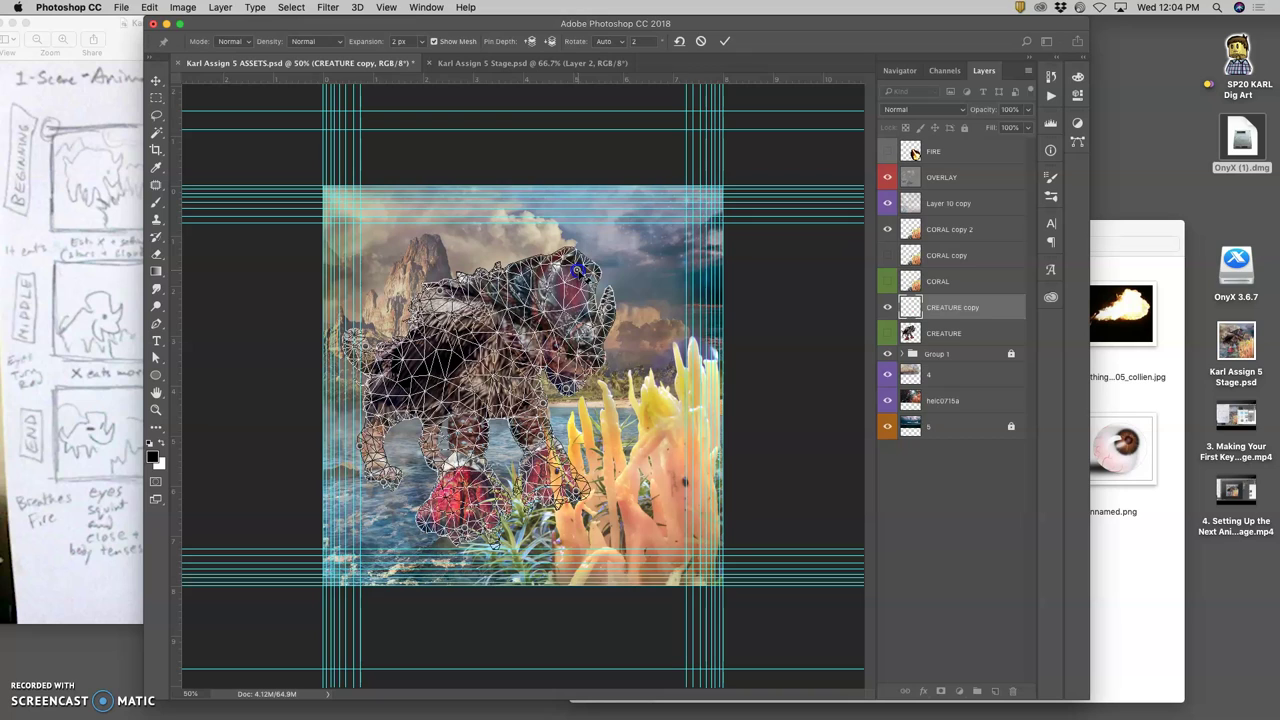
{"action": "left_click_drag", "start_coordinate": [611, 309], "coordinate": [615, 313]}
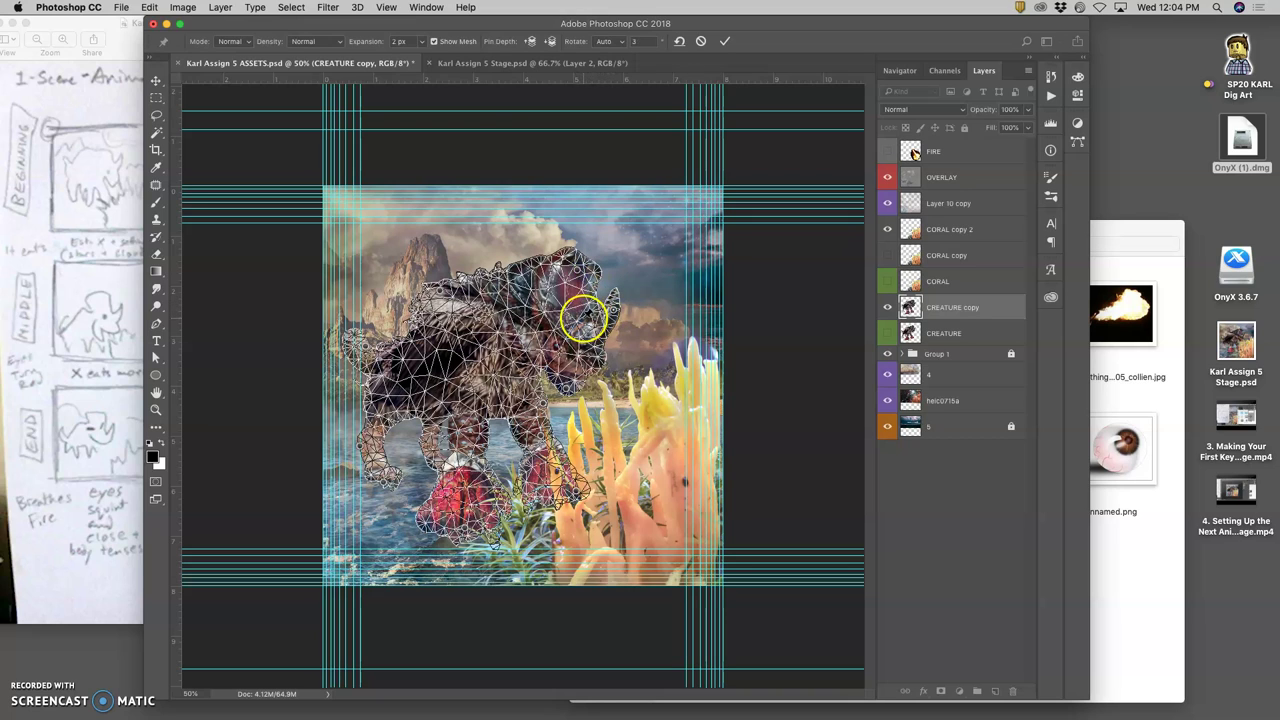
{"action": "key", "text": "super+z"}
{"action": "key", "text": "super+z"}
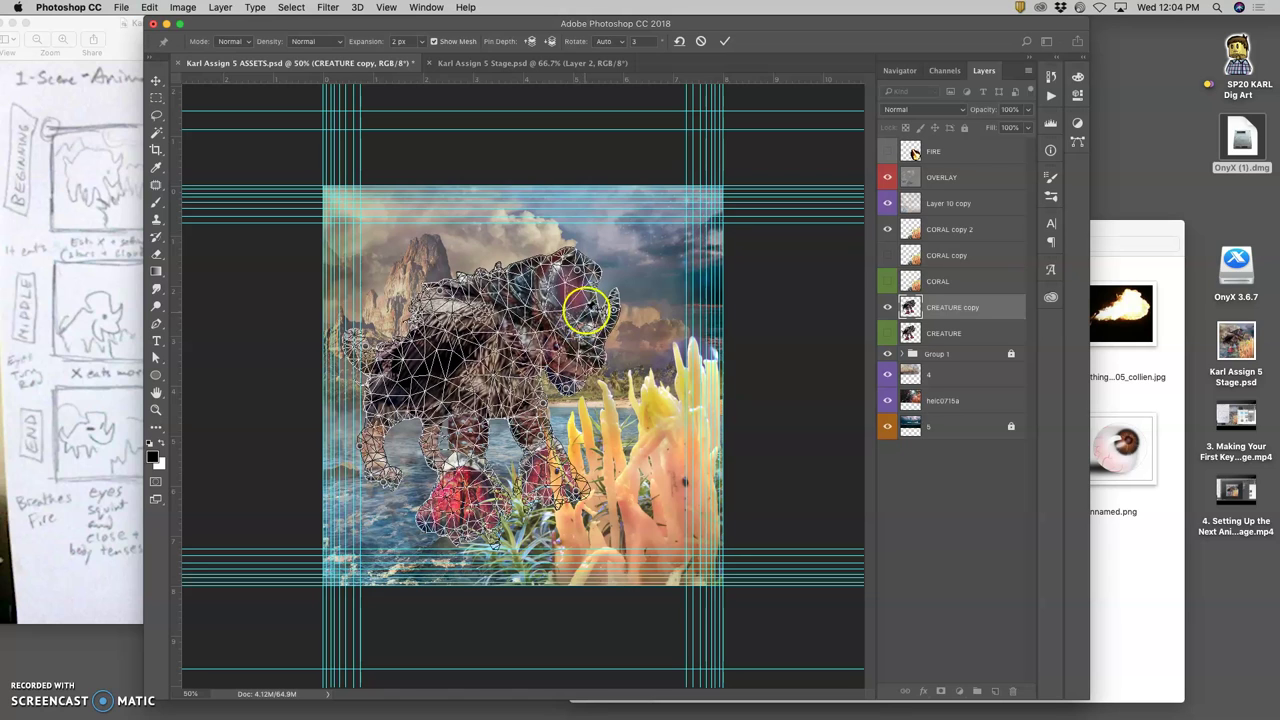
{"action": "key", "text": "Return"}
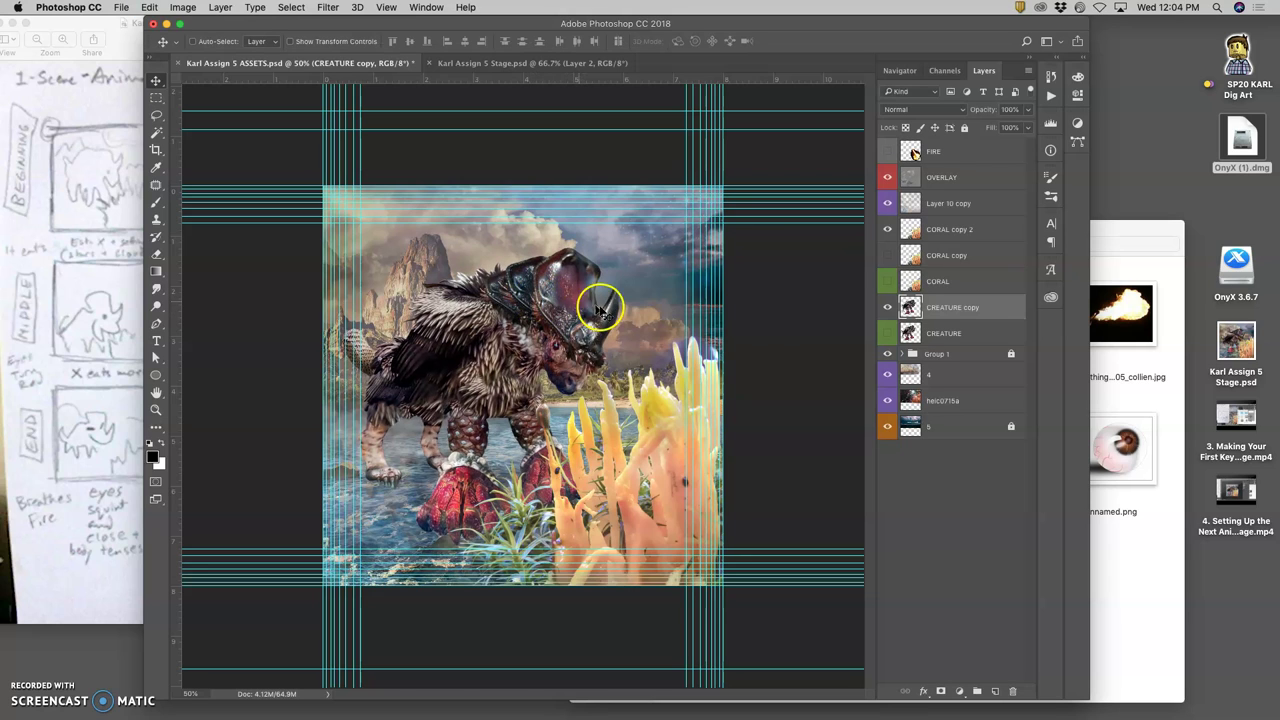
Undo the puppet warp on the CREATURE copy layer
{"action": "key", "text": "super+z"}
{"action": "key", "text": "super+z"}
{"action": "key", "text": "super+z"}
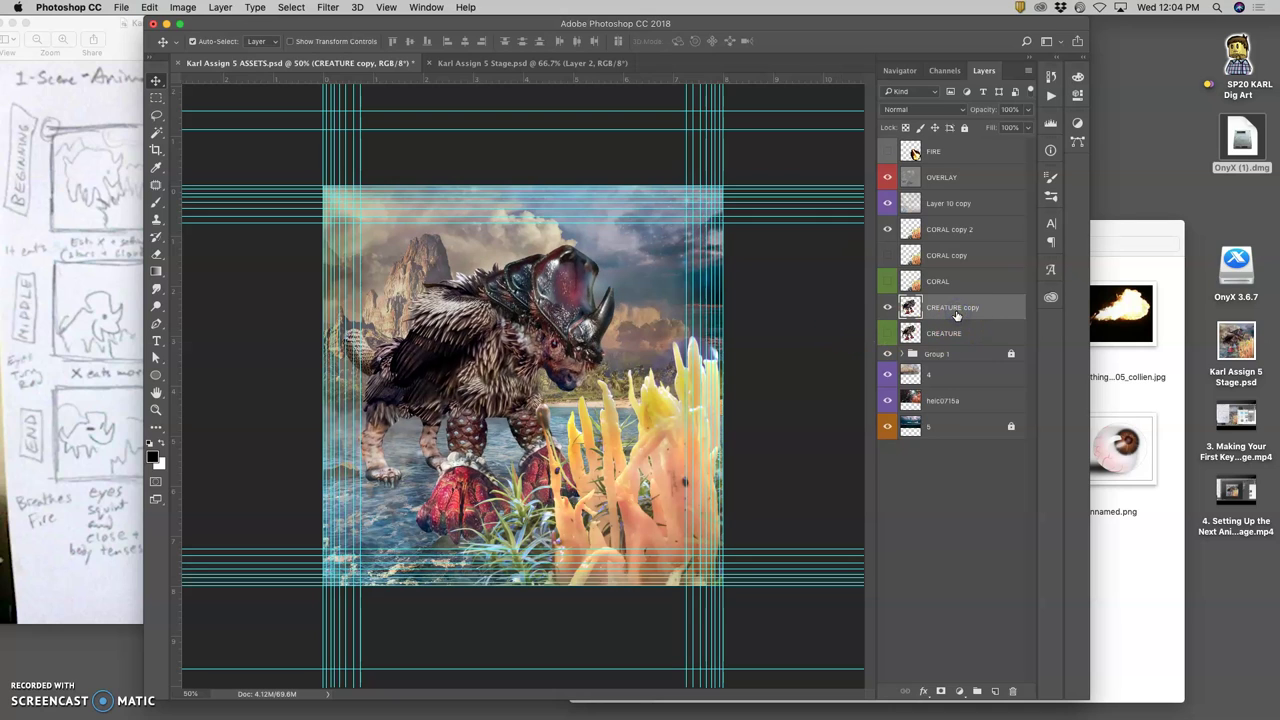
Duplicate the CREATURE copy layer and begin a Puppet Warp on the duplicate with pins on its mouth, legs, tail and back
{"action": "key", "text": "super+j"}
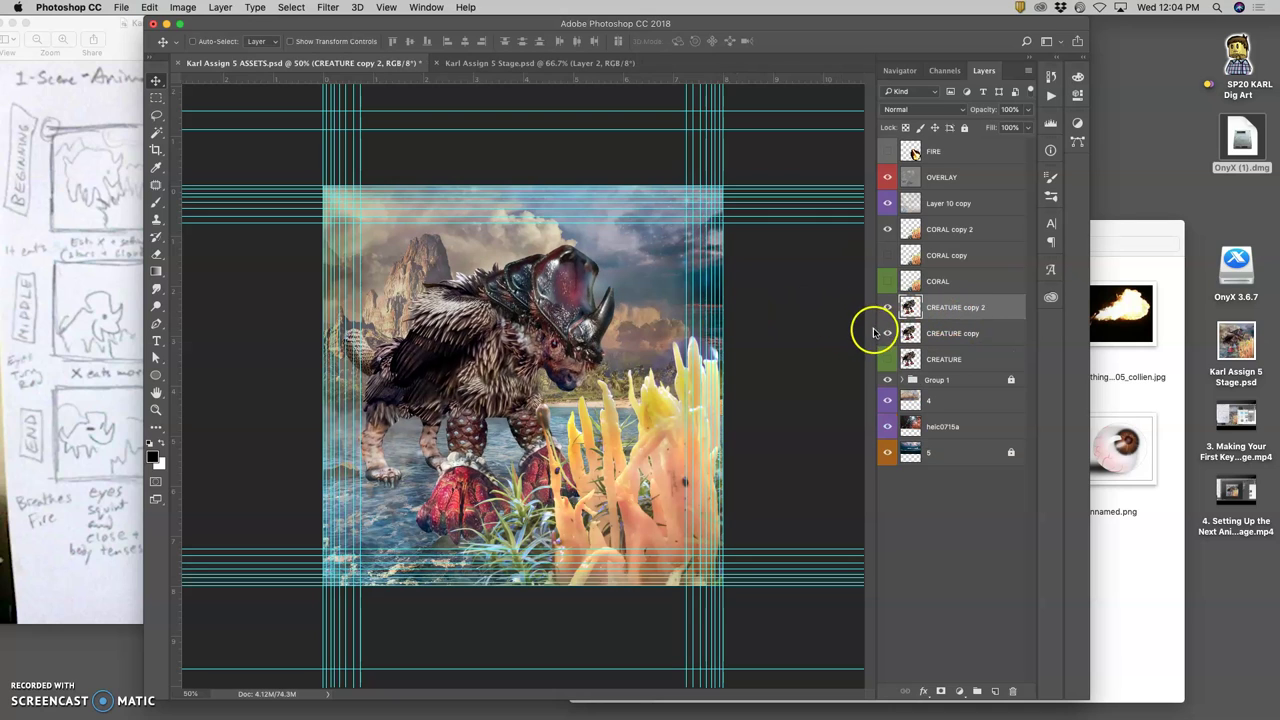
{"action": "left_click", "coordinate": [150, 8]}
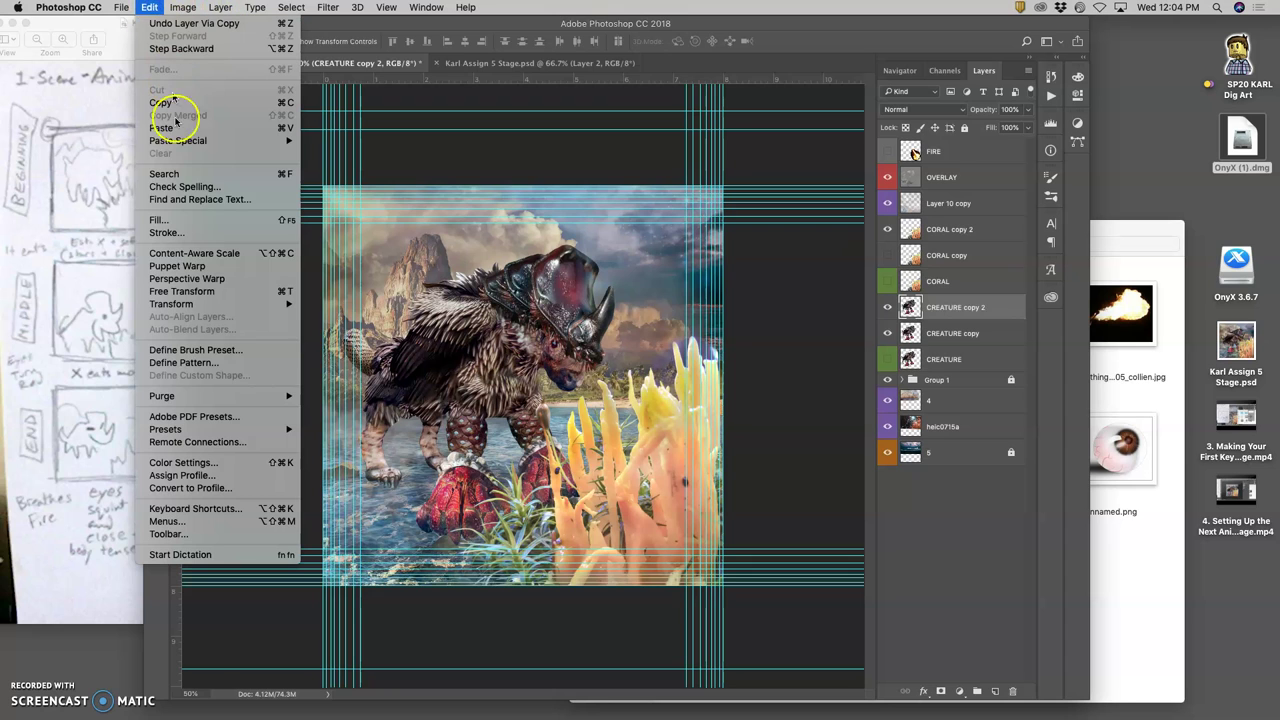
{"action": "left_click", "coordinate": [180, 262]}
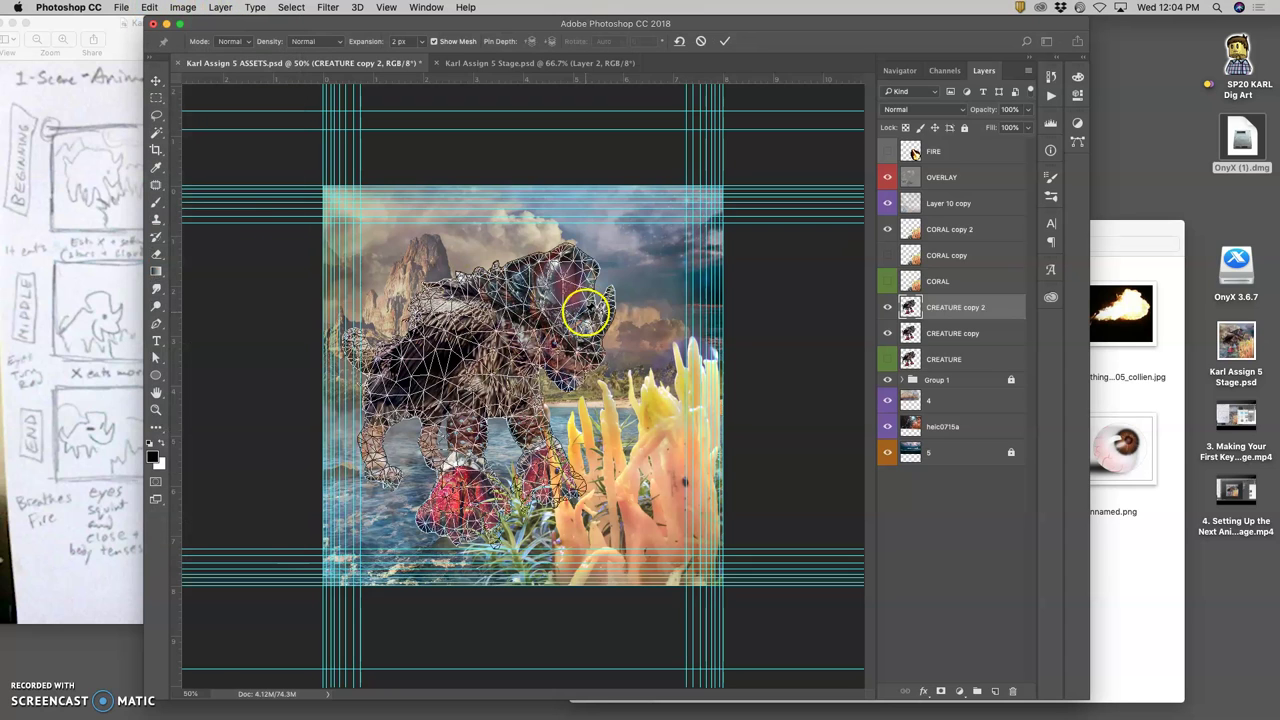
{"action": "left_click", "coordinate": [568, 382]}
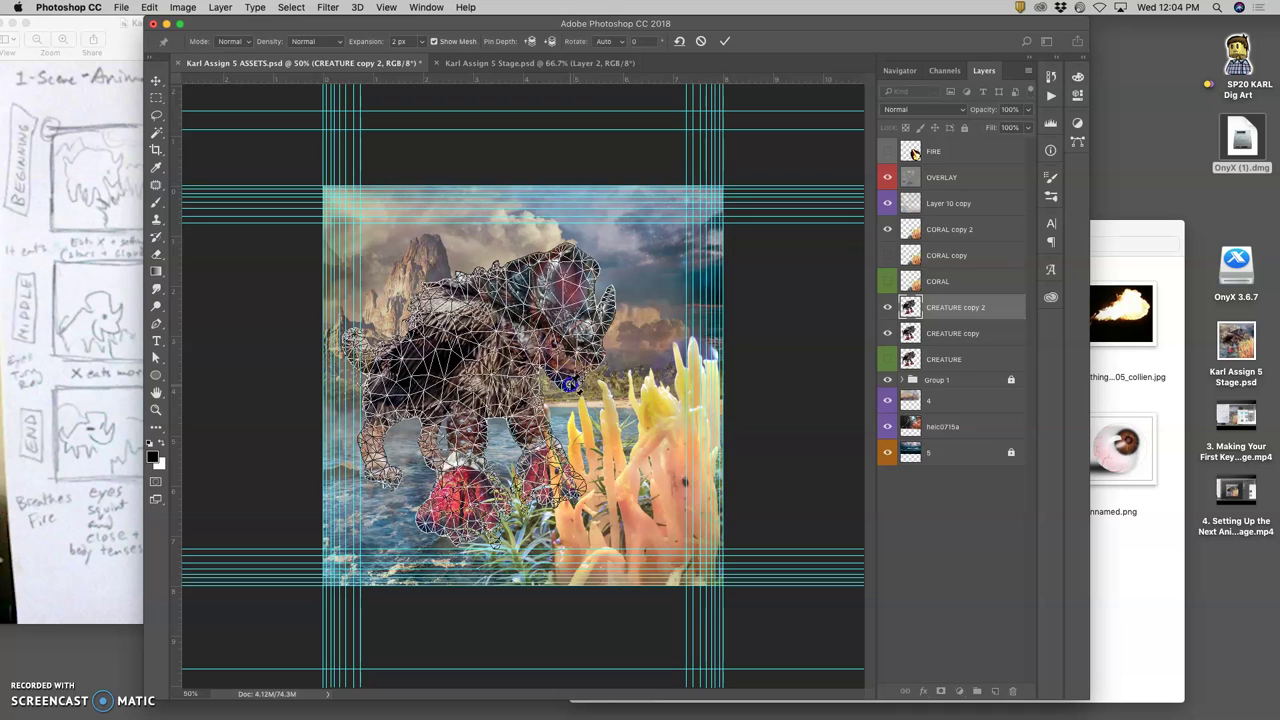
{"action": "left_click", "coordinate": [540, 398]}
{"action": "left_click_drag", "start_coordinate": [500, 493], "coordinate": [429, 465]}
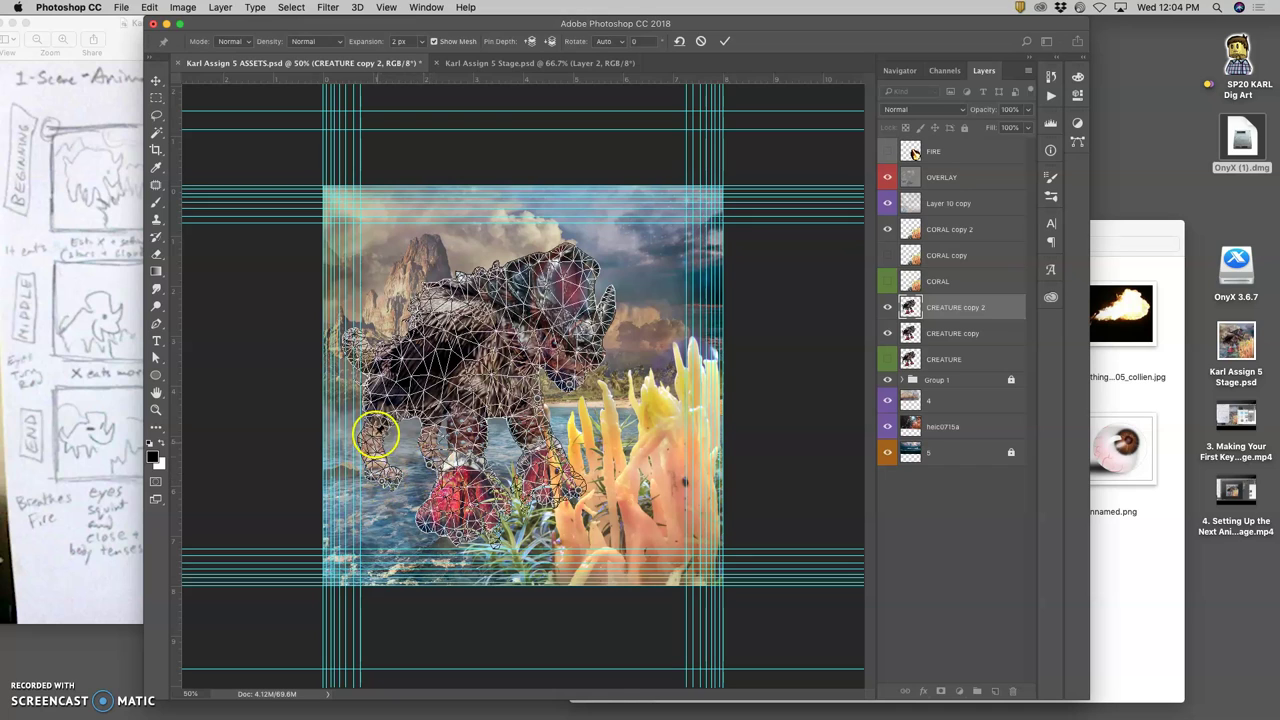
{"action": "left_click", "coordinate": [371, 356]}
{"action": "left_click_drag", "start_coordinate": [405, 305], "coordinate": [430, 298]}
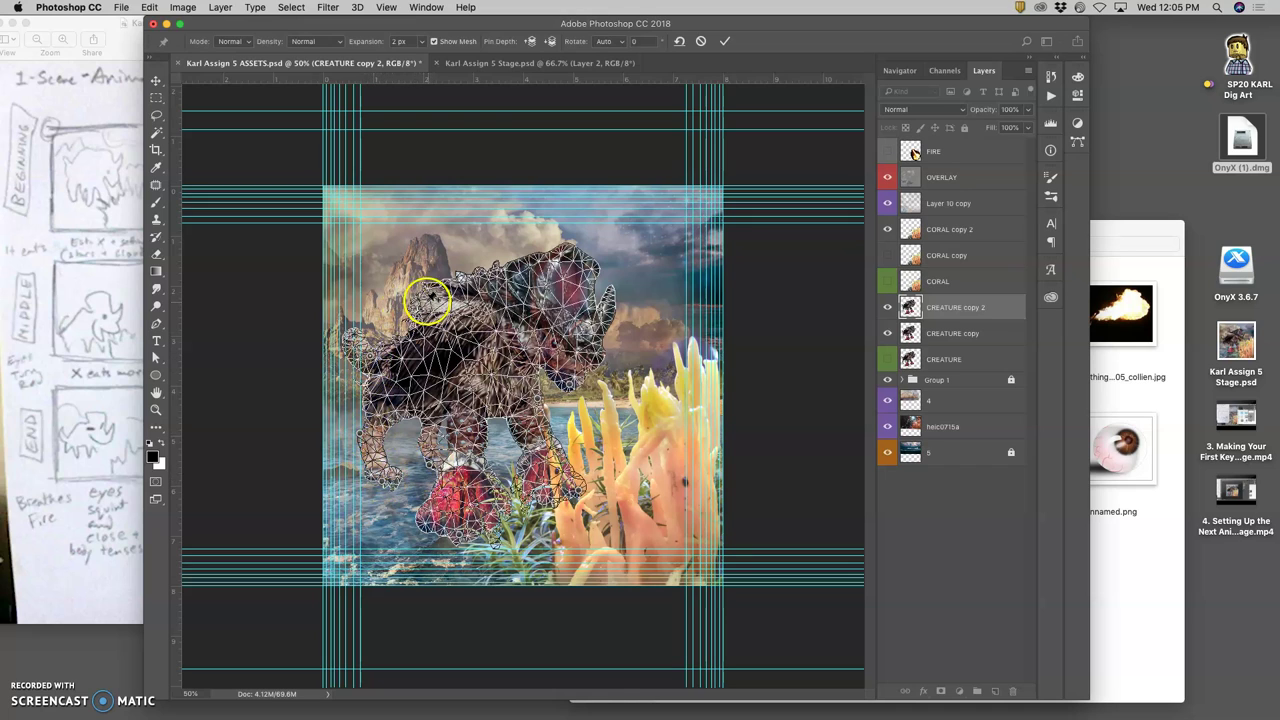
{"action": "left_click_drag", "start_coordinate": [506, 281], "coordinate": [520, 262]}
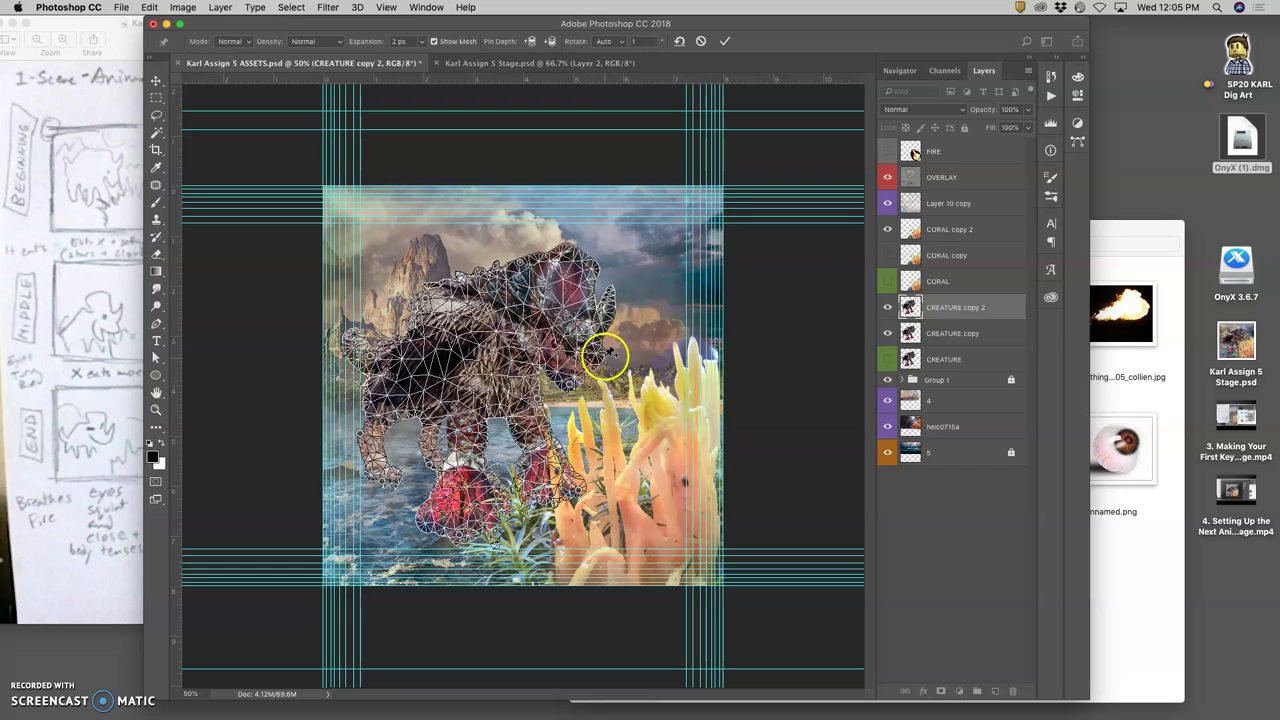
Shift the creature's head and horn slightly outward and adjust its mouth and front leg with the puppet pins
{"action": "left_click", "coordinate": [612, 299]}
{"action": "left_click", "coordinate": [572, 385]}
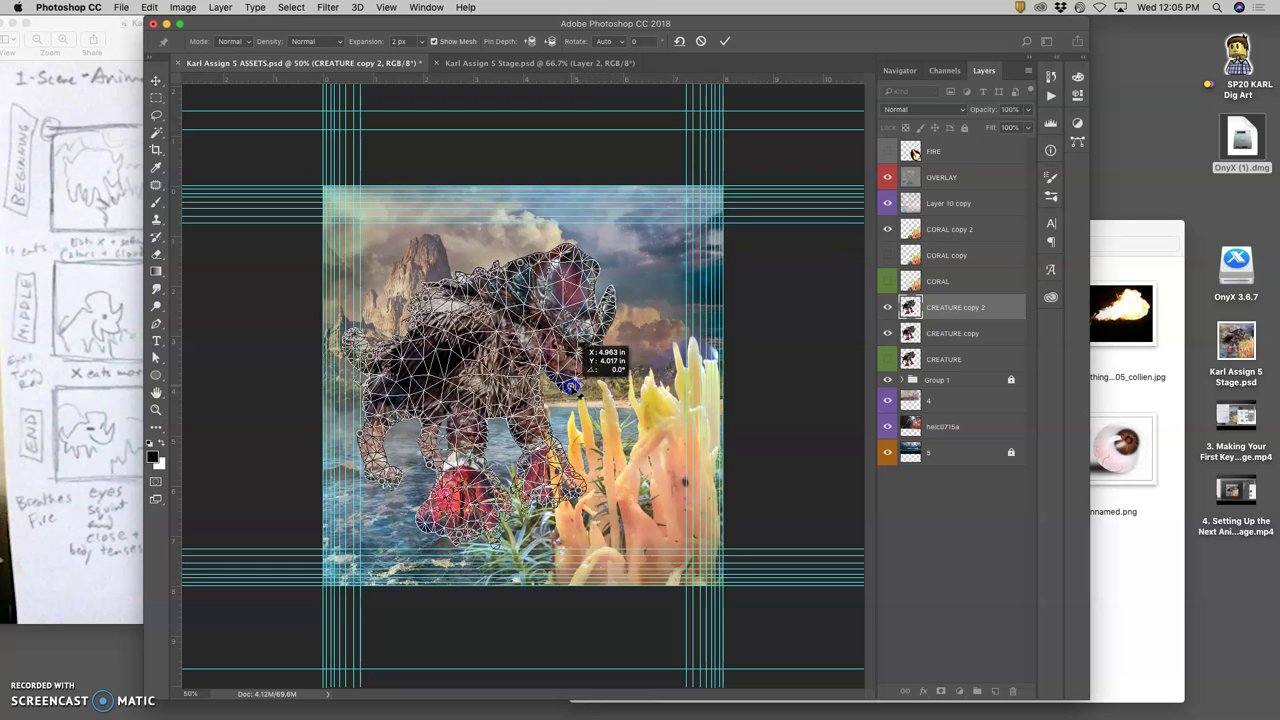
{"action": "left_click_drag", "start_coordinate": [543, 271], "coordinate": [563, 226]}
{"action": "left_click", "coordinate": [610, 292]}
{"action": "left_click_drag", "start_coordinate": [614, 300], "coordinate": [622, 294]}
{"action": "left_click", "coordinate": [591, 337]}
{"action": "left_click", "coordinate": [538, 395]}
{"action": "left_click_drag", "start_coordinate": [538, 398], "coordinate": [582, 490]}
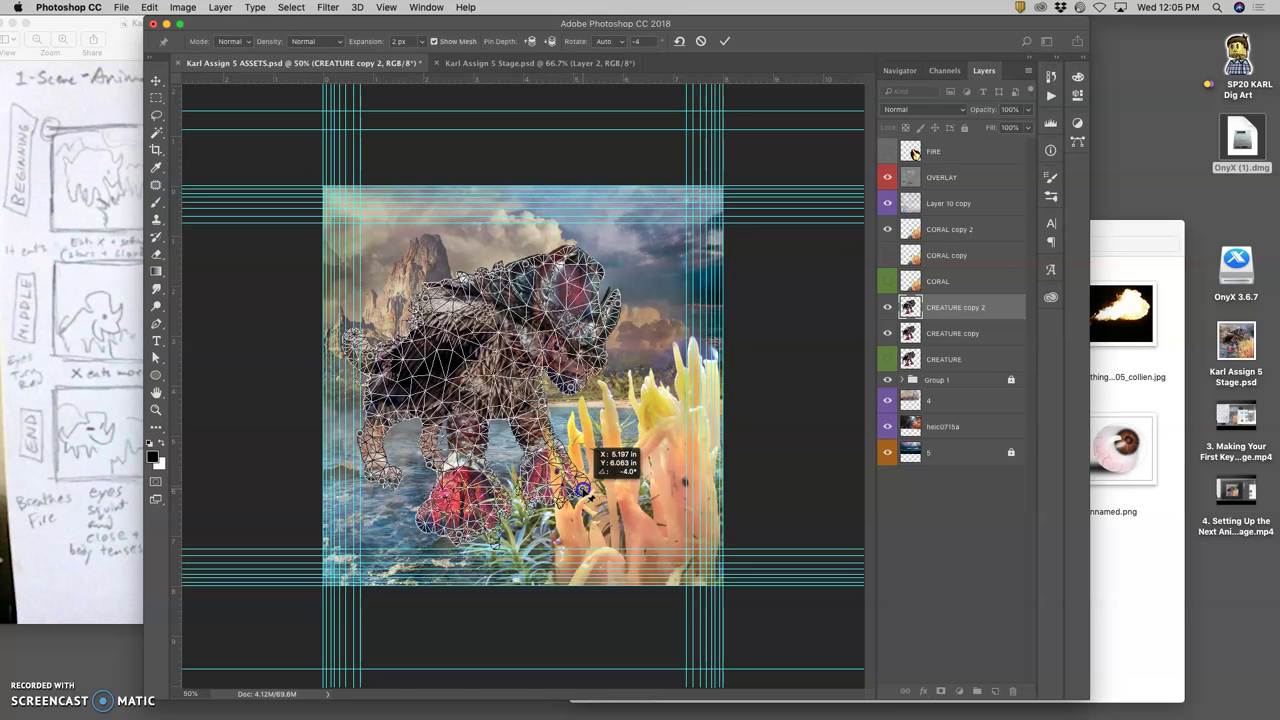
Nudge the creature's front claw, rear foot and back slightly with the puppet pins, and apply the warp
{"action": "left_click", "coordinate": [480, 514]}
{"action": "left_click_drag", "start_coordinate": [457, 523], "coordinate": [467, 535]}
{"action": "left_click", "coordinate": [443, 486]}
{"action": "left_click_drag", "start_coordinate": [380, 474], "coordinate": [366, 432]}
{"action": "left_click_drag", "start_coordinate": [388, 366], "coordinate": [430, 298]}
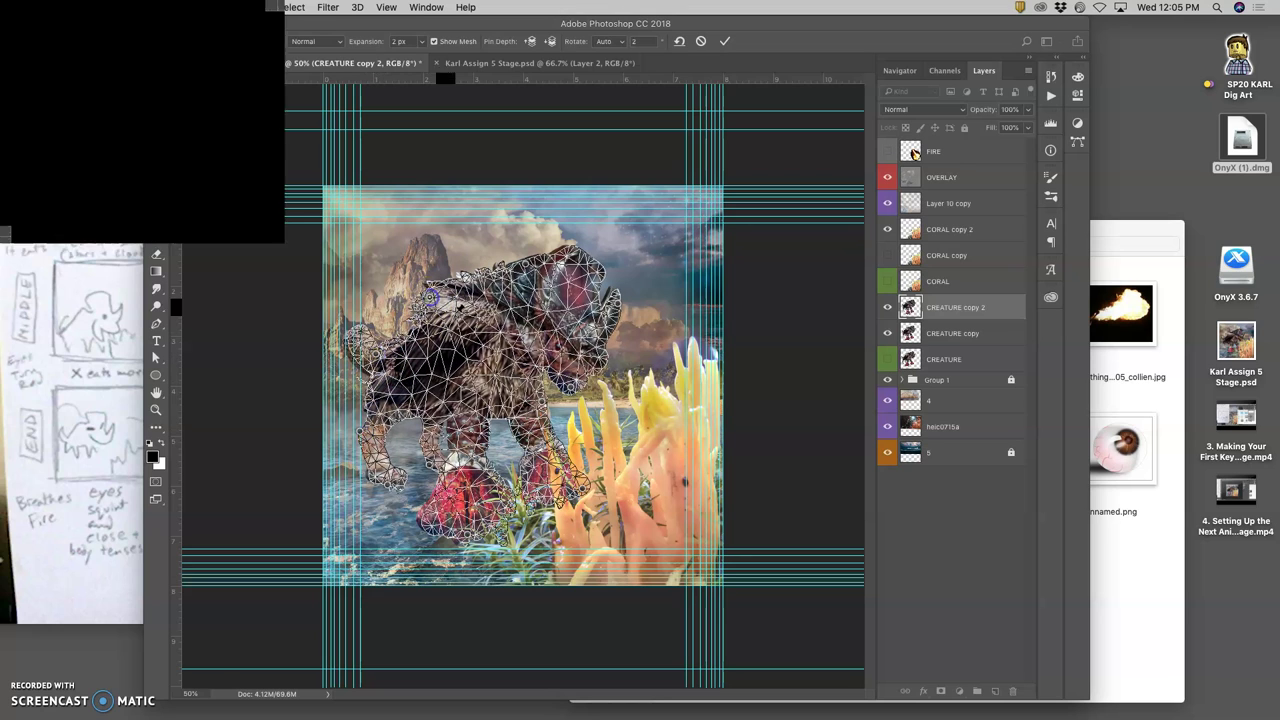
{"action": "key", "text": "Return"}
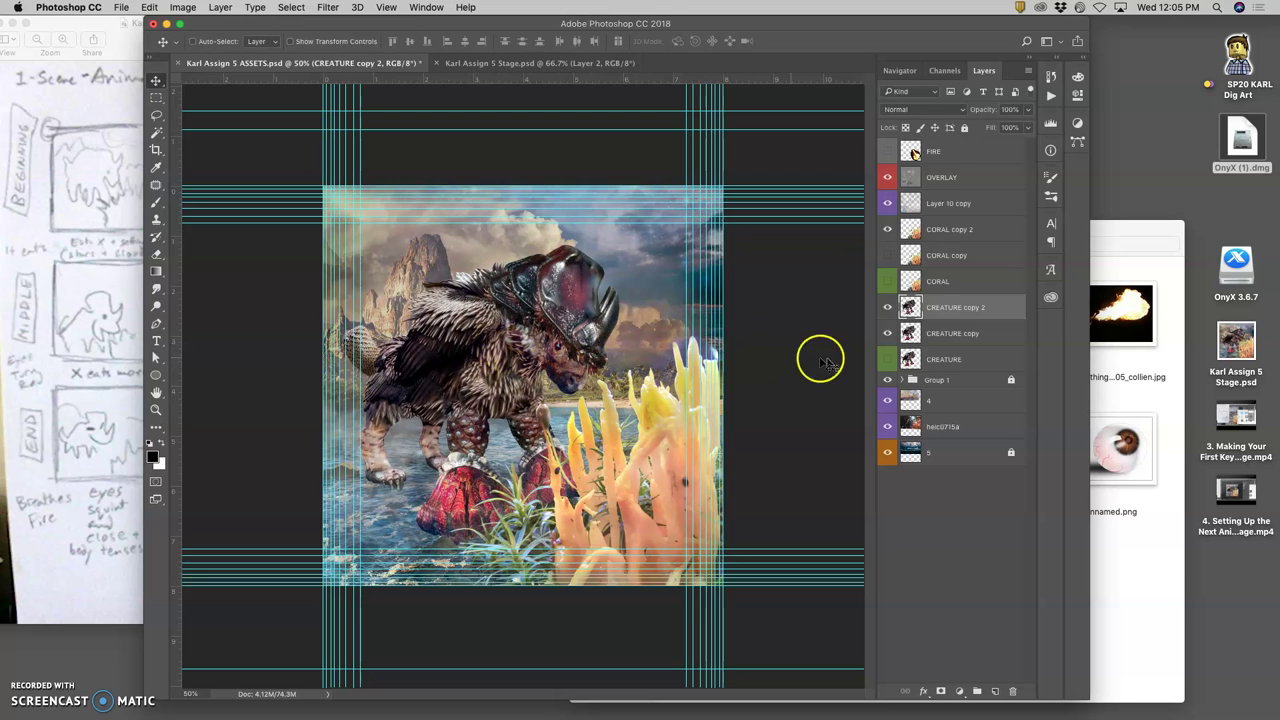
Compare the warped CREATURE copy 2 with CREATURE copy by toggling its visibility, and hide the CREATURE copy layer
{"action": "left_click", "coordinate": [888, 307]}
{"action": "left_click", "coordinate": [888, 307]}
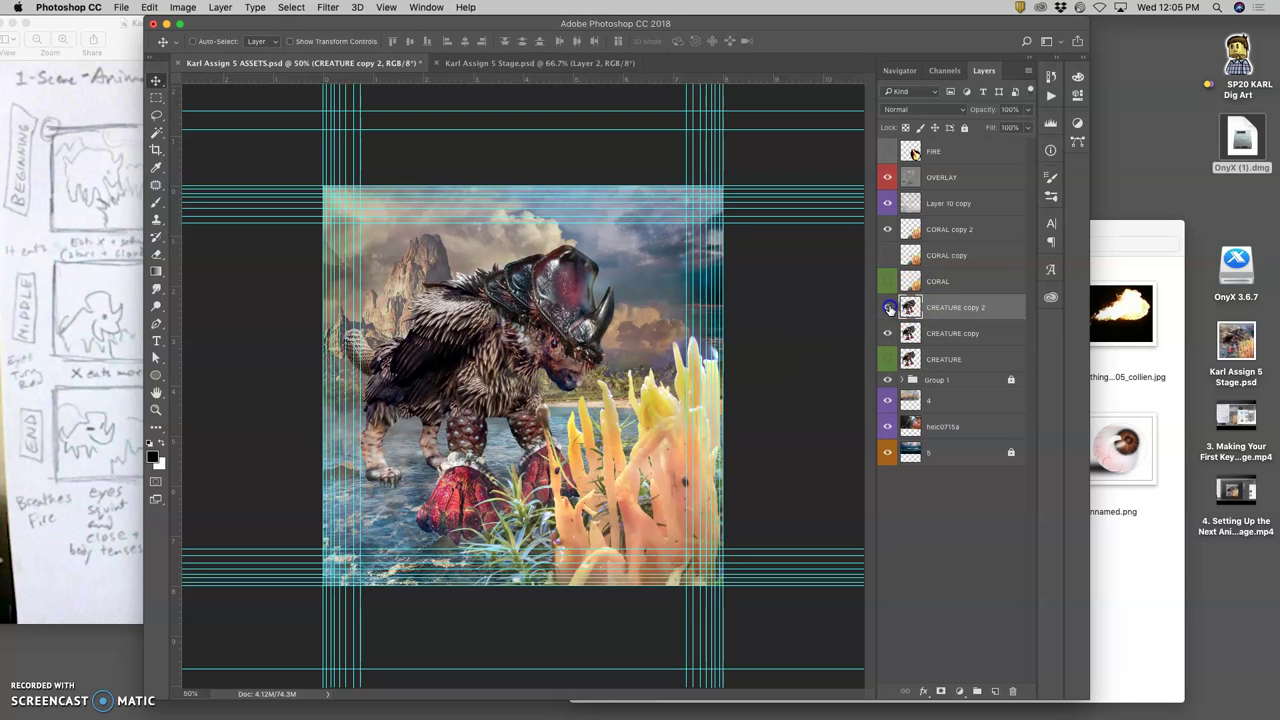
{"action": "left_click", "coordinate": [888, 307]}
{"action": "left_click", "coordinate": [888, 307]}
{"action": "left_click", "coordinate": [888, 307]}
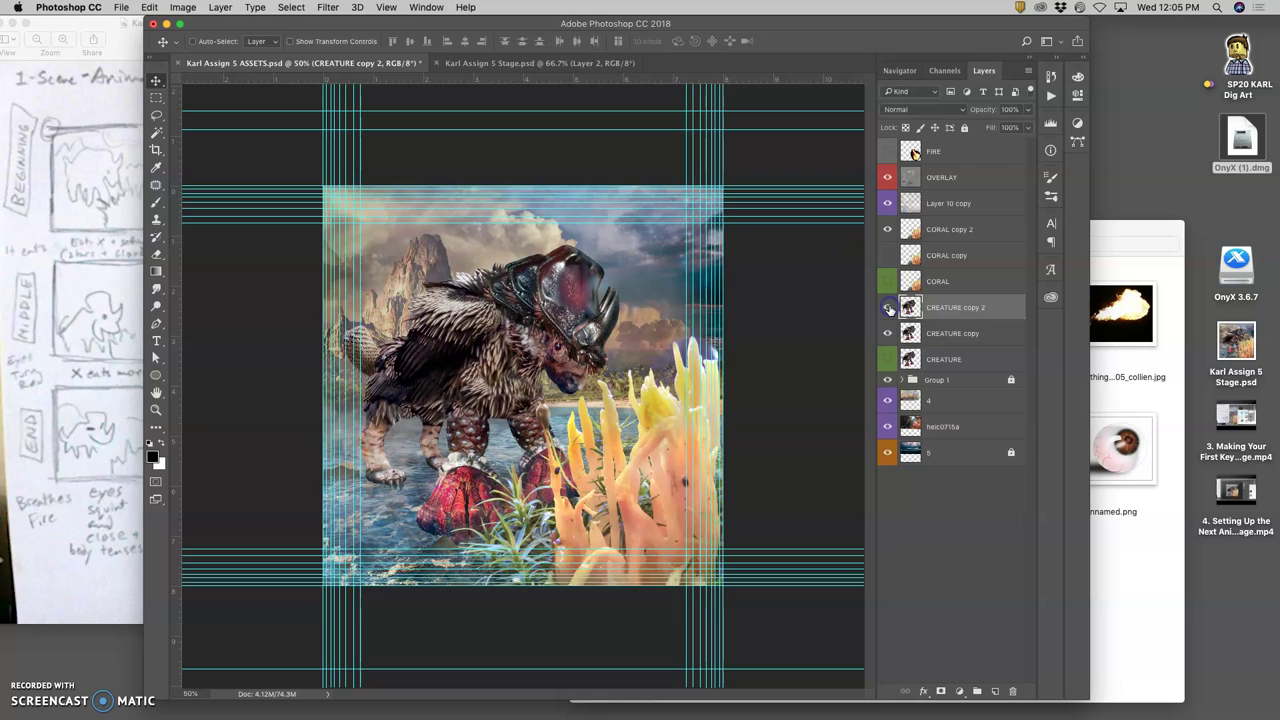
{"action": "left_click", "coordinate": [887, 333]}
Stretch layer 4 slightly outward from its right edge to the canvas edge and apply the transformation
{"action": "left_click", "coordinate": [940, 400]}
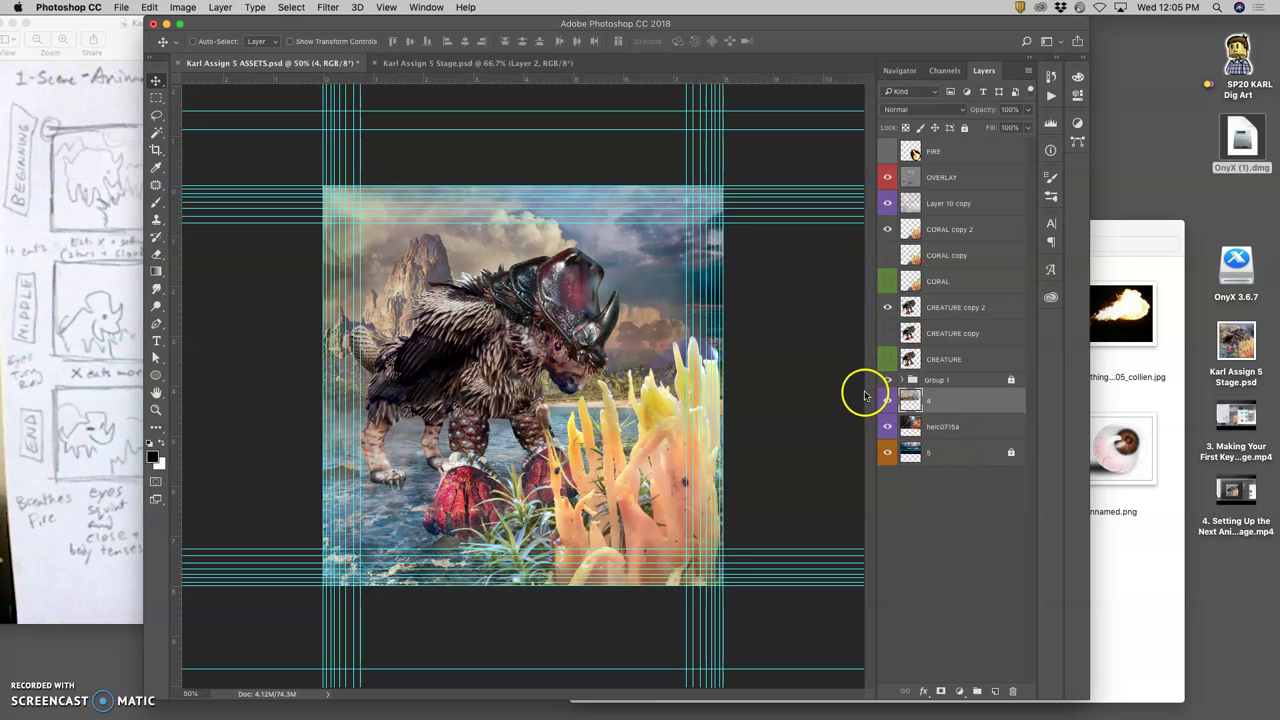
{"action": "key", "text": "ctrl+t"}
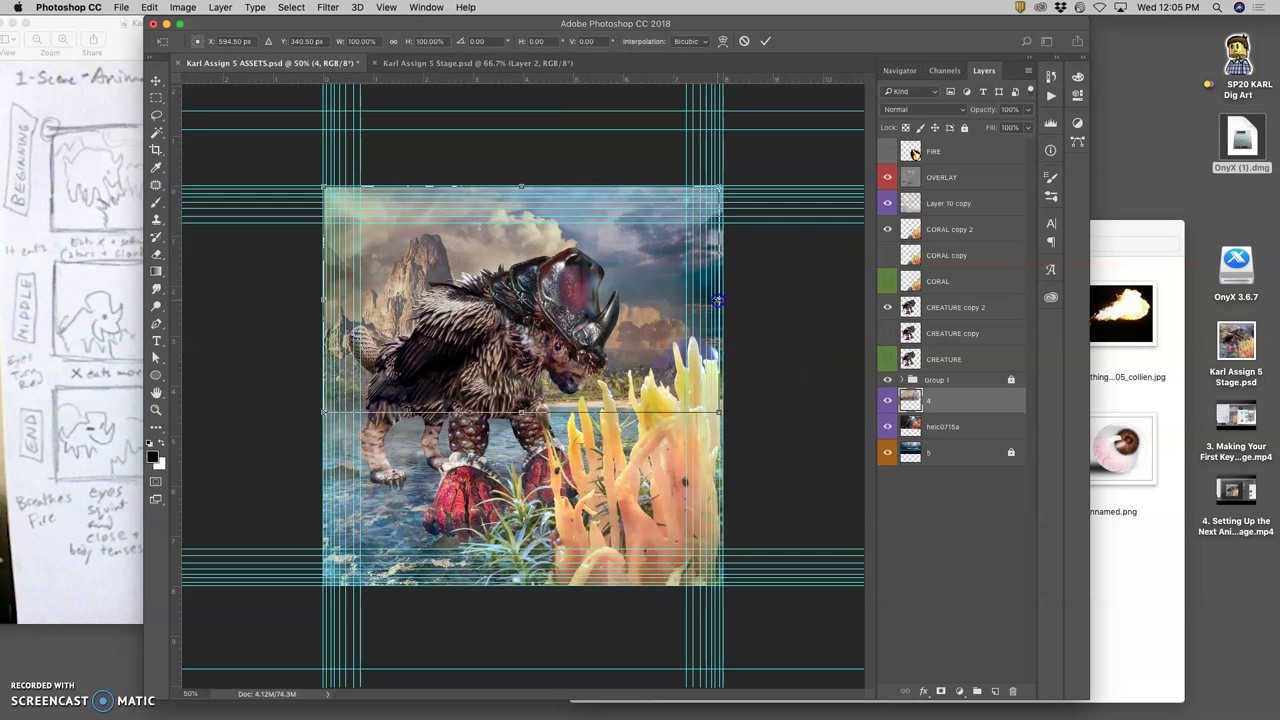
{"action": "left_click_drag", "start_coordinate": [719, 300], "coordinate": [724, 300]}
{"action": "left_click", "coordinate": [799, 350]}
Rotate the heic0715a layer by about 0.63° and apply the transformation
{"action": "left_click", "coordinate": [935, 426]}
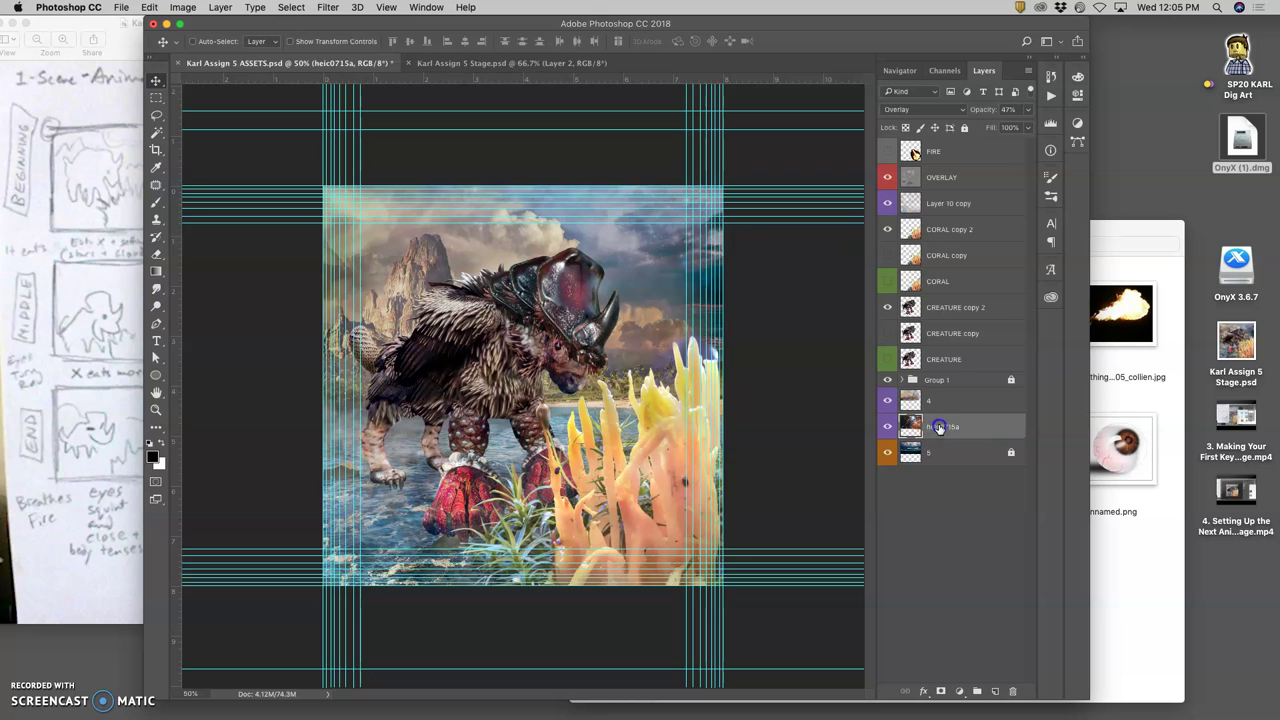
{"action": "key", "text": "ctrl+t"}
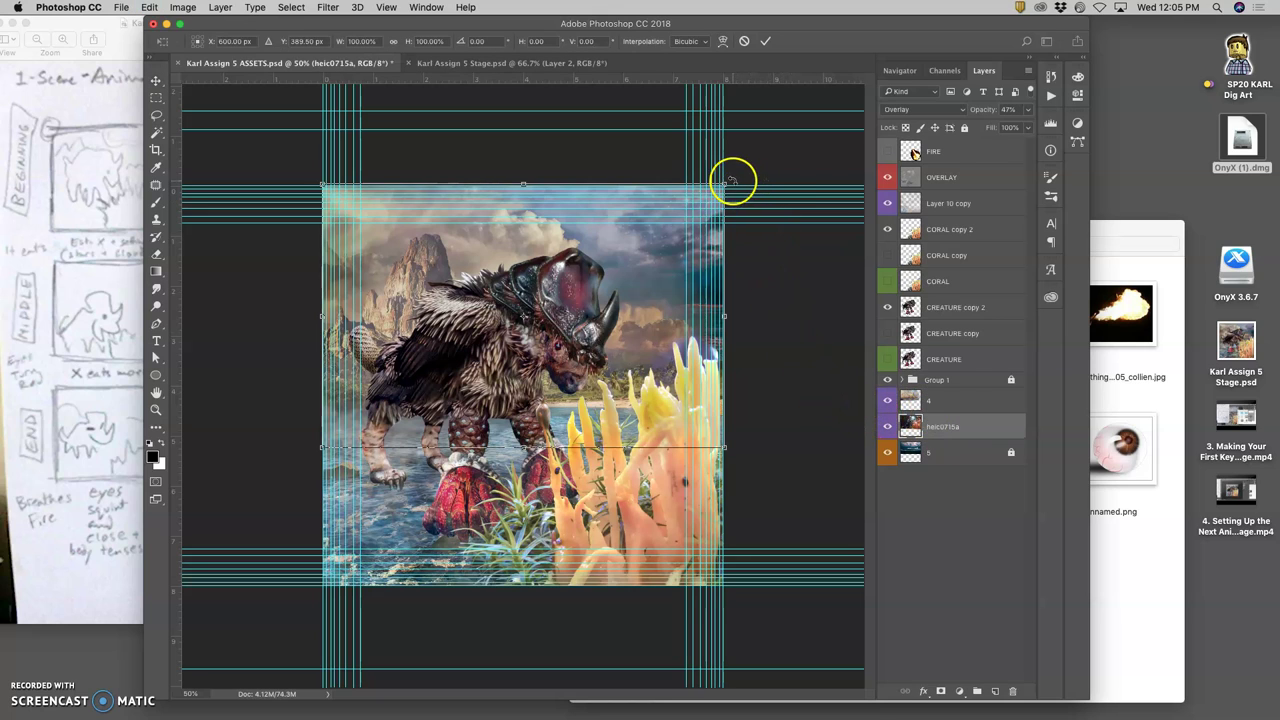
{"action": "left_click_drag", "start_coordinate": [732, 184], "coordinate": [733, 186]}
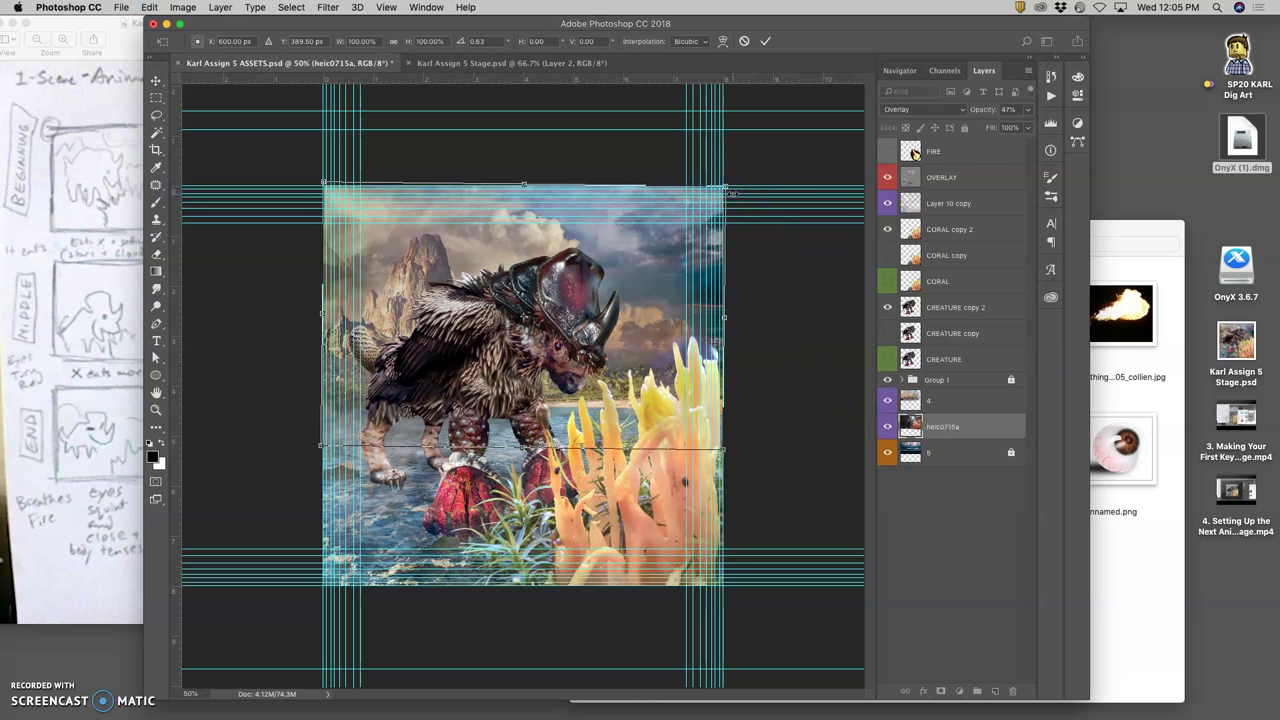
{"action": "key", "text": "Return"}
Set the OVERLAY layer's opacity to 76% and stamp all visible layers into a new merged layer
{"action": "left_click", "coordinate": [938, 178]}
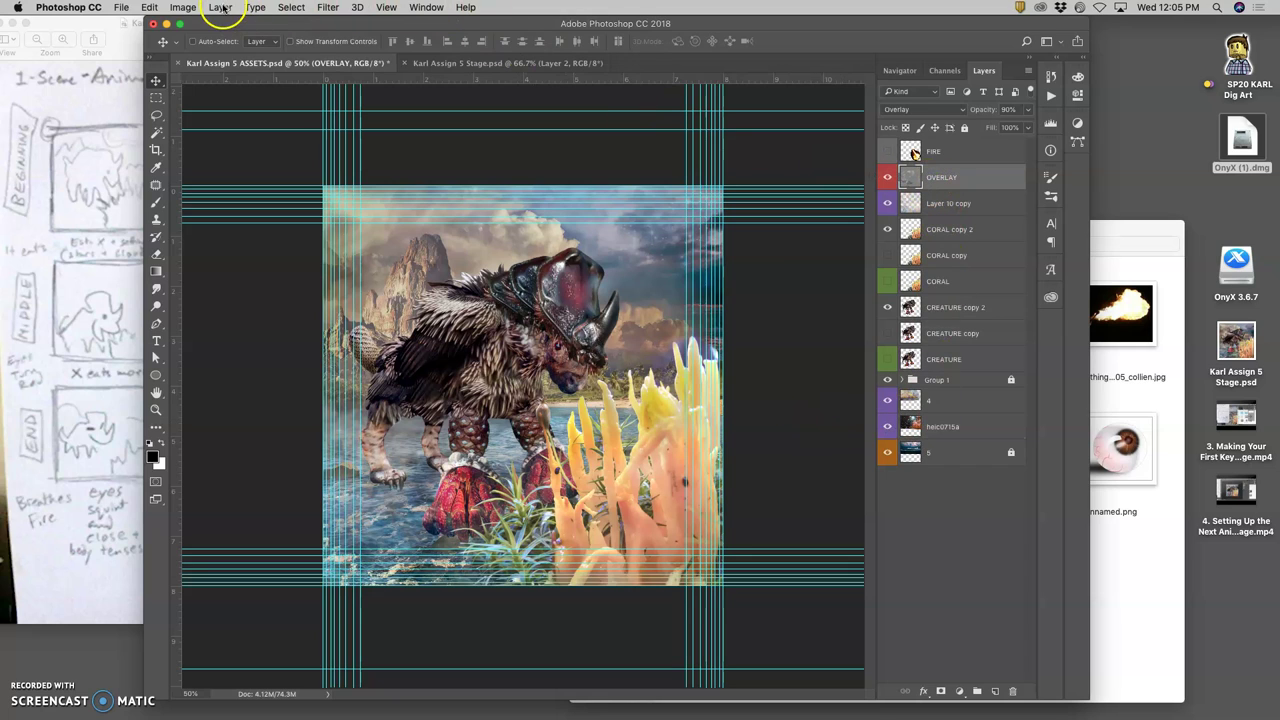
{"action": "left_click", "coordinate": [1027, 109]}
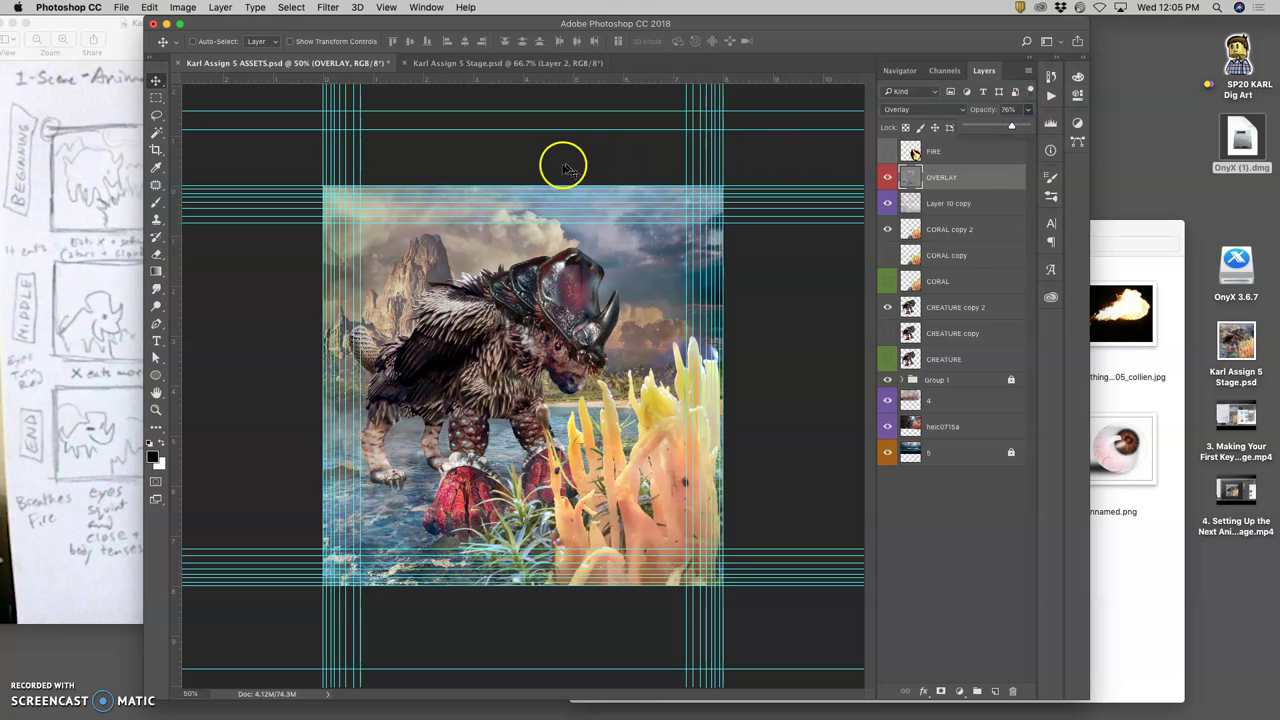
{"action": "left_click", "coordinate": [214, 8]}
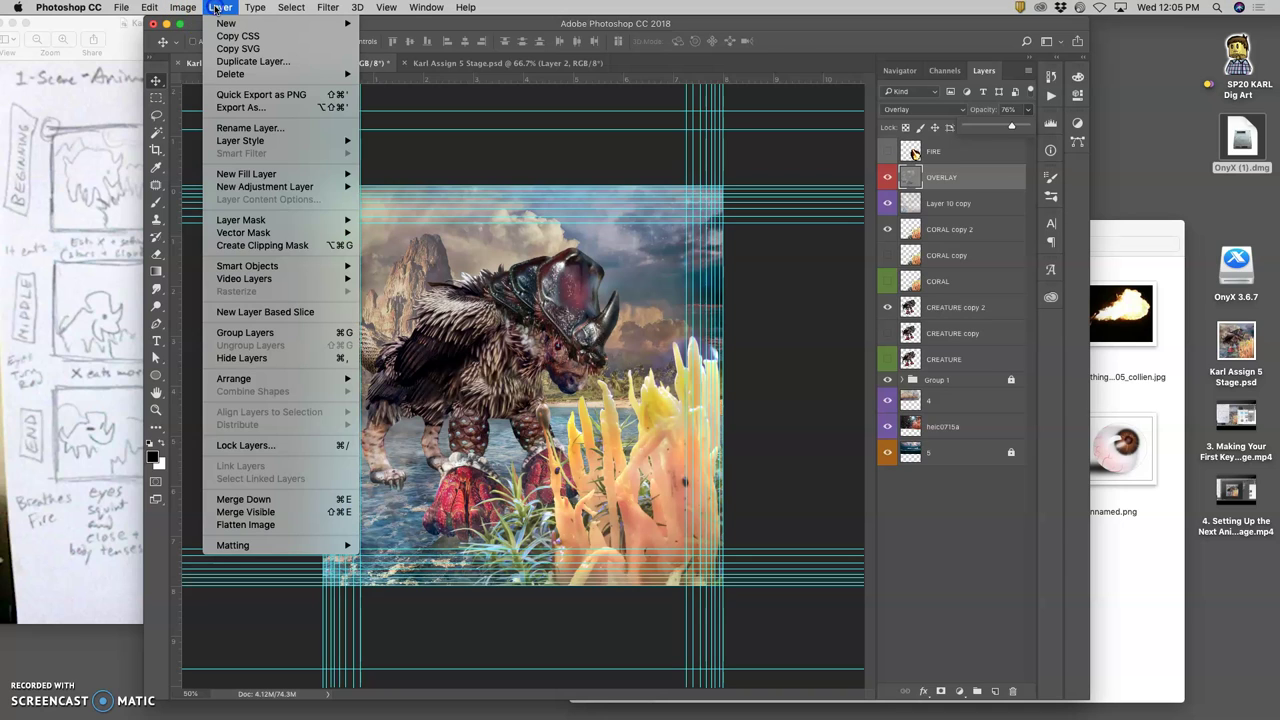
{"action": "left_click", "coordinate": [259, 513], "text": "alt"}
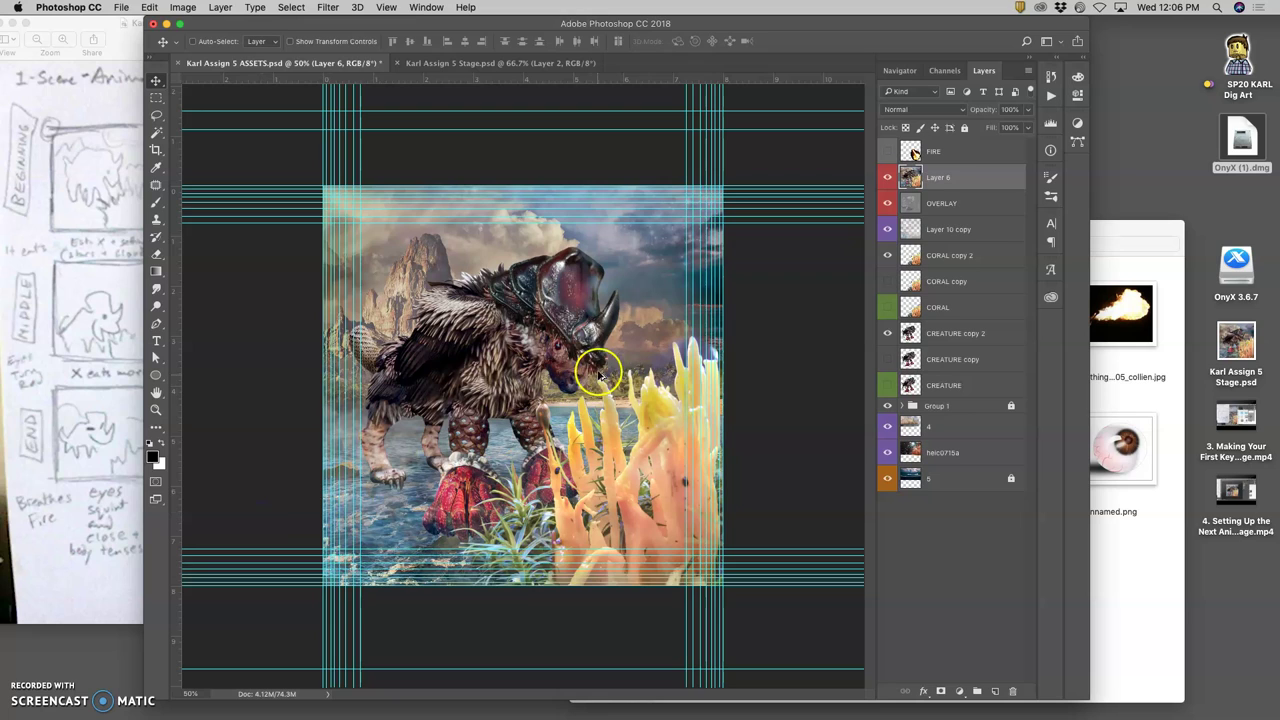
Copy the slightly inset guide-bounded area of merged Layer 6 and paste it into Karl Assign 5 Stage.psd
{"action": "left_click", "coordinate": [157, 97]}
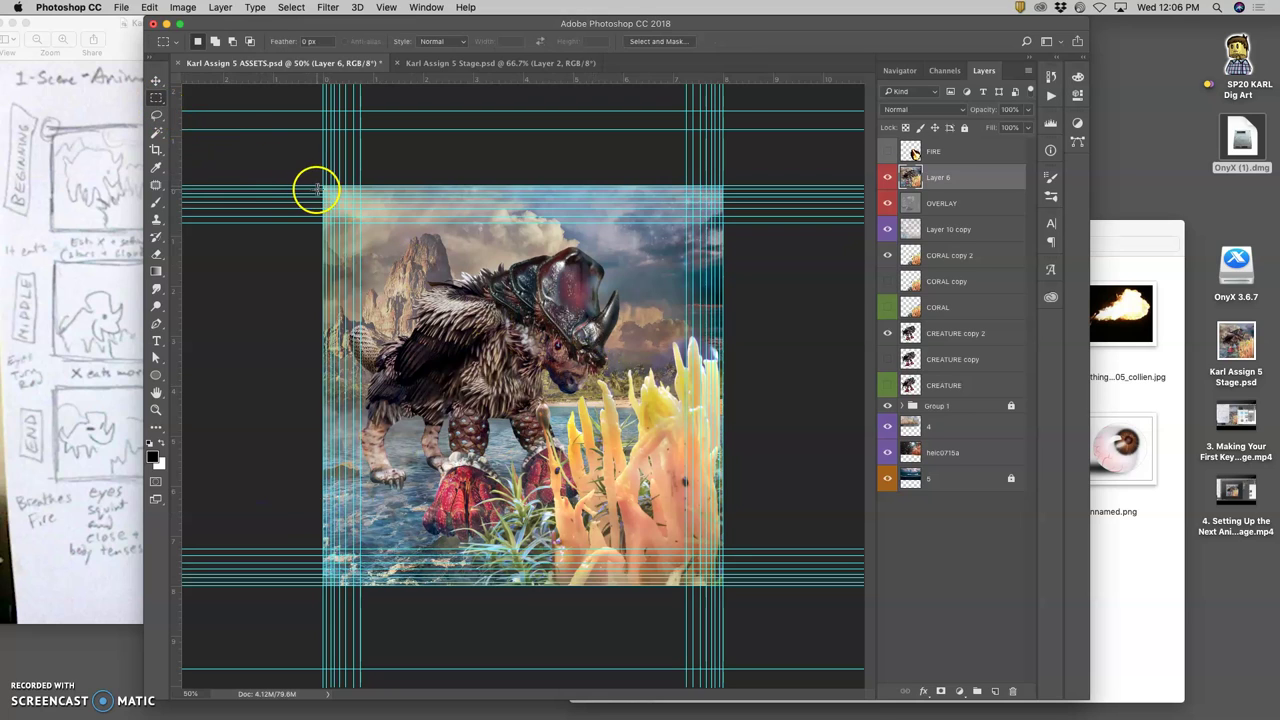
{"action": "left_click_drag", "start_coordinate": [330, 193], "coordinate": [734, 562]}
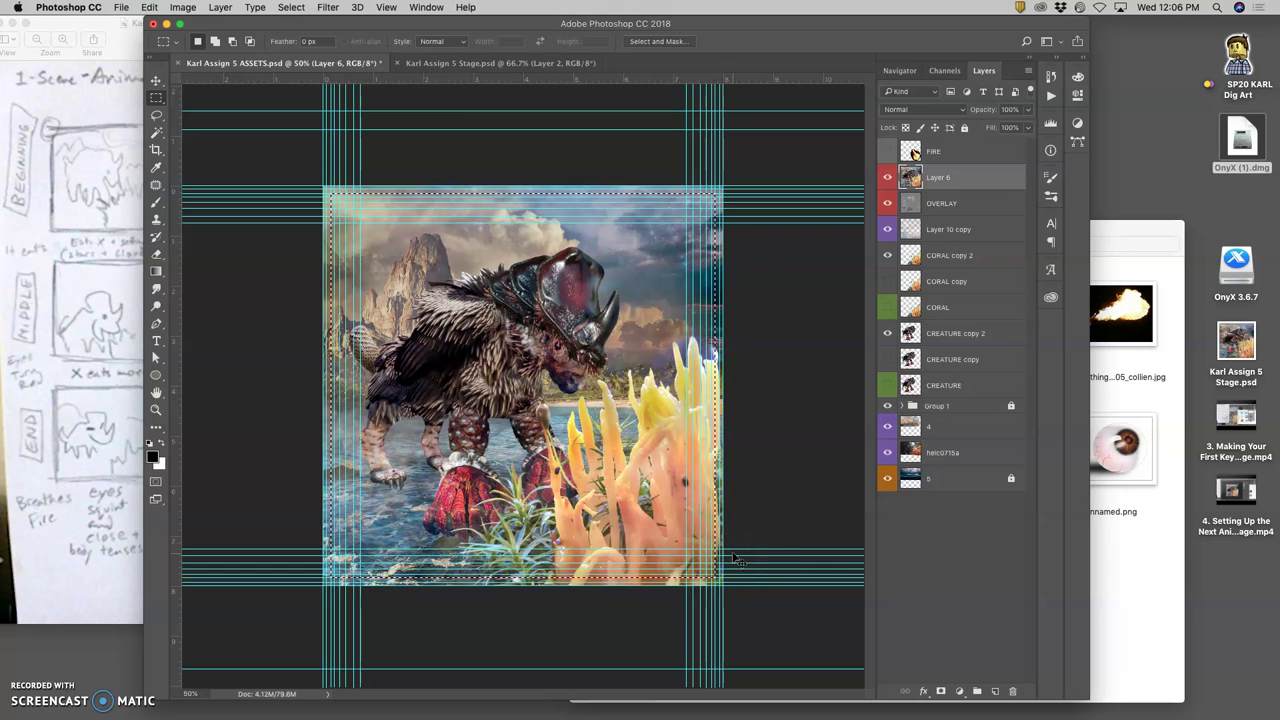
{"action": "left_click", "coordinate": [465, 63]}
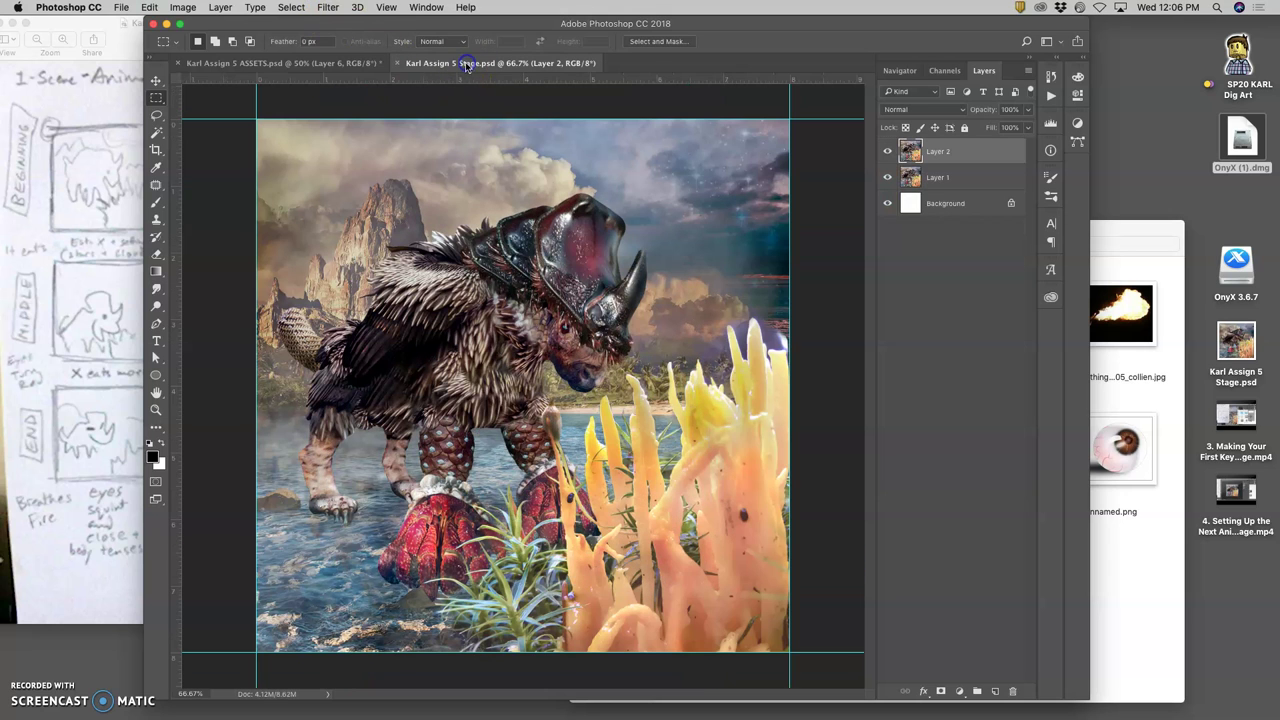
{"action": "key", "text": "super+v"}
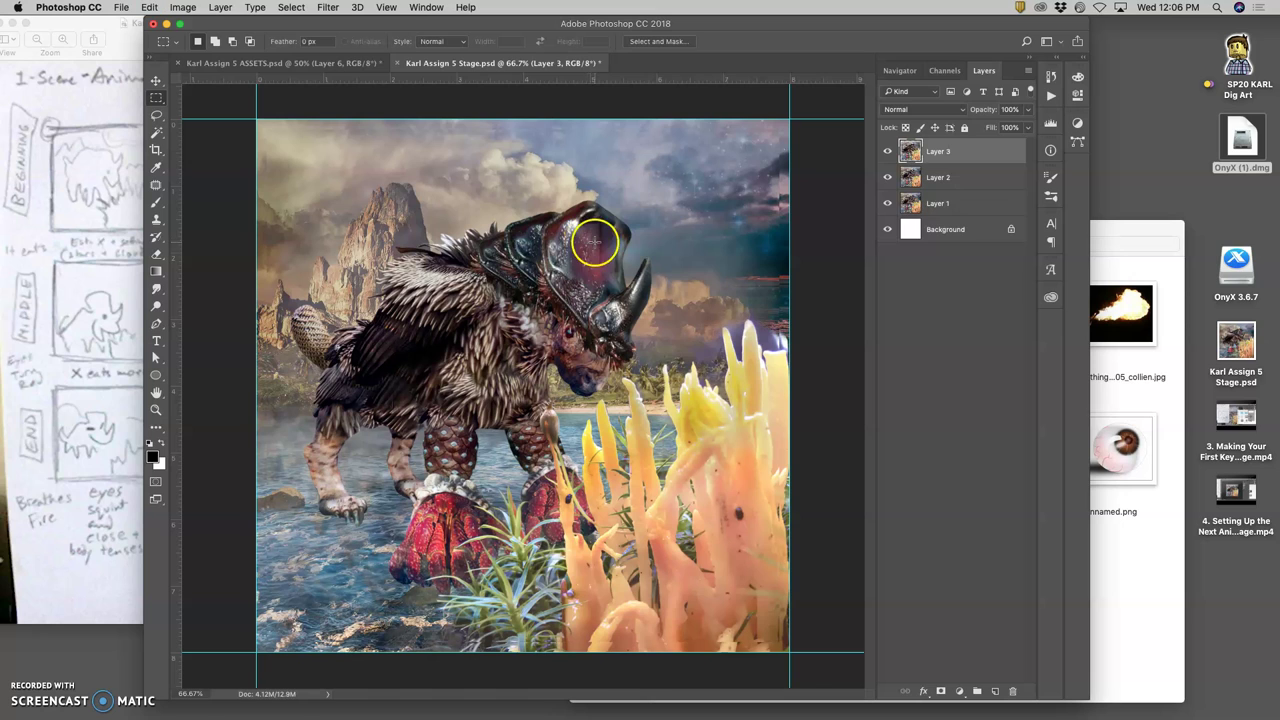
Scale the pasted frame up to the Stage document's canvas-edge guides and apply the transformation
{"action": "key", "text": "super+t"}
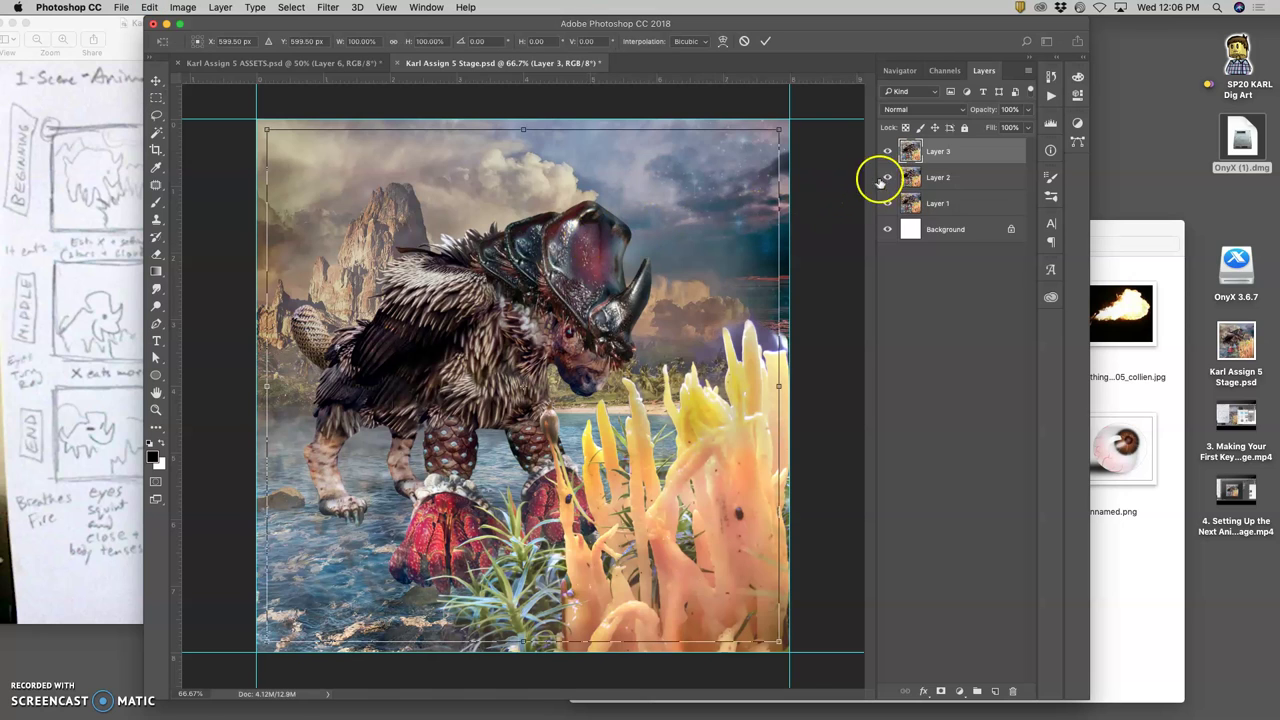
{"action": "left_click_drag", "start_coordinate": [781, 129], "coordinate": [790, 121]}
{"action": "key", "text": "Return"}
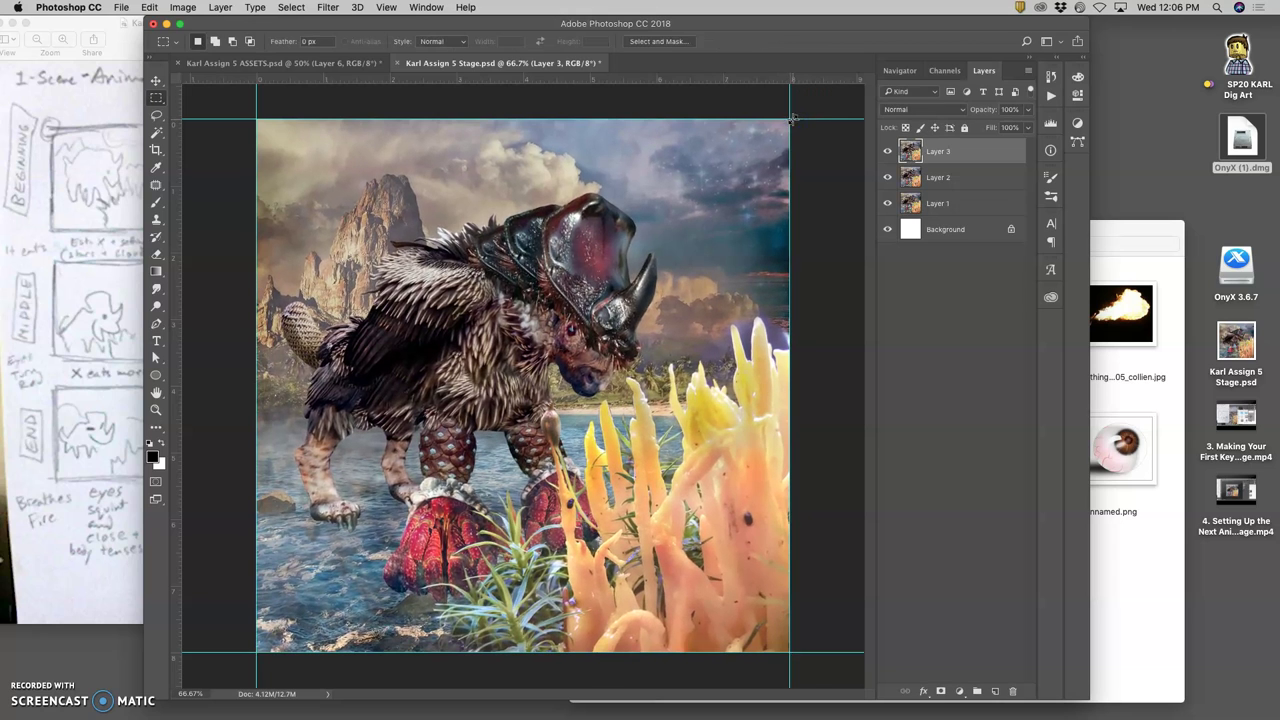
Compare the three frames in the Stage document by toggling the visibility of Layer 3 and Layer 2
{"action": "left_click", "coordinate": [888, 151]}
{"action": "left_click", "coordinate": [888, 177]}
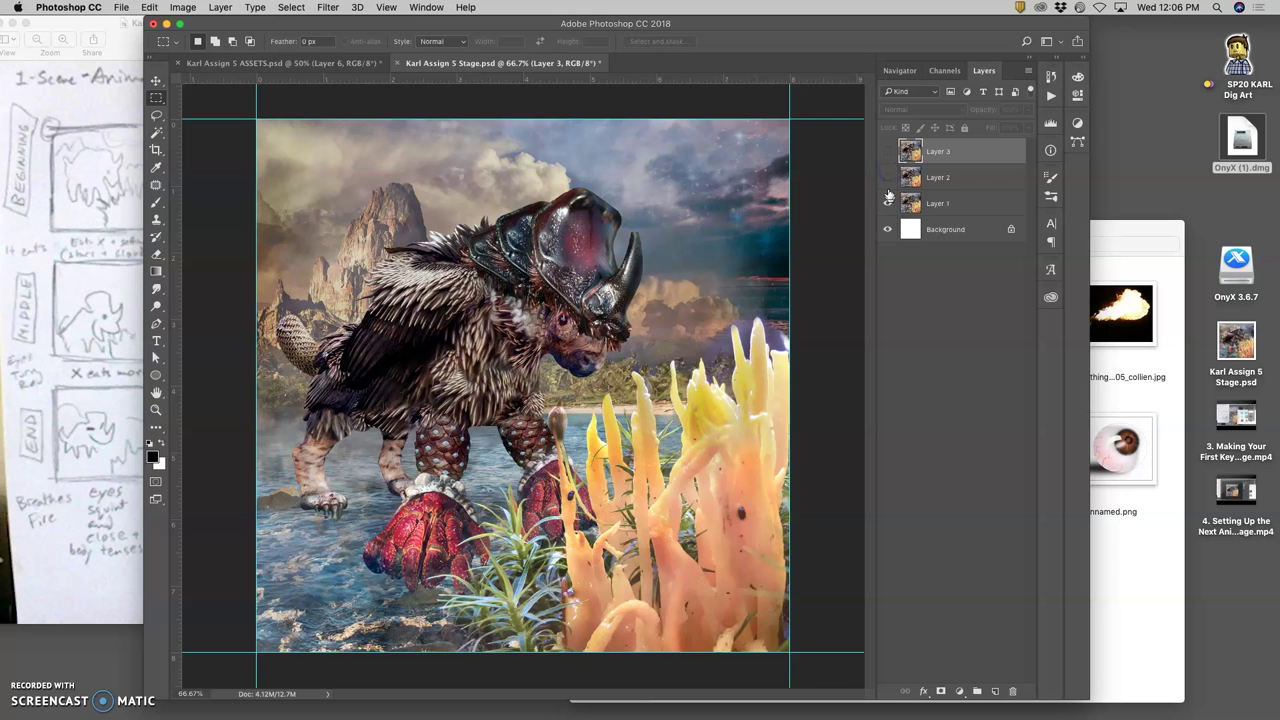
{"action": "left_click", "coordinate": [888, 179]}
{"action": "left_click", "coordinate": [888, 179]}
{"action": "left_click", "coordinate": [888, 179]}
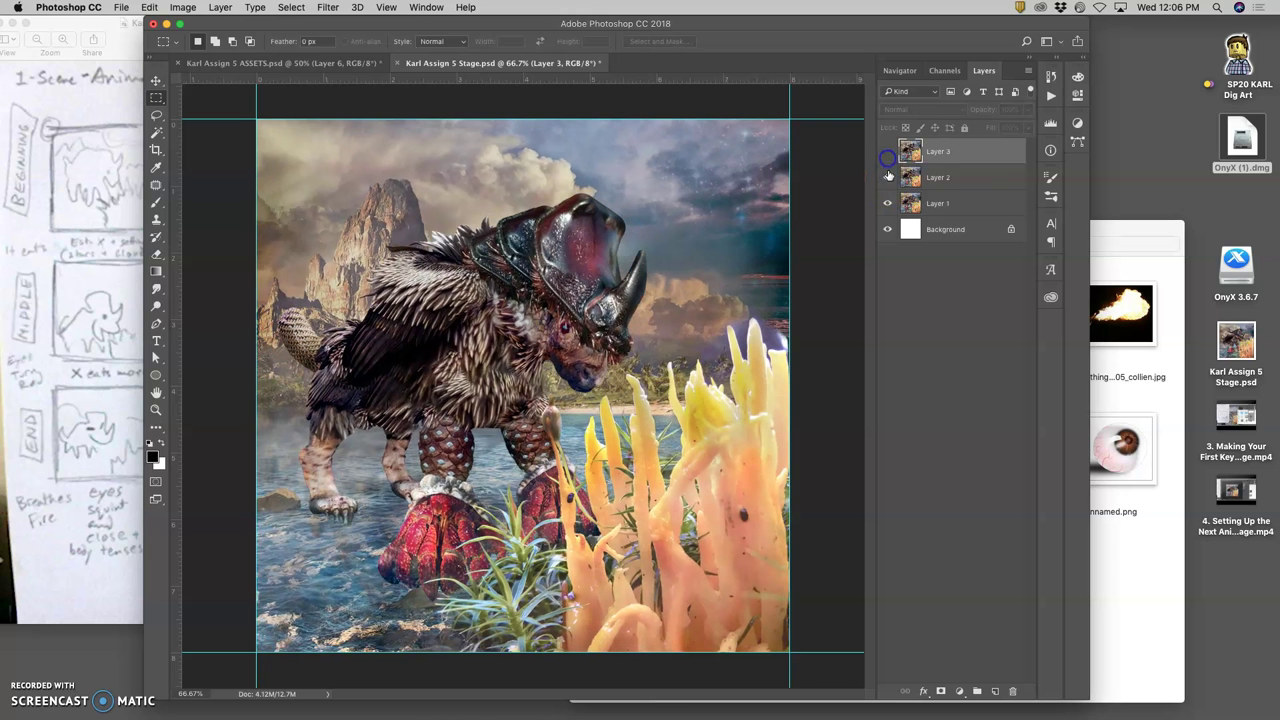
{"action": "left_click", "coordinate": [889, 181]}
{"action": "left_click", "coordinate": [889, 178]}
{"action": "left_click", "coordinate": [889, 179]}
{"action": "left_click", "coordinate": [889, 180]}
{"action": "left_click", "coordinate": [890, 183]}
{"action": "left_click", "coordinate": [889, 180]}
{"action": "left_click", "coordinate": [888, 153]}
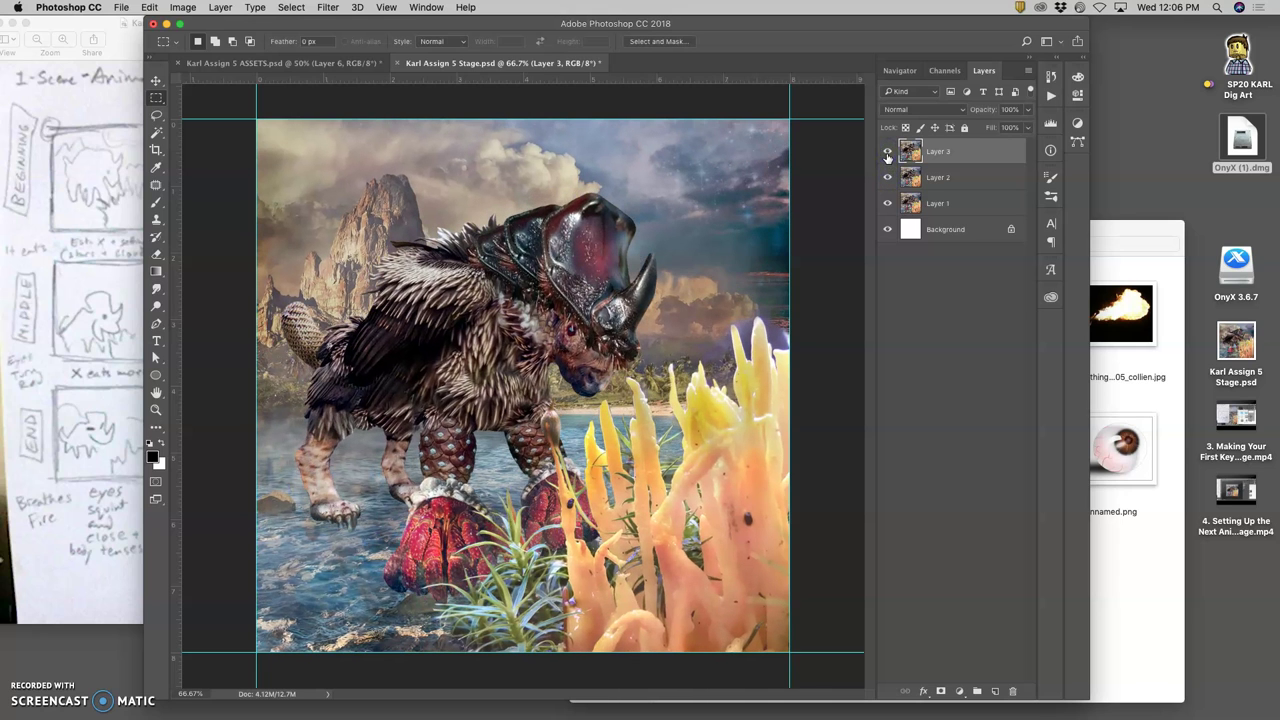
In Karl Assign 5 ASSETS.psd, clear the selection, delete merged Layer 6, and set the OVERLAY layer's opacity to 58%
{"action": "left_click", "coordinate": [321, 64]}
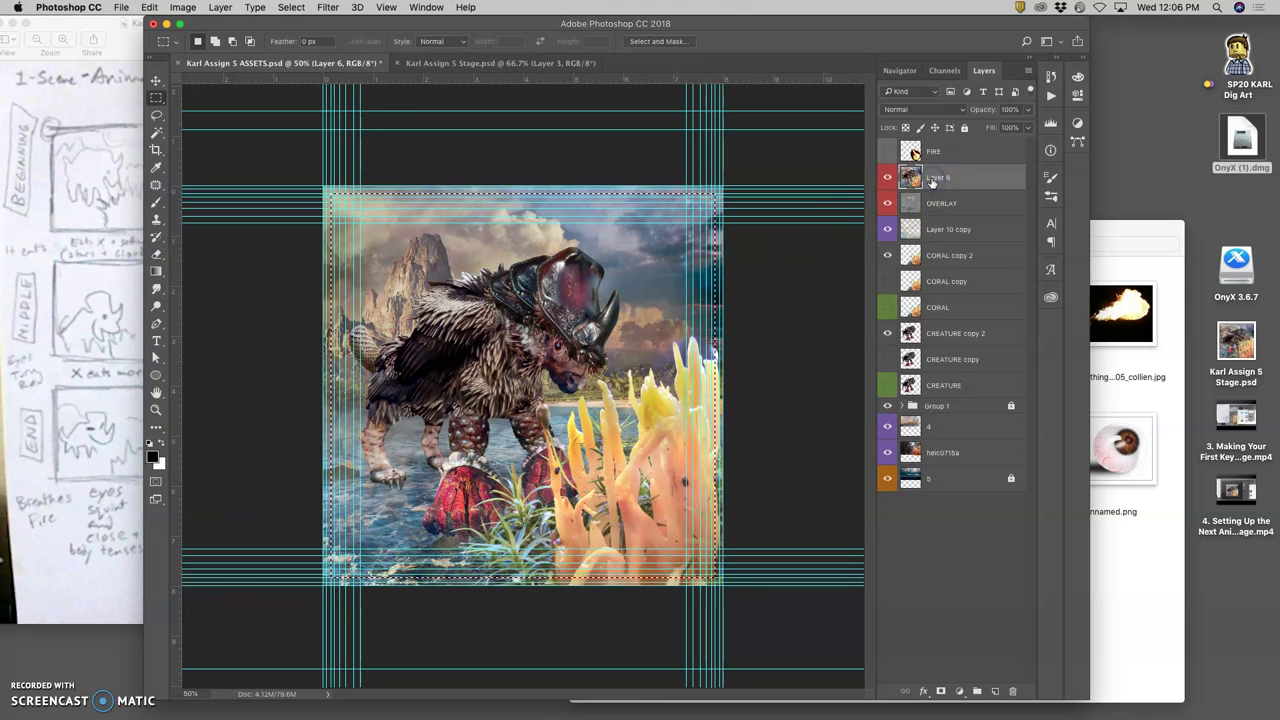
{"action": "key", "text": "super+d"}
{"action": "key", "text": "BackSpace"}
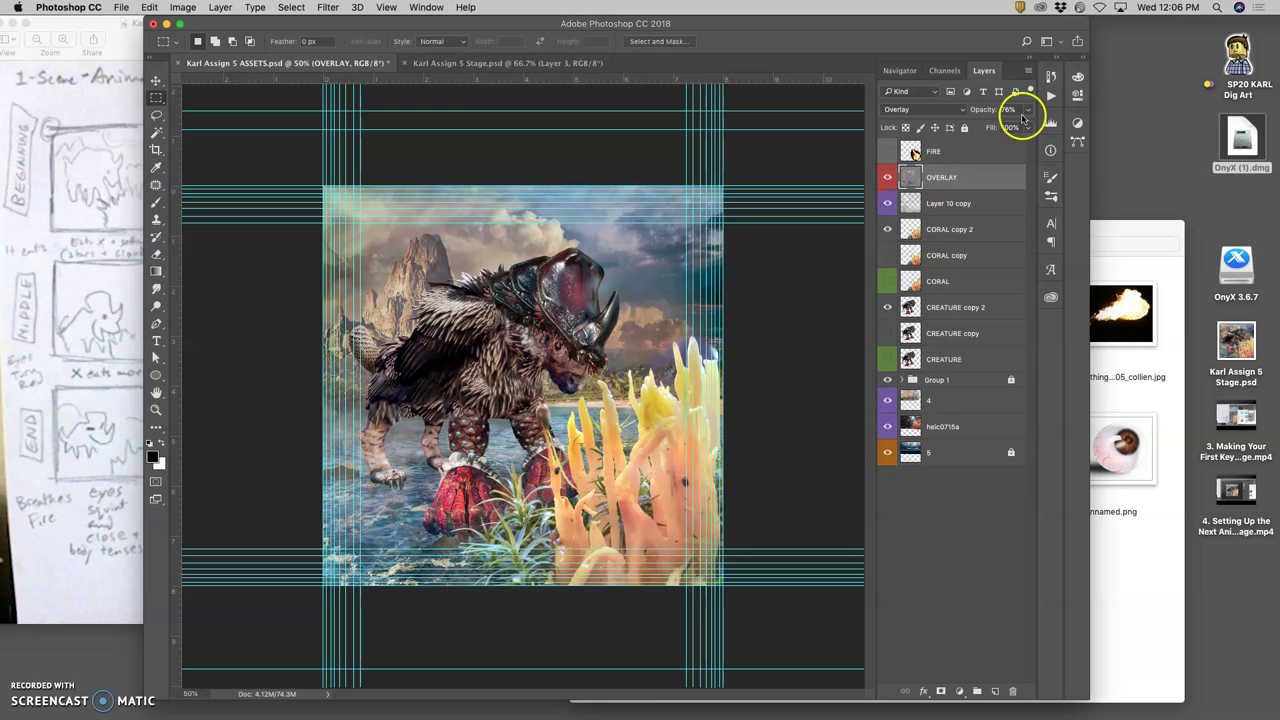
{"action": "left_click", "coordinate": [1028, 111]}
{"action": "left_click_drag", "start_coordinate": [1002, 127], "coordinate": [991, 127]}
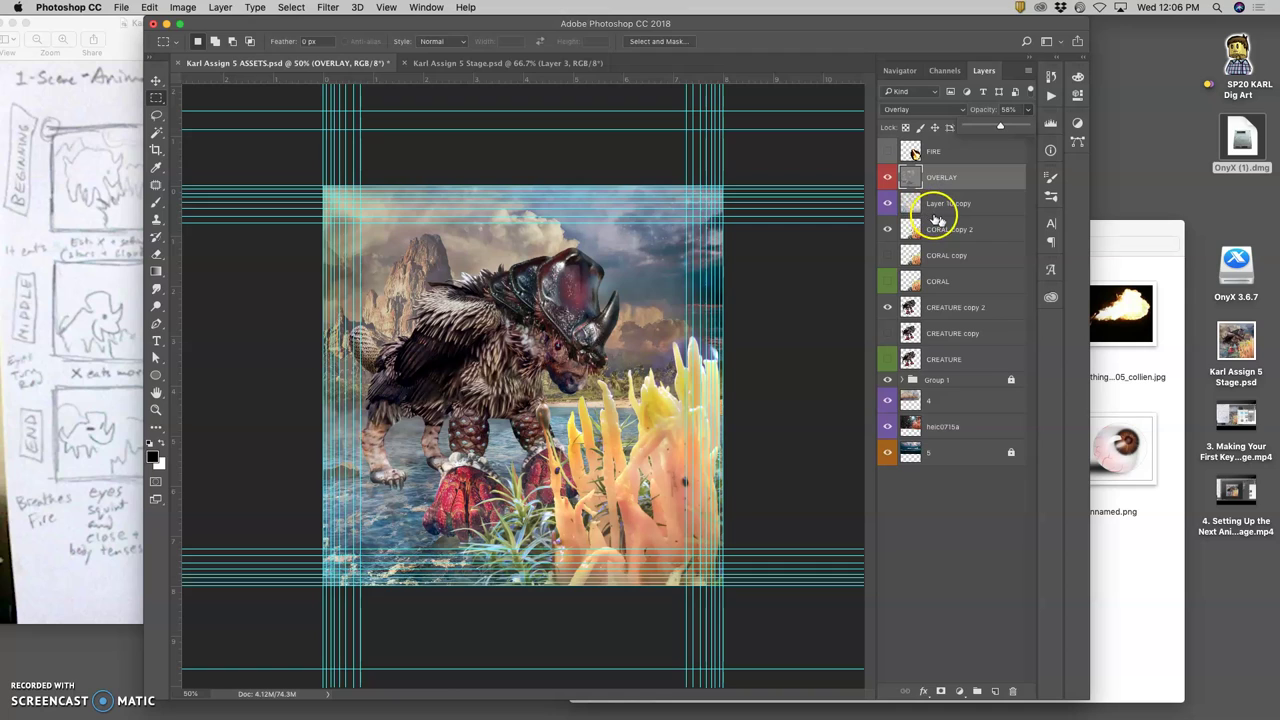
Stretch Layer 10 copy outward from its right edge to about 102% width and apply the transformation
{"action": "left_click", "coordinate": [935, 207]}
{"action": "key", "text": "ctrl+t"}
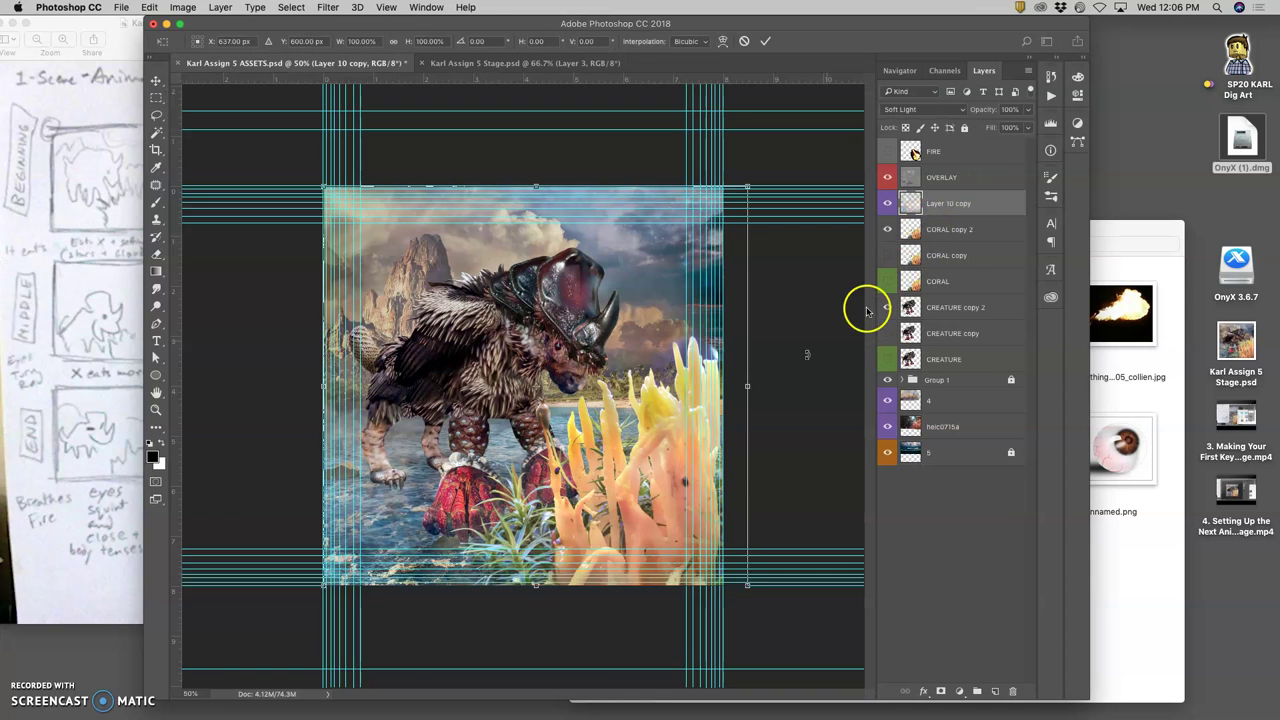
{"action": "left_click_drag", "start_coordinate": [747, 387], "coordinate": [756, 387]}
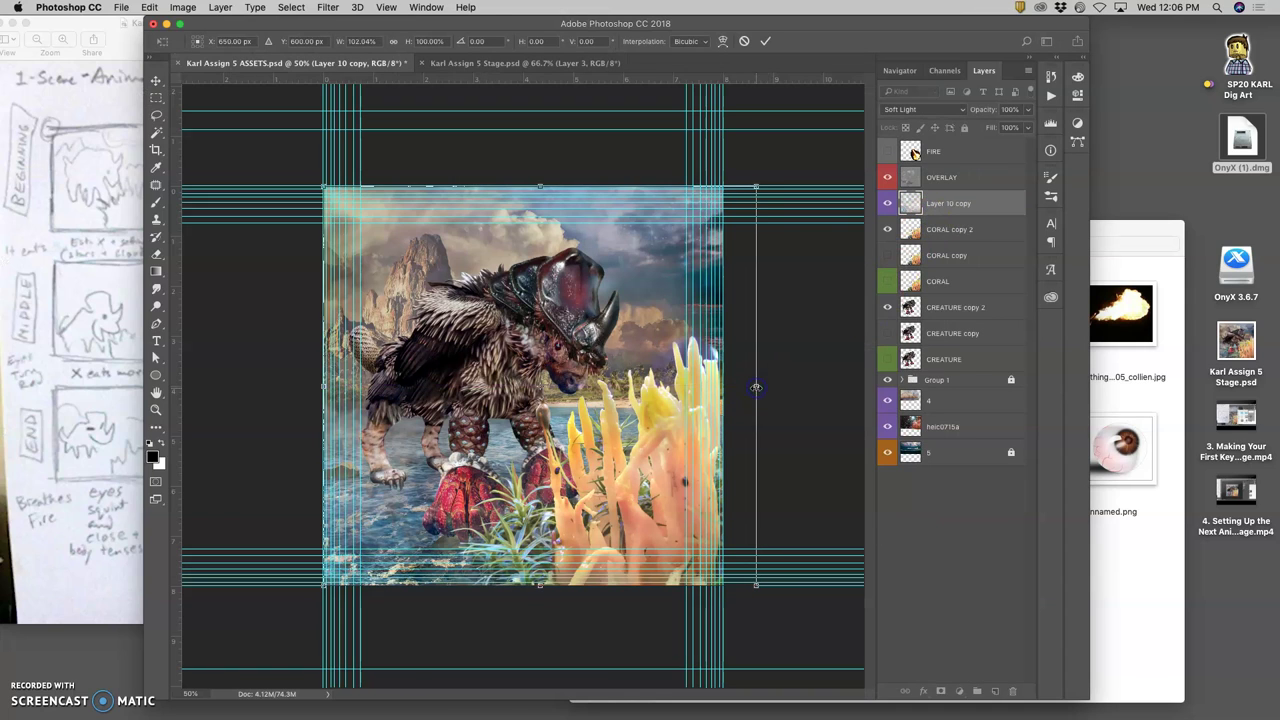
{"action": "key", "text": "Return"}
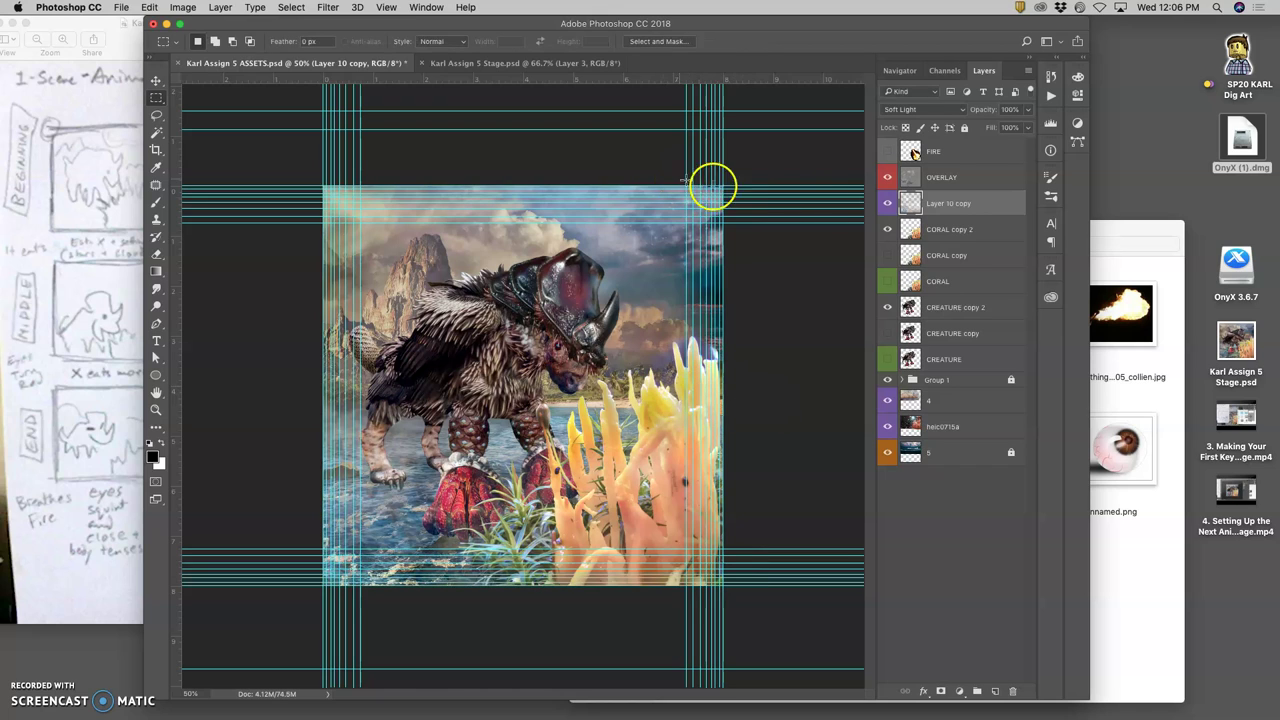
Duplicate CORAL copy 2, warp the duplicate slightly at its upper right, and hide CORAL copy 2
{"action": "left_click", "coordinate": [933, 232]}
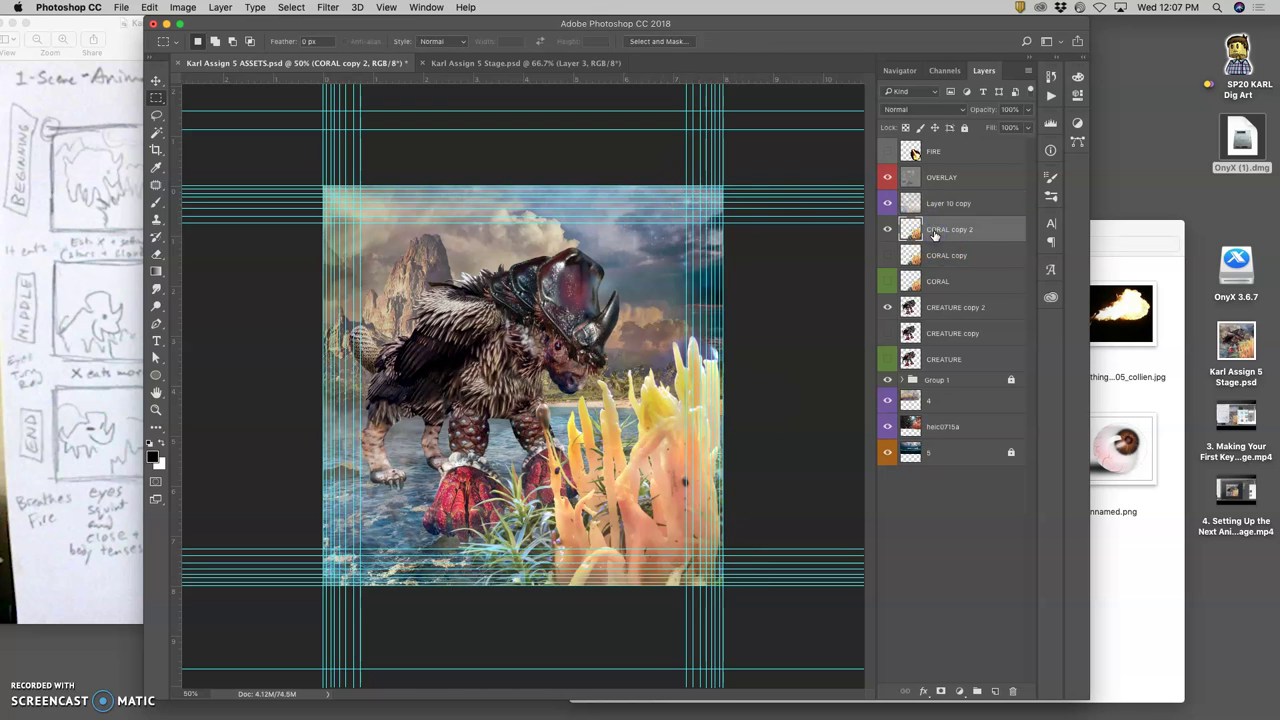
{"action": "key", "text": "super+j"}
{"action": "key", "text": "super+t"}
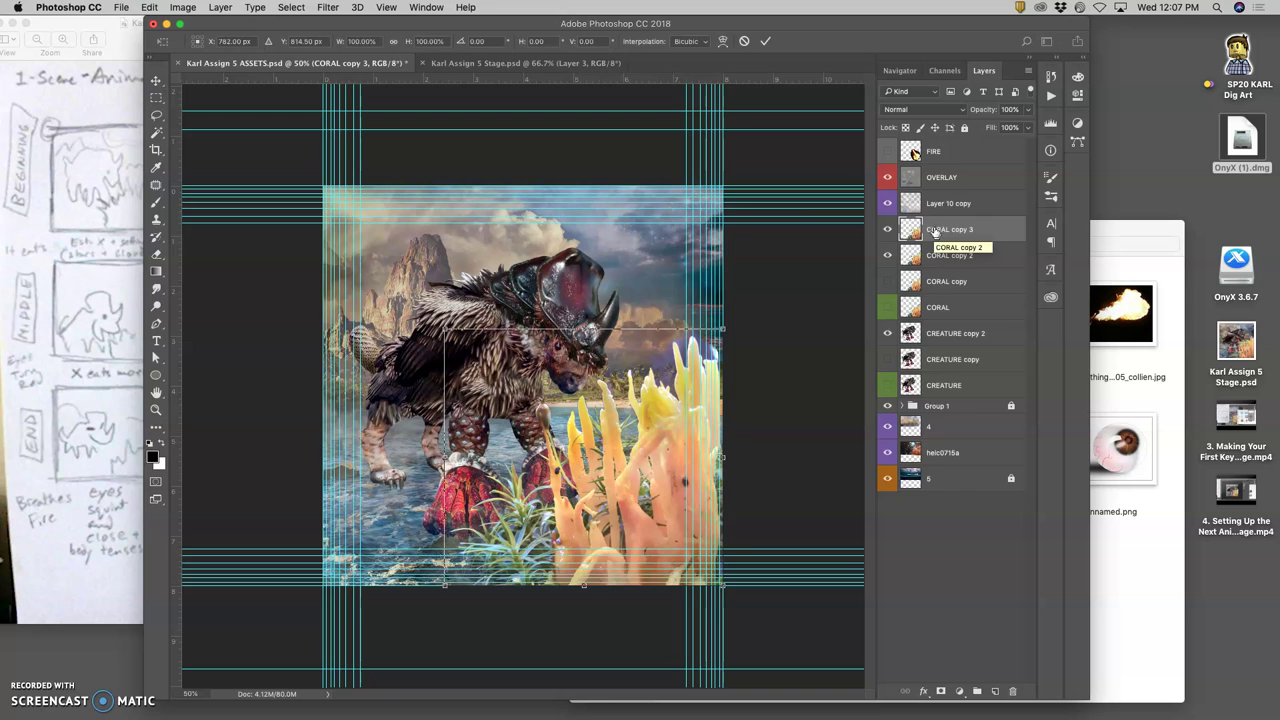
{"action": "right_click", "coordinate": [643, 408]}
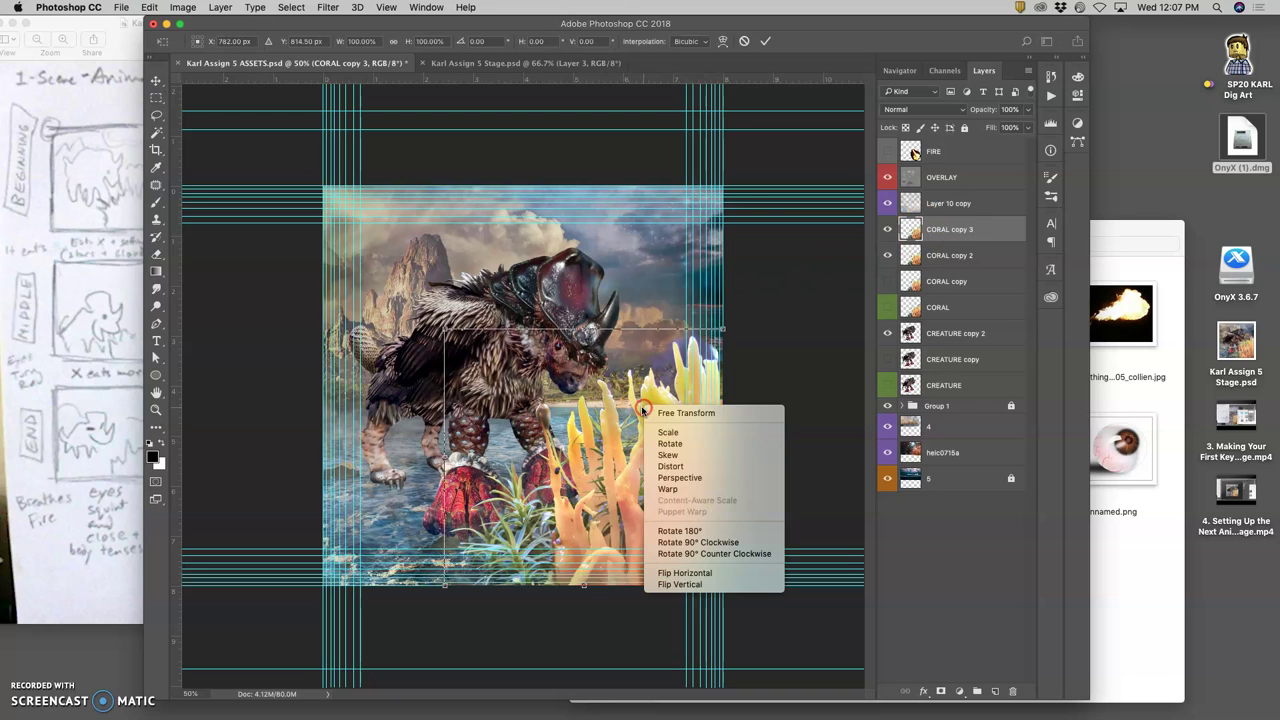
{"action": "left_click", "coordinate": [668, 489]}
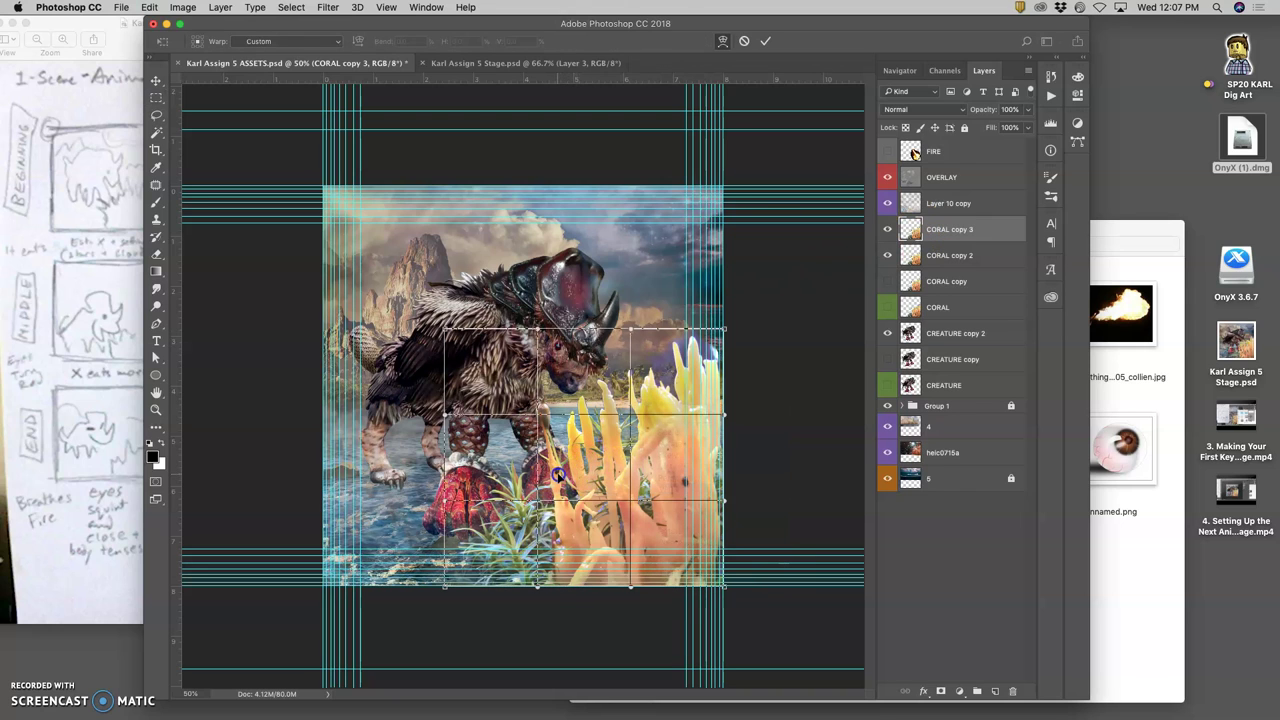
{"action": "left_click_drag", "start_coordinate": [663, 354], "coordinate": [661, 355]}
{"action": "key", "text": "Return"}
{"action": "left_click", "coordinate": [887, 255]}
Duplicate the CREATURE copy 2 layer and hide CREATURE copy 2
{"action": "left_click", "coordinate": [924, 339]}
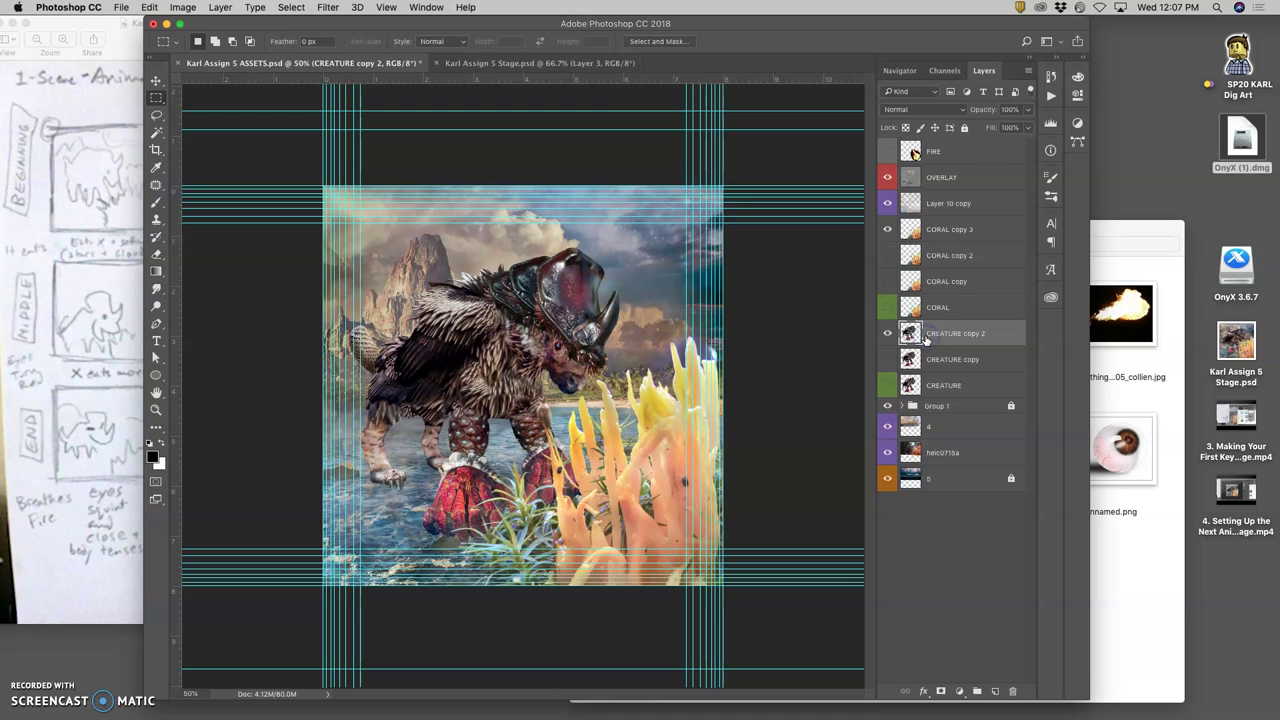
{"action": "key", "text": "ctrl+j"}
{"action": "left_click", "coordinate": [887, 359]}
{"action": "left_click", "coordinate": [600, 312]}
{"action": "key", "text": "ctrl+t"}
{"action": "left_click", "coordinate": [150, 7]}
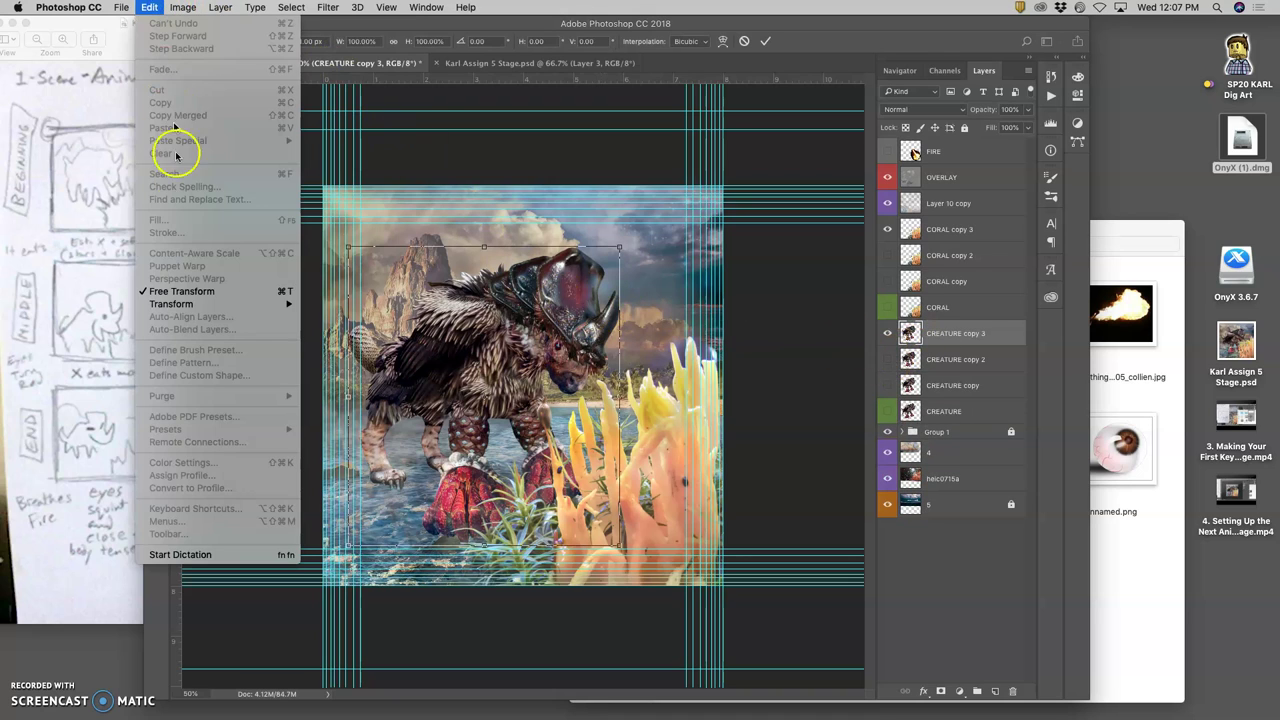
{"action": "mouse_move", "coordinate": [220, 7]}
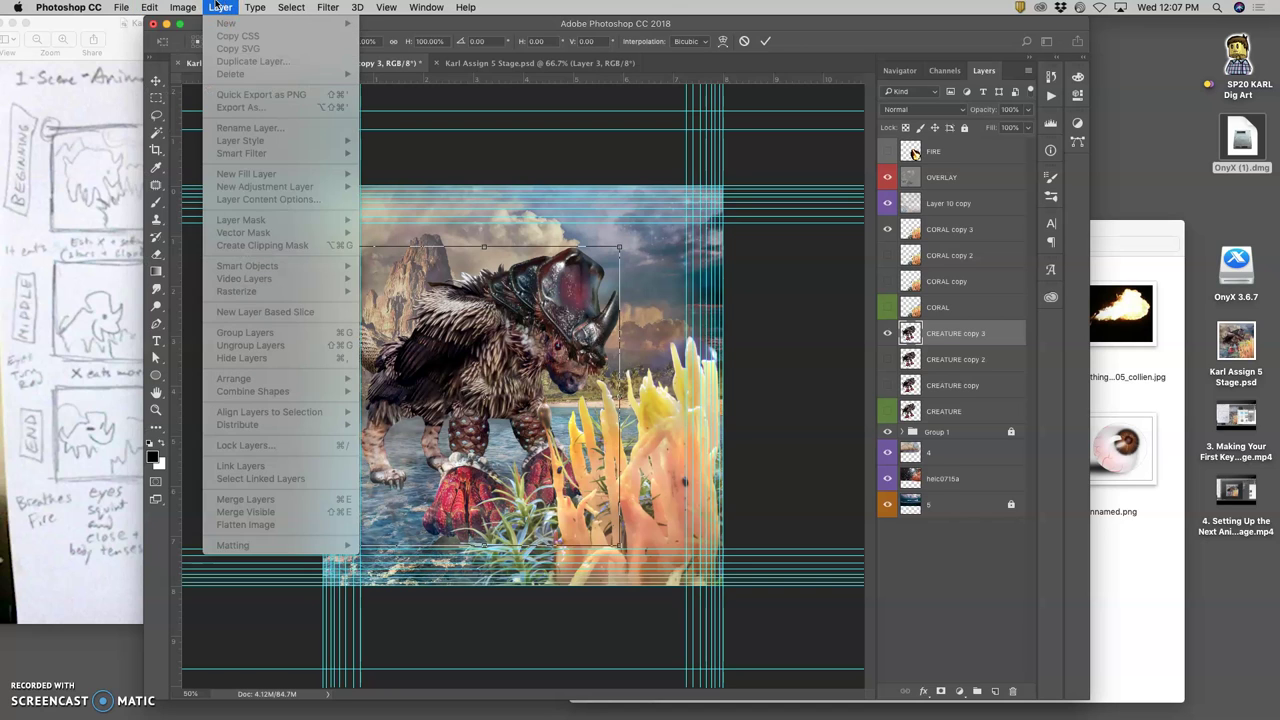
{"action": "mouse_move", "coordinate": [150, 7]}
{"action": "left_click", "coordinate": [567, 243]}
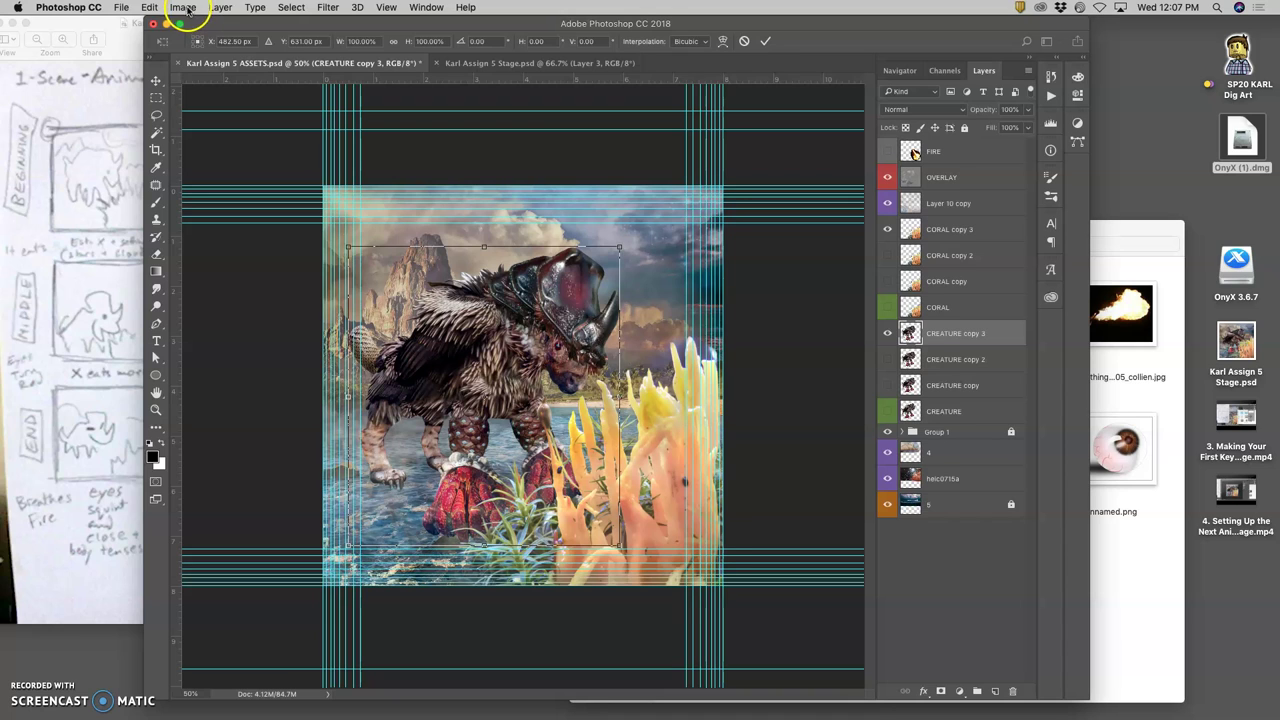
{"action": "left_click", "coordinate": [149, 7]}
{"action": "left_click", "coordinate": [149, 7]}
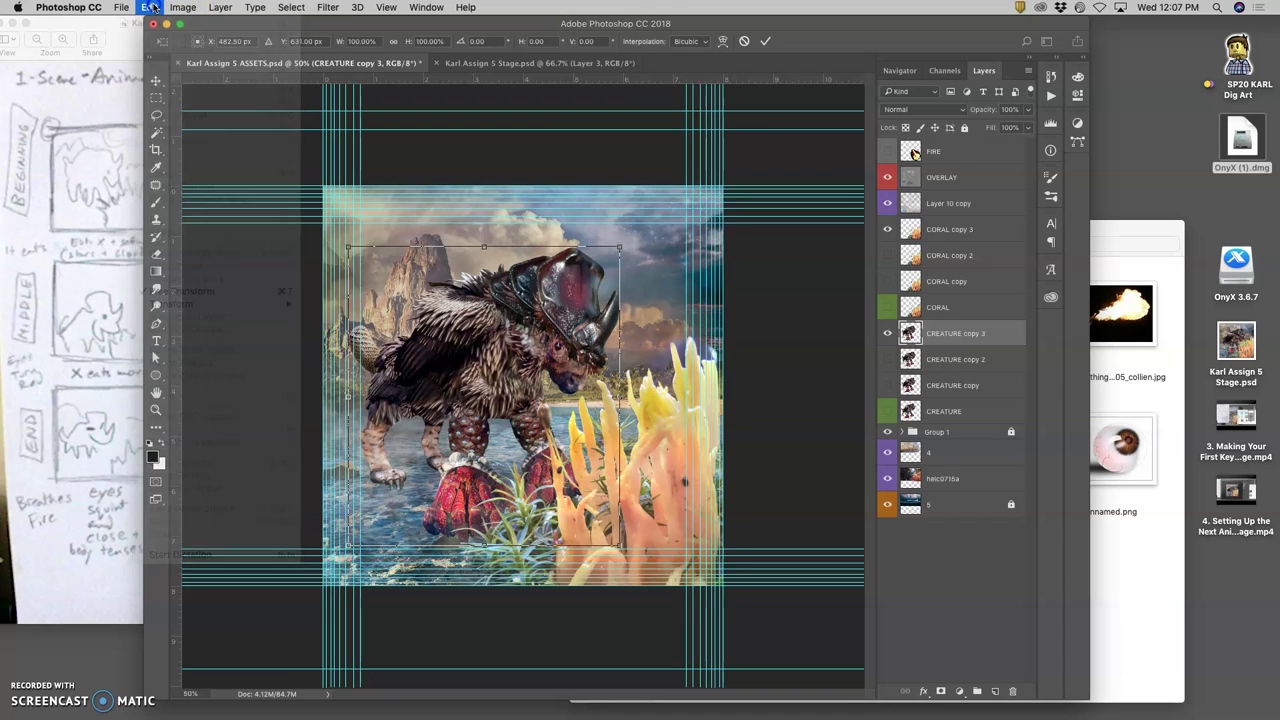
{"action": "key", "text": "Return"}
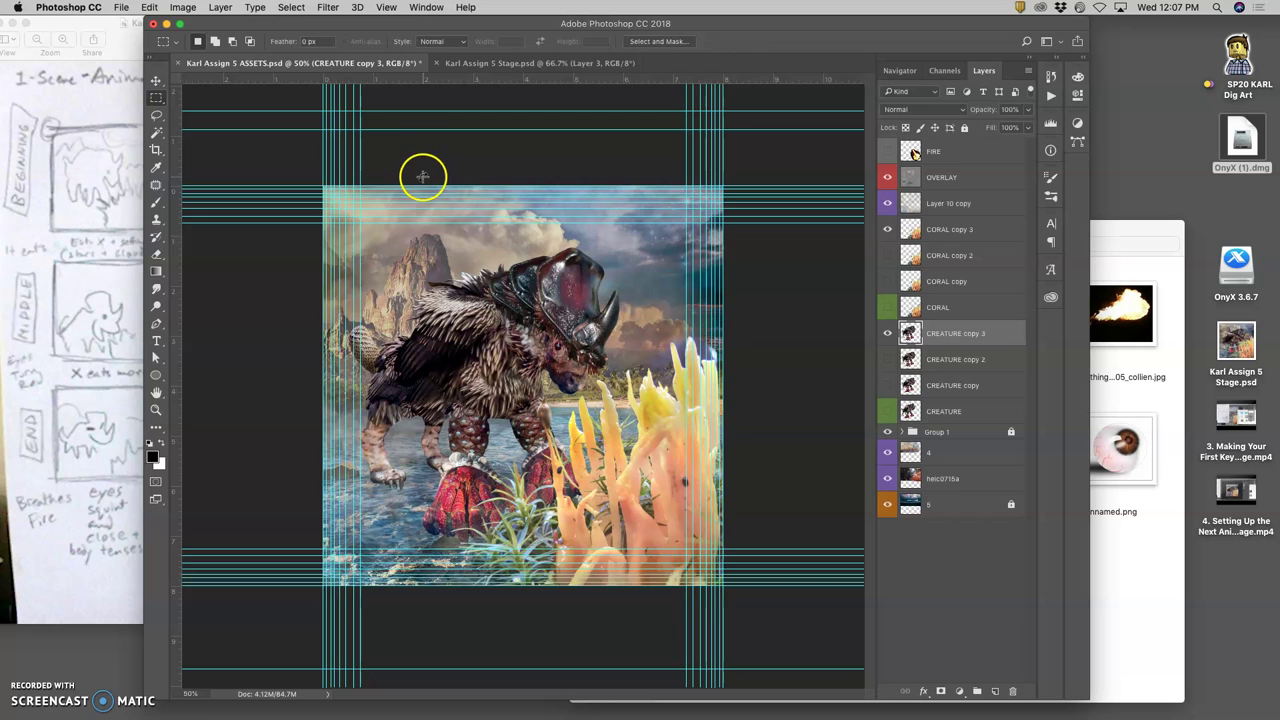
Start a Puppet Warp on CREATURE copy 3 and pin its muzzle, body, front claw and hind foot, consulting the storyboard sketch
{"action": "left_click", "coordinate": [147, 8]}
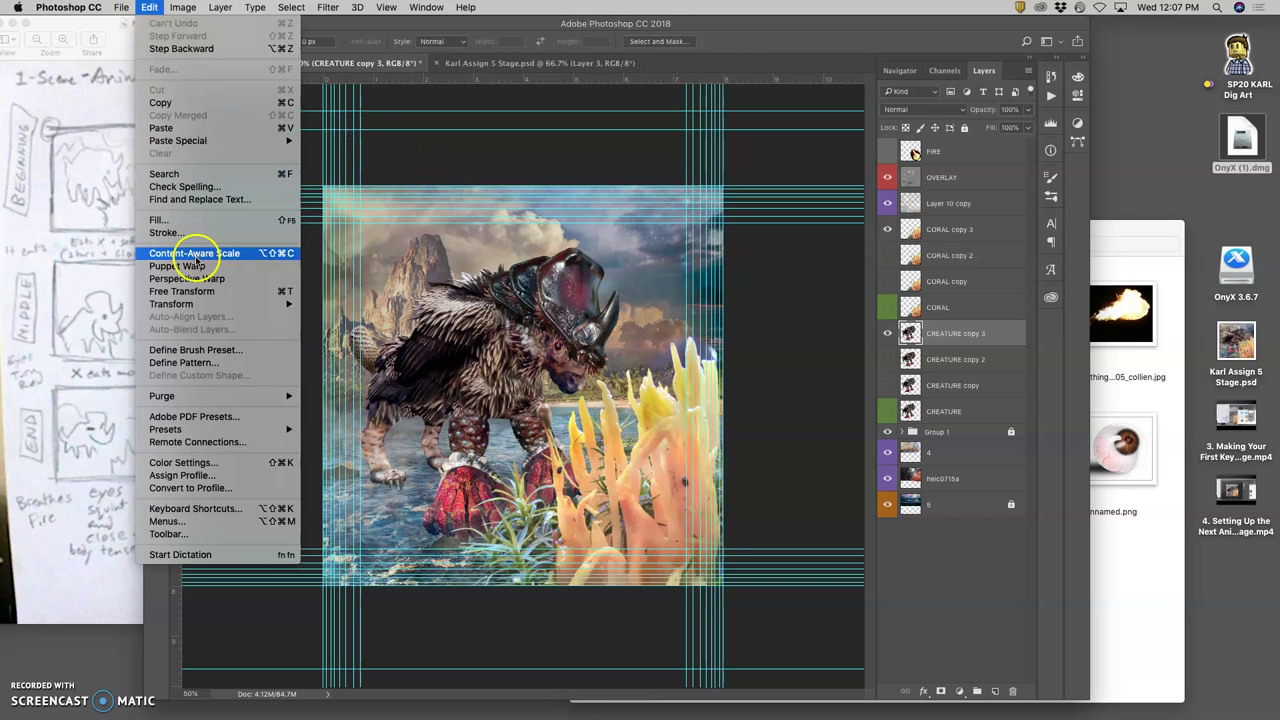
{"action": "left_click", "coordinate": [530, 352]}
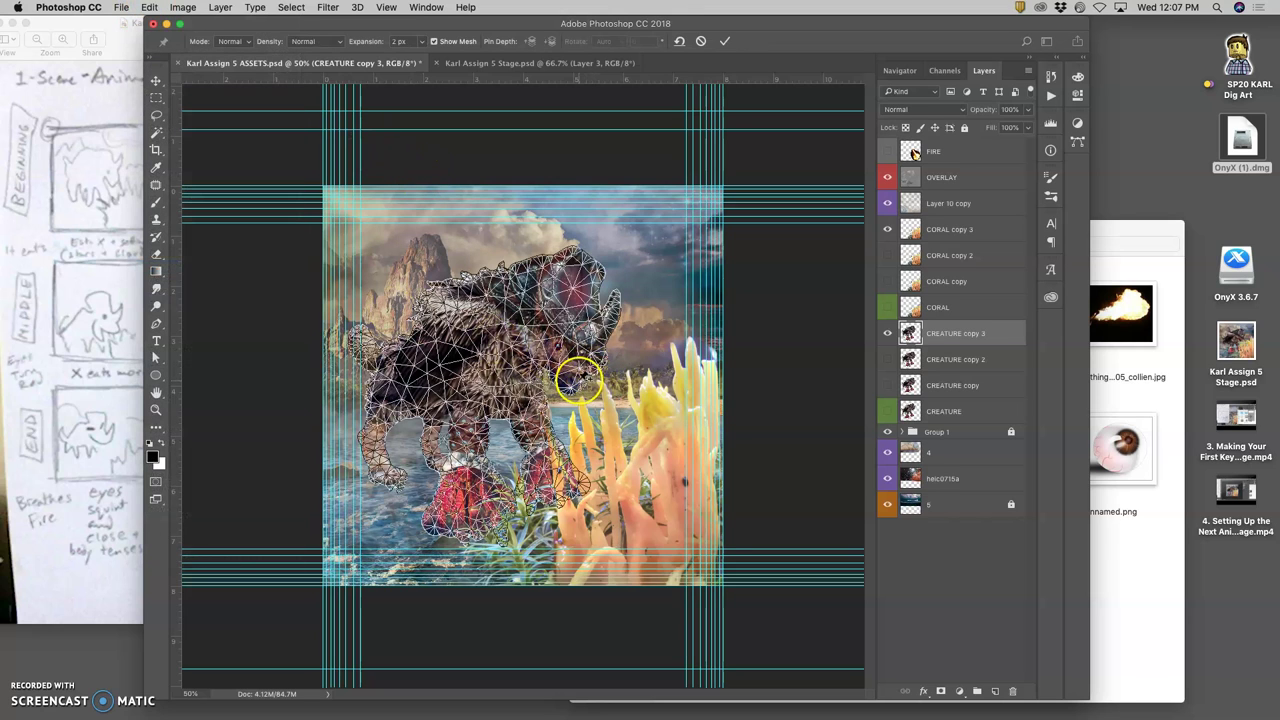
{"action": "left_click", "coordinate": [577, 381]}
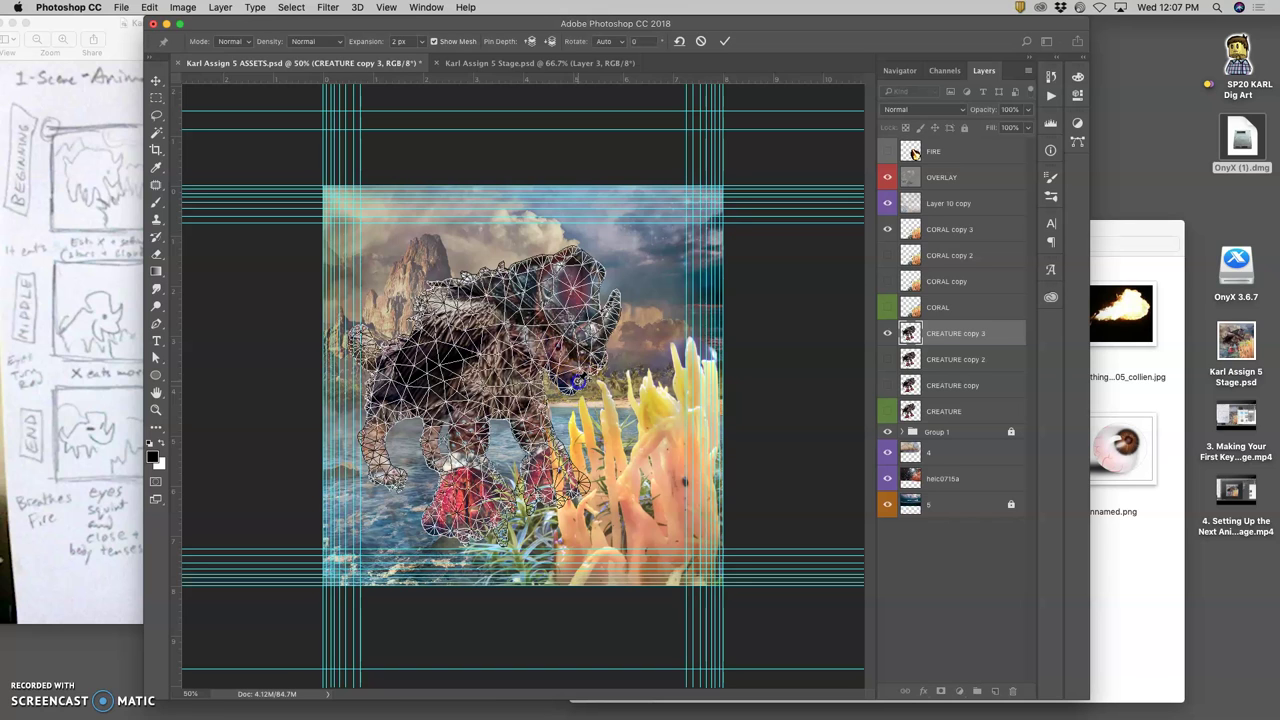
{"action": "left_click", "coordinate": [116, 268]}
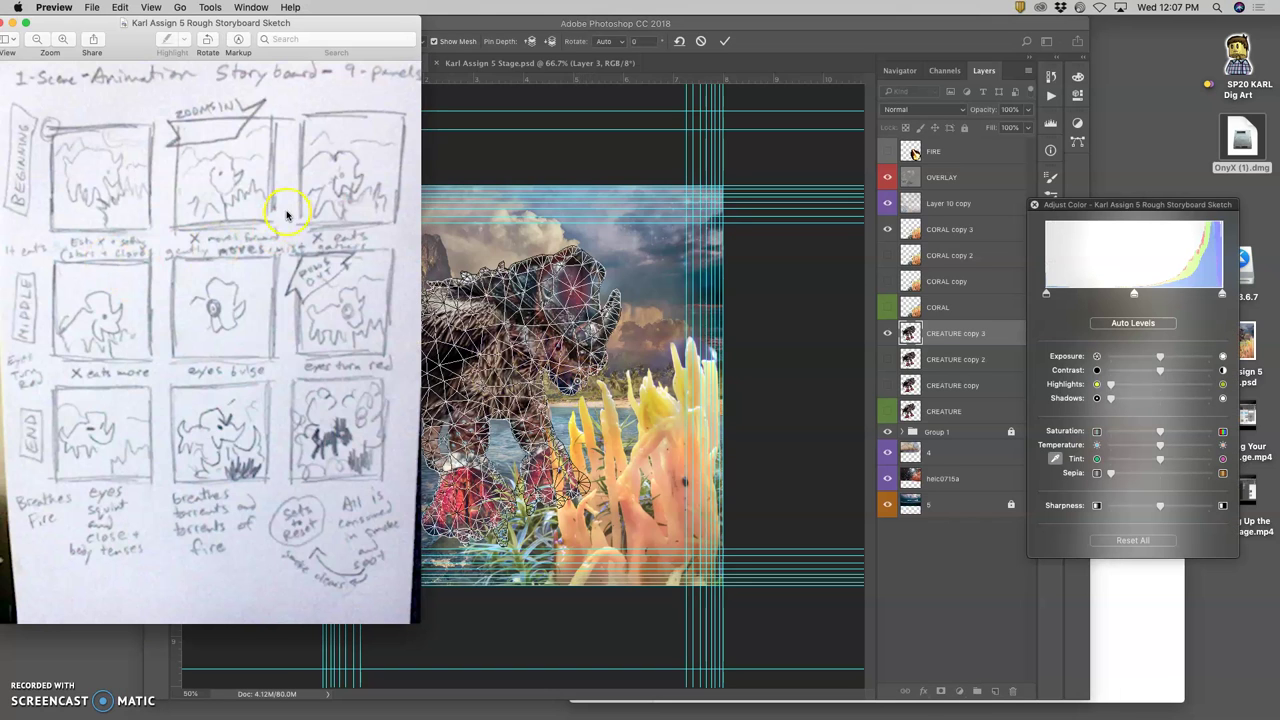
{"action": "left_click", "coordinate": [596, 358]}
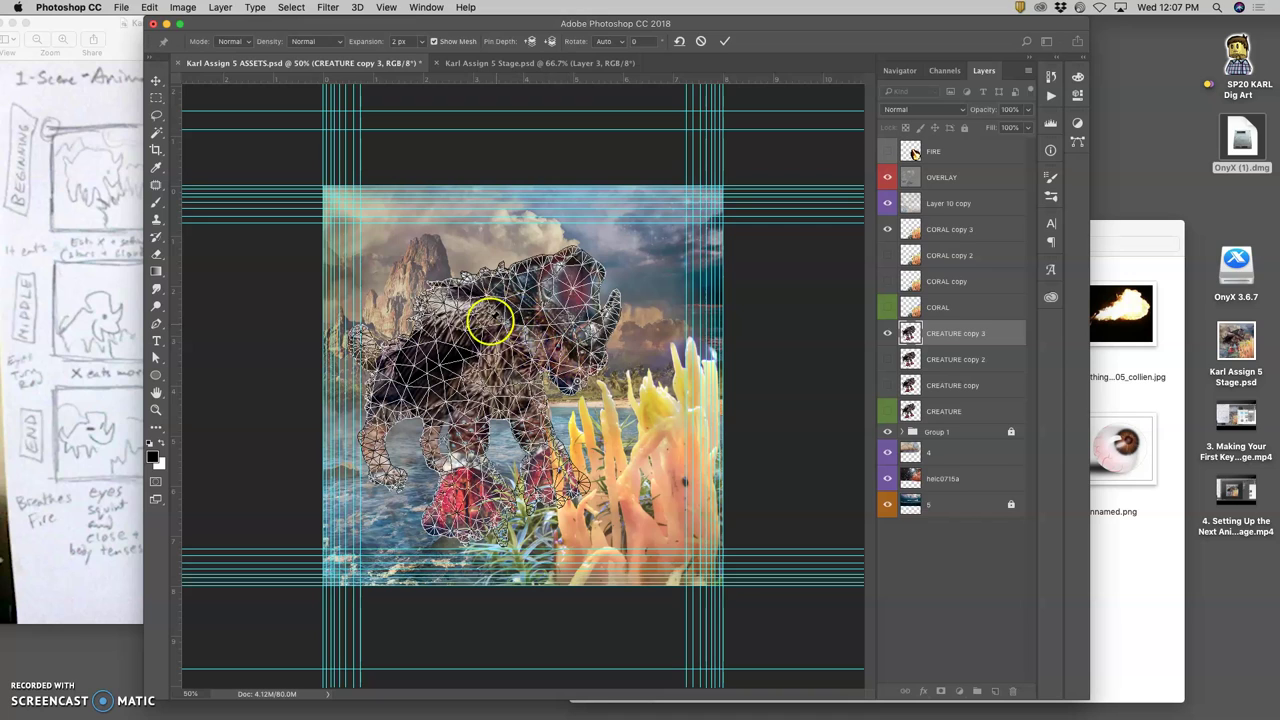
{"action": "left_click", "coordinate": [447, 411]}
{"action": "left_click_drag", "start_coordinate": [456, 507], "coordinate": [458, 528]}
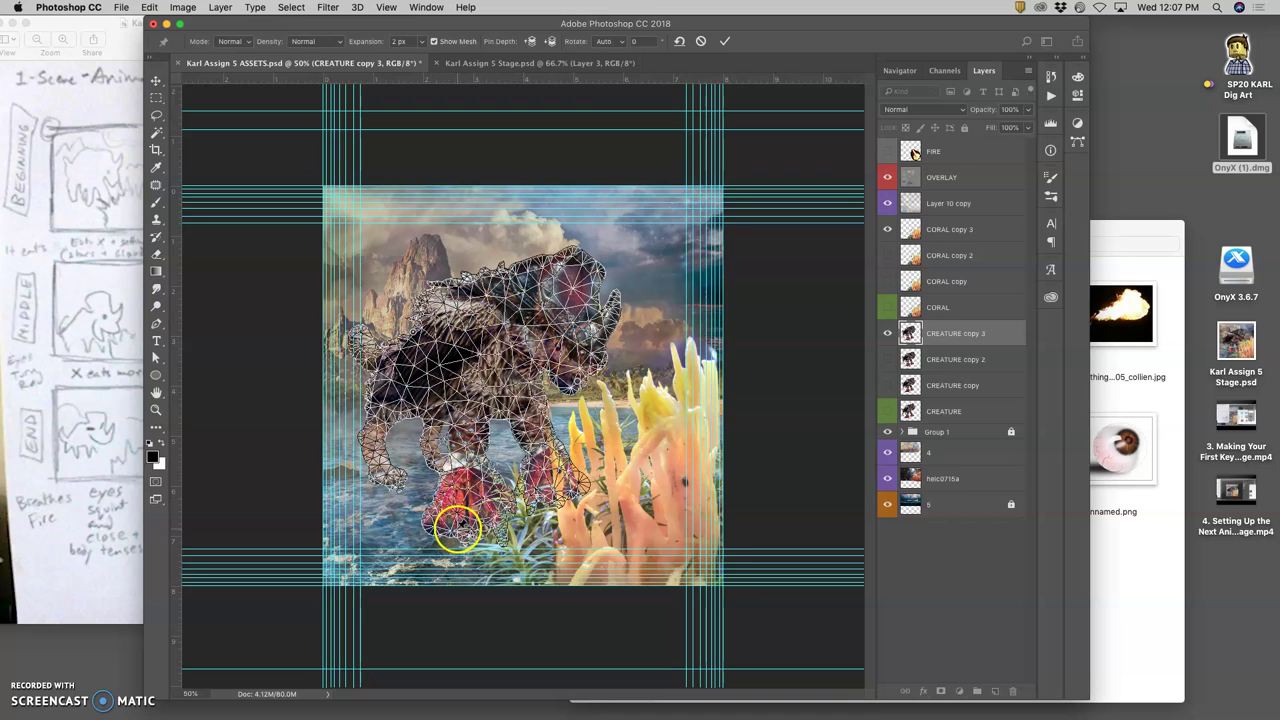
{"action": "left_click", "coordinate": [386, 481]}
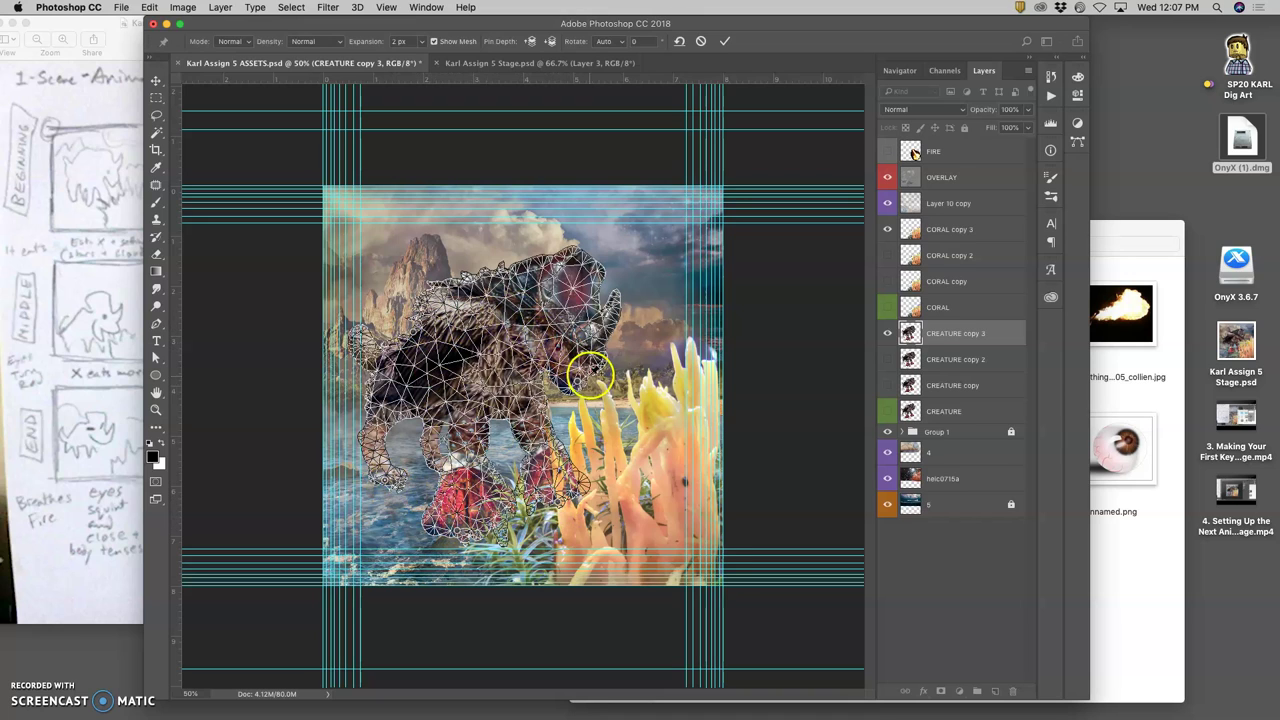
Pull the creature's muzzle slightly down toward the coral, apply the Puppet Warp, and compare the pose before and after
{"action": "left_click_drag", "start_coordinate": [590, 372], "coordinate": [606, 396]}
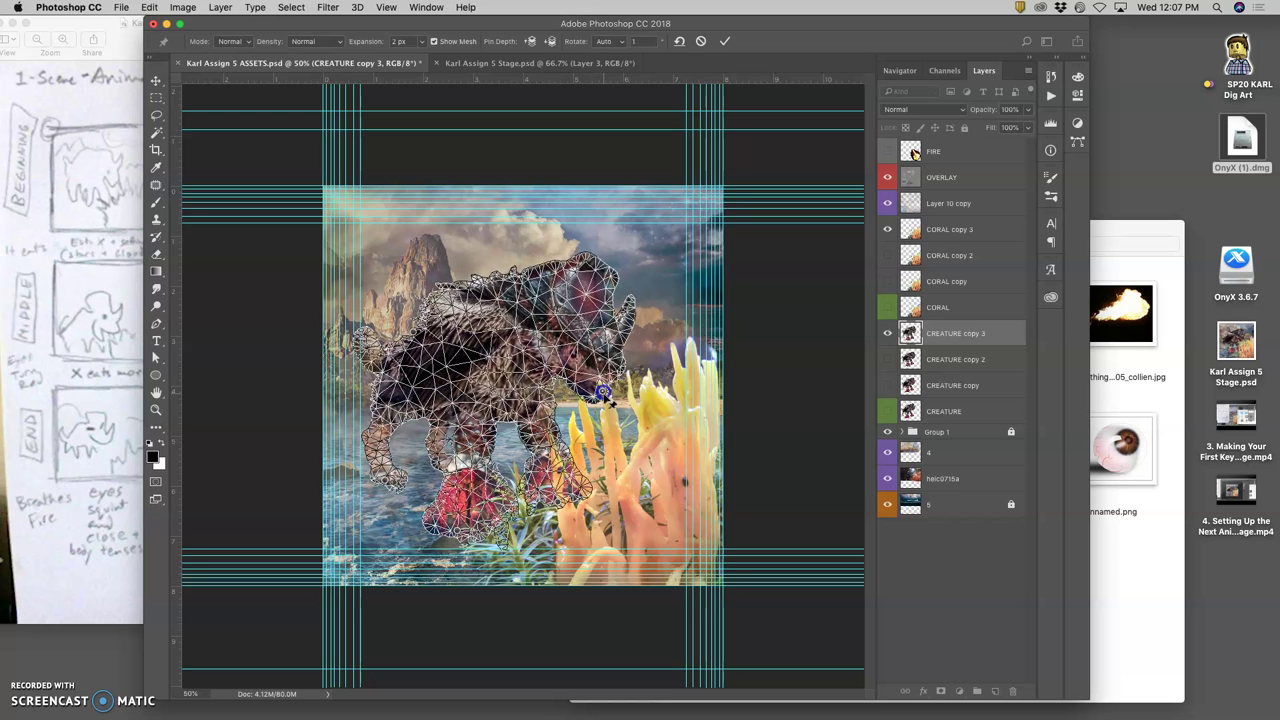
{"action": "key", "text": "Return"}
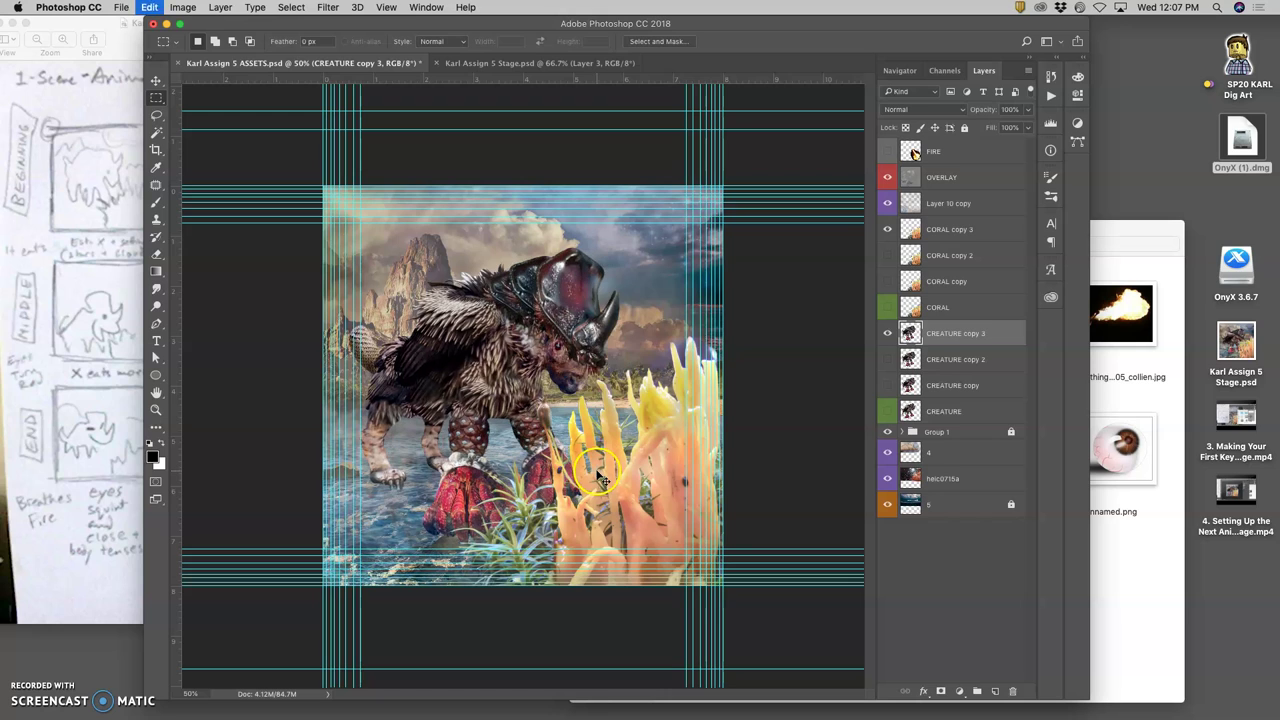
{"action": "key", "text": "super+z"}
{"action": "key", "text": "super+z"}
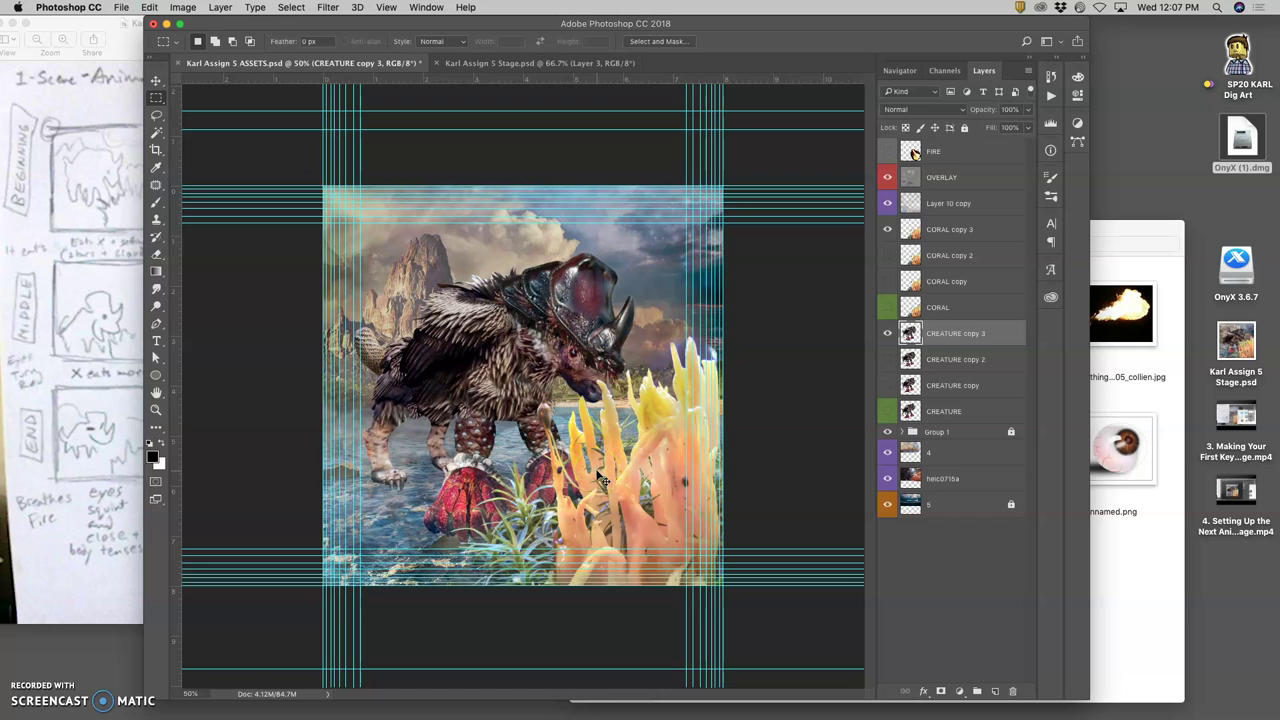
Compare the creature's pose before and after the warp, then lasso its lower jaw and copy the selection onto a new layer
{"action": "key", "text": "super+z"}
{"action": "key", "text": "super+z"}
{"action": "left_click", "coordinate": [604, 376]}
{"action": "scroll", "coordinate": [614, 380], "scroll_direction": "up", "scroll_amount": 4}
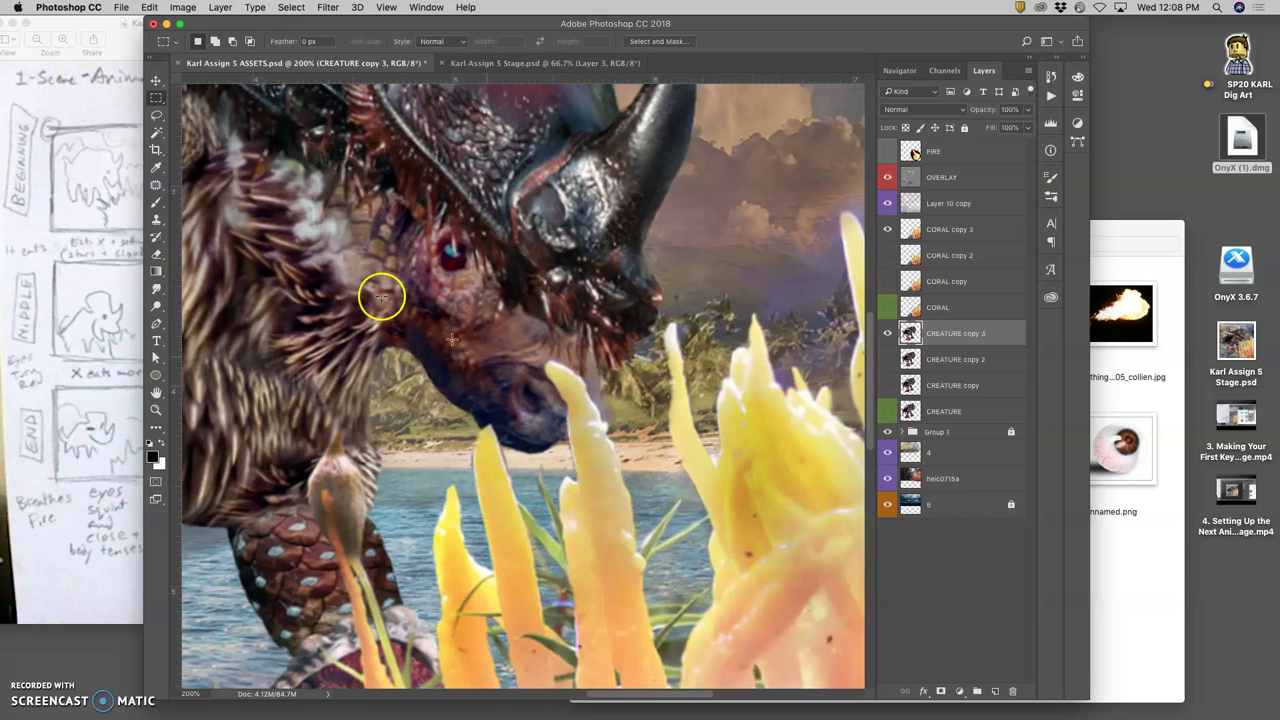
{"action": "left_click", "coordinate": [157, 115]}
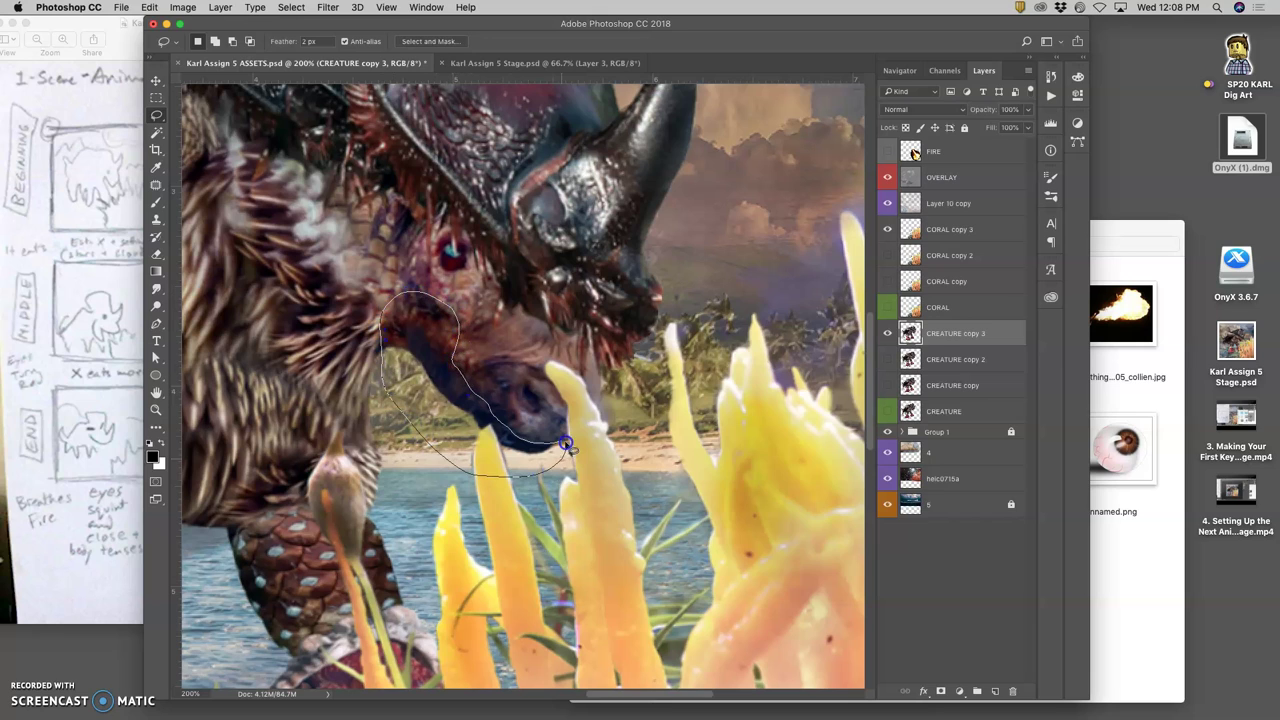
{"action": "key", "text": "super+j"}
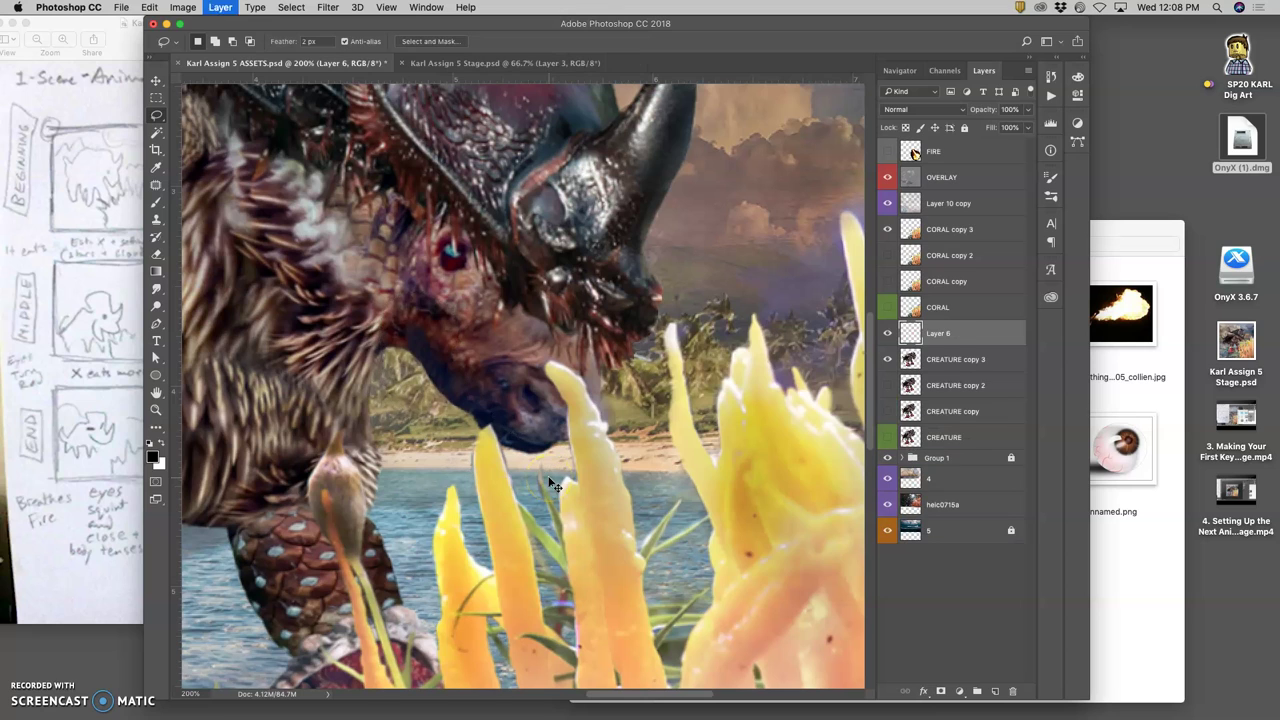
Rotate the copied jaw piece about 18.7° clockwise and shift it slightly down and left so the creature's mouth opens
{"action": "key", "text": "super+t"}
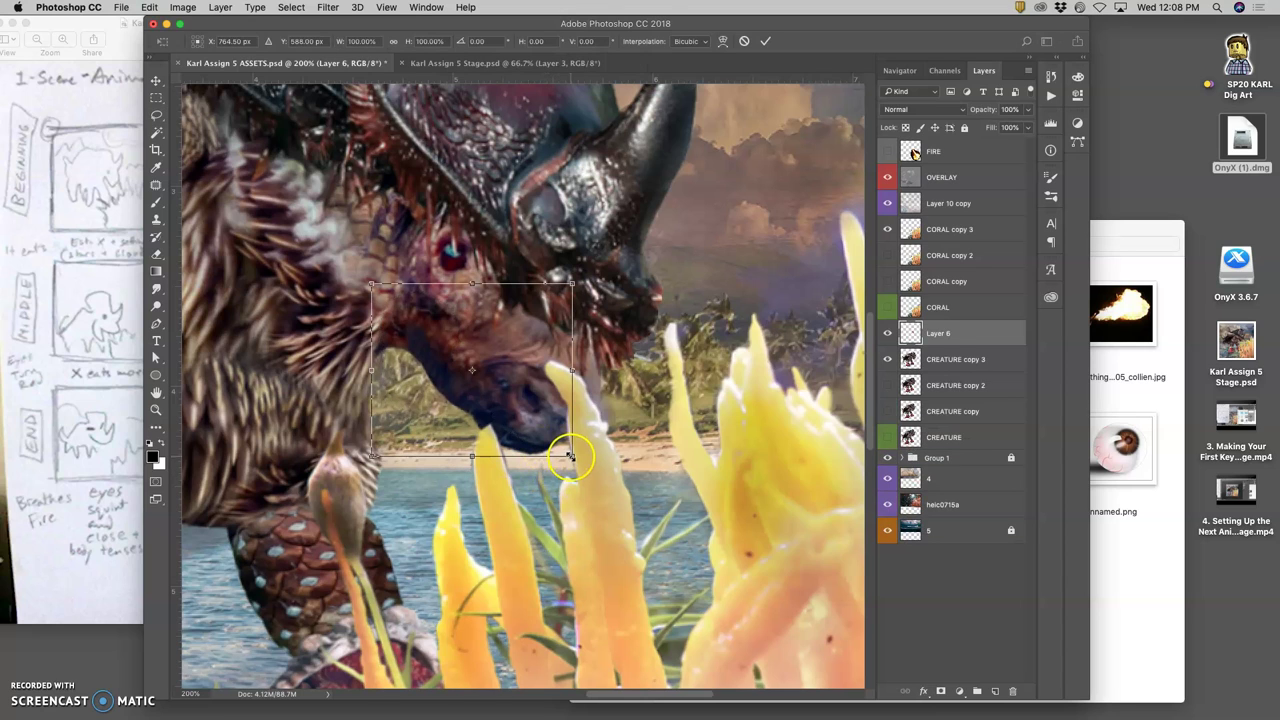
{"action": "left_click_drag", "start_coordinate": [583, 459], "coordinate": [563, 480]}
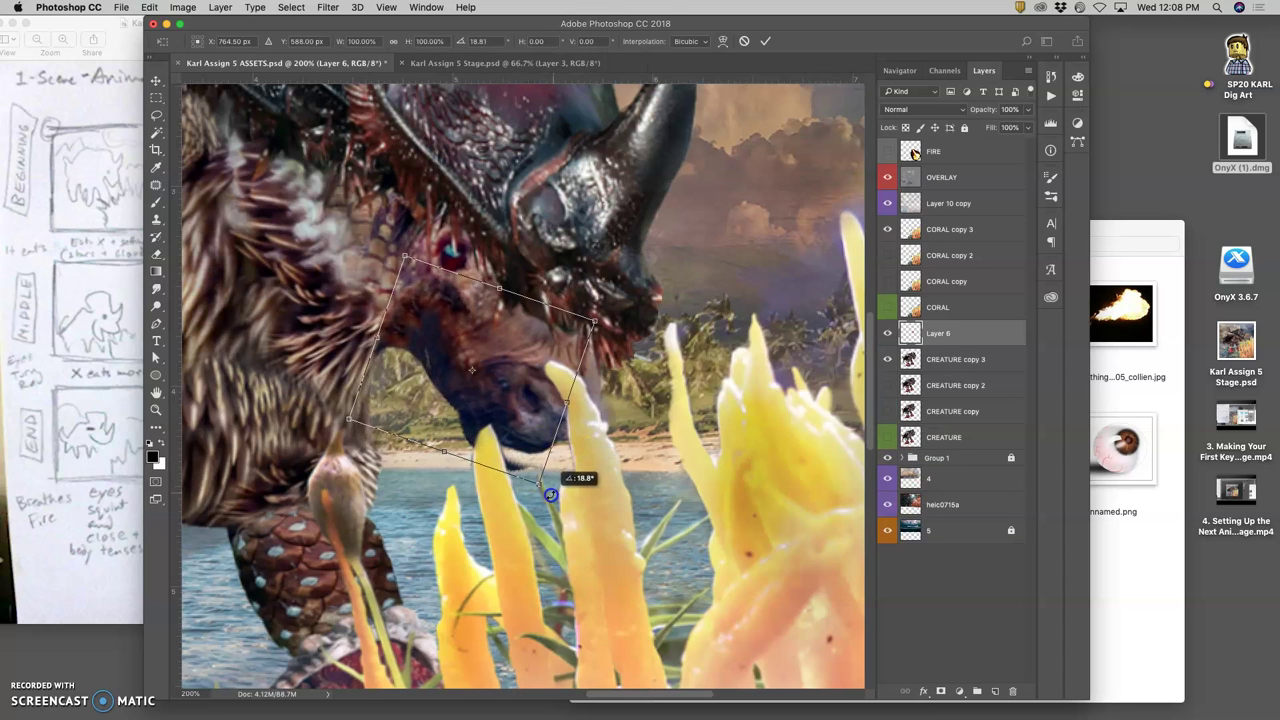
{"action": "left_click_drag", "start_coordinate": [443, 334], "coordinate": [432, 351]}
{"action": "left_click", "coordinate": [483, 387]}
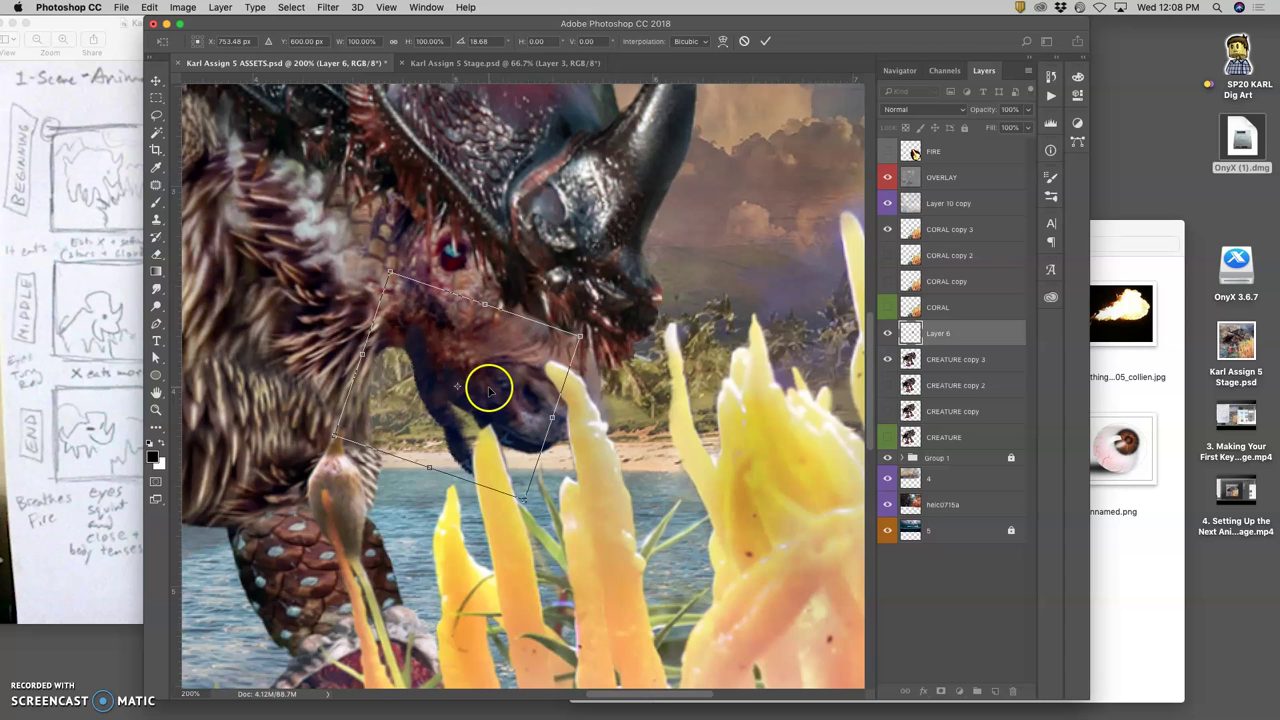
{"action": "key", "text": "super+plus"}
{"action": "key", "text": "super+plus"}
{"action": "key", "text": "Return"}
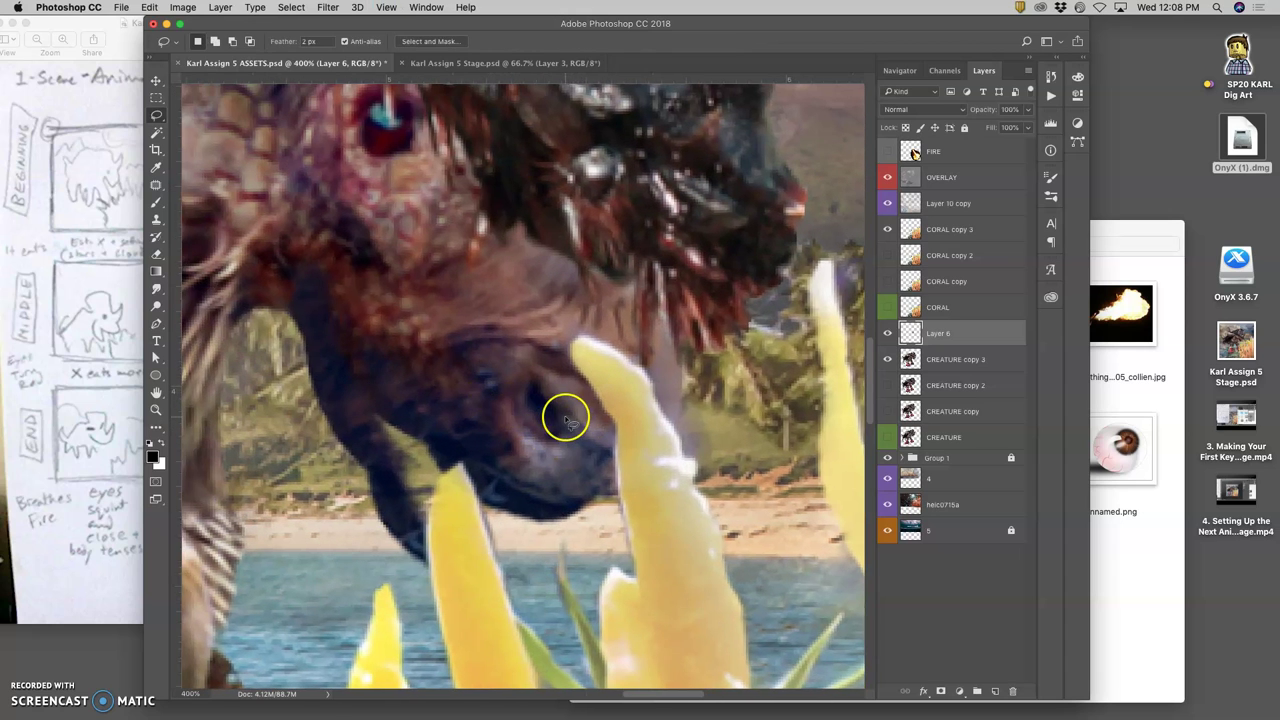
Hide CORAL copy 3 and rename the jaw layer as mouth
{"action": "key", "text": "super+minus"}
{"action": "key", "text": "super+minus"}
{"action": "key", "text": "super+minus"}
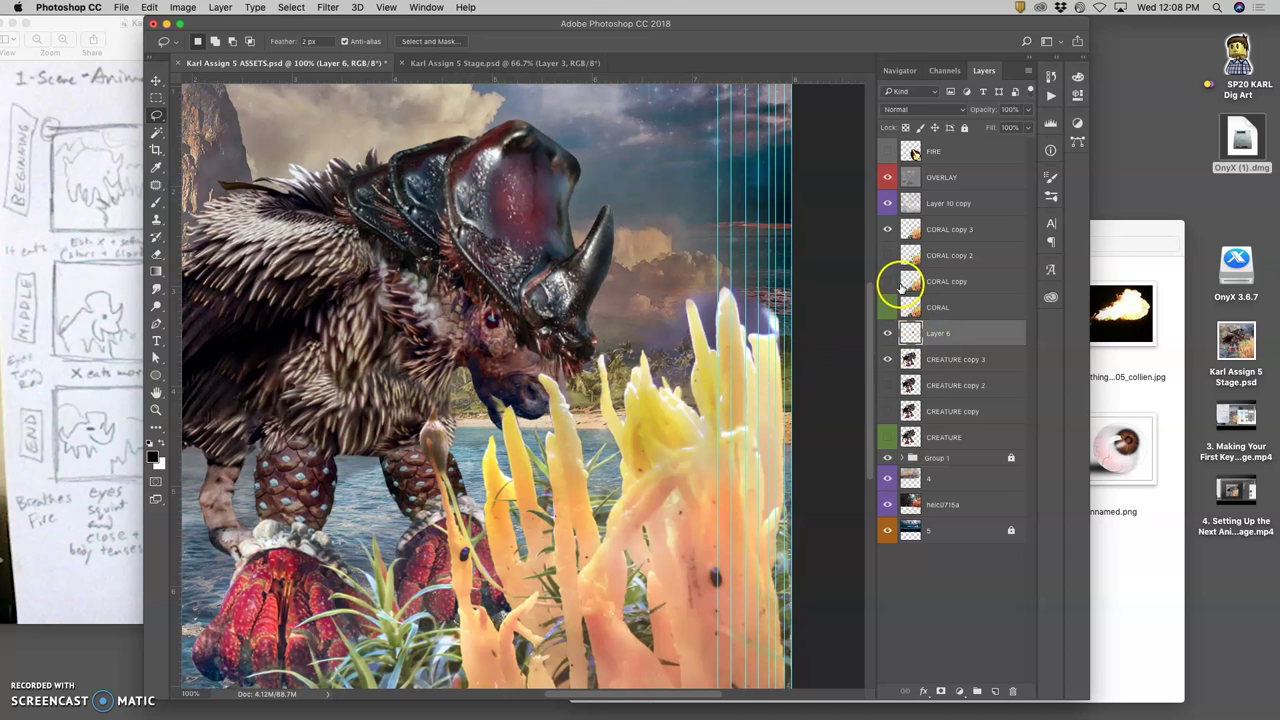
{"action": "left_click", "coordinate": [887, 229]}
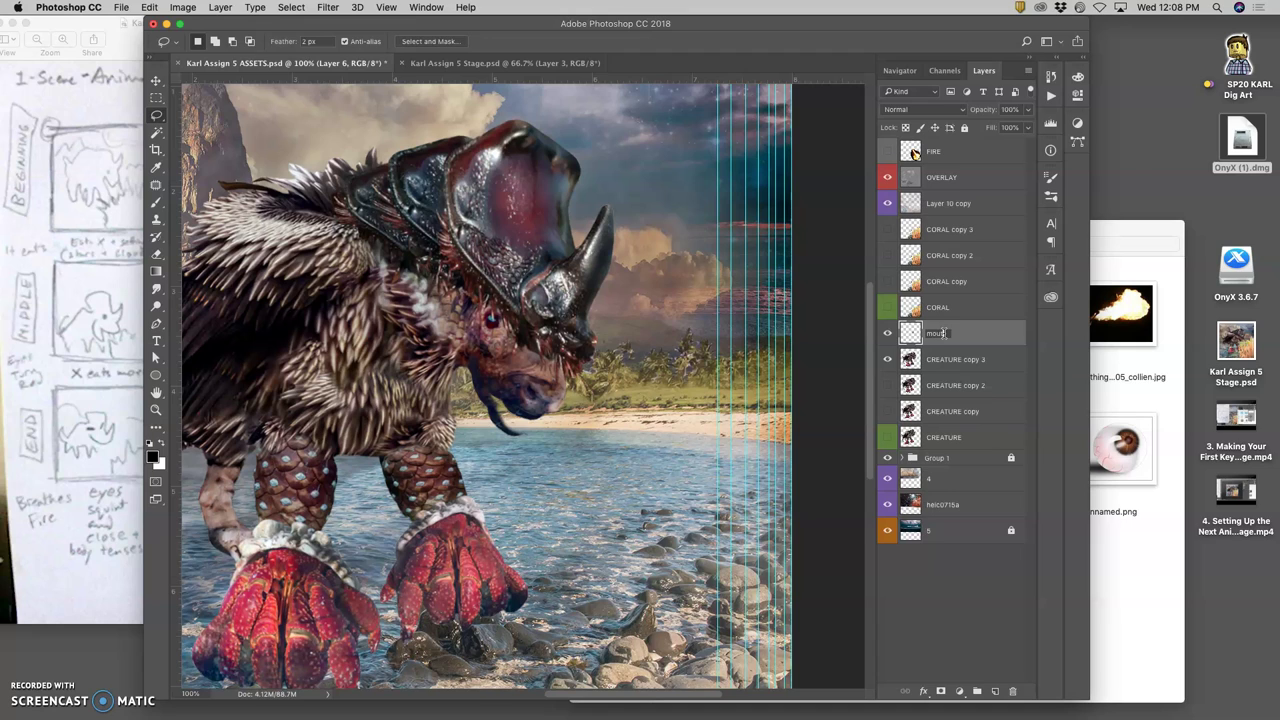
{"action": "key", "text": "Return"}
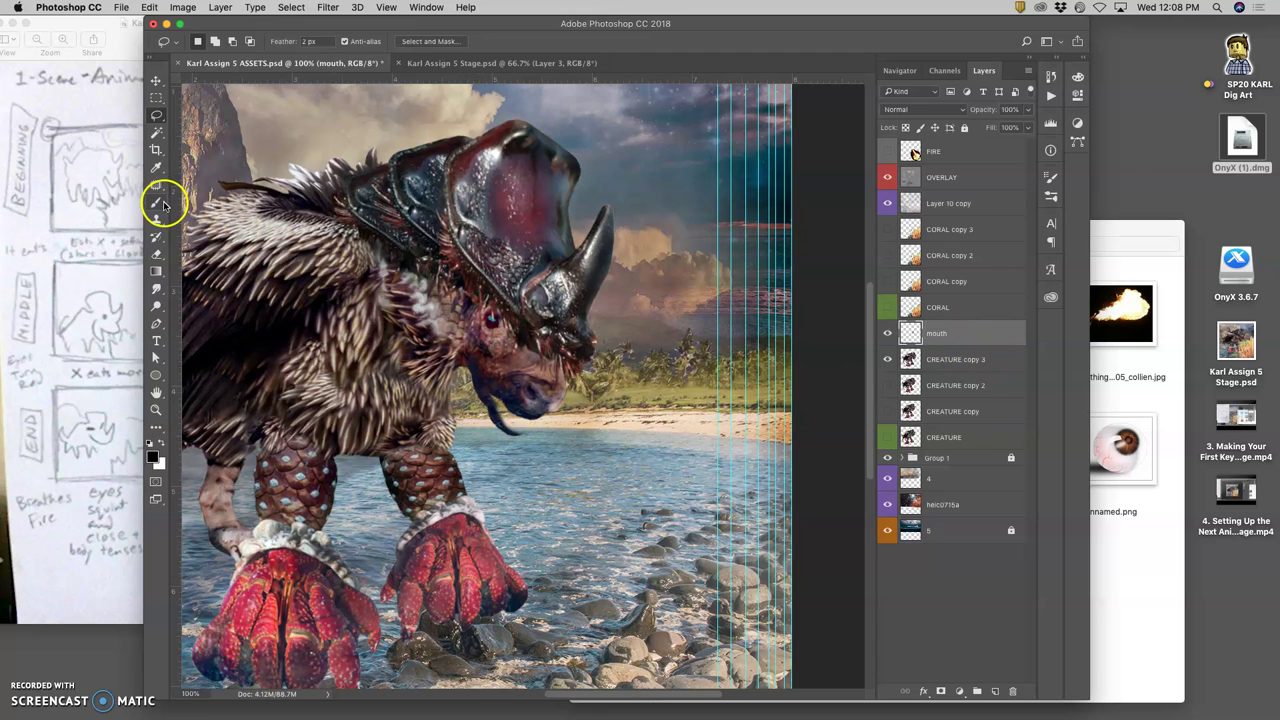
Brush a dark lower lip on the mouth layer, extending the jaw tip upward to the underside of the muzzle
{"action": "key", "text": "super+0"}
{"action": "key", "text": "super+equal"}
{"action": "key", "text": "super+equal"}
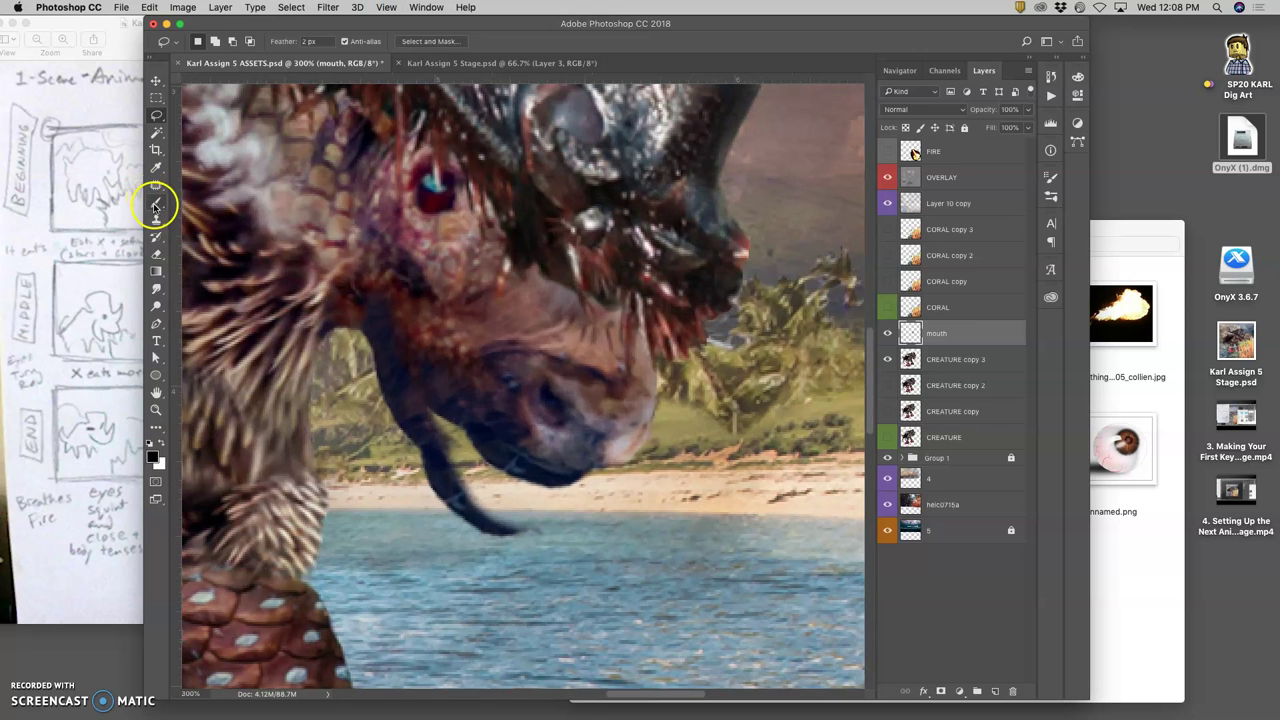
{"action": "left_click", "coordinate": [158, 201]}
{"action": "mouse_move", "coordinate": [402, 425]}
{"action": "left_mouse_down"}
{"action": "mouse_move", "coordinate": [506, 514]}
{"action": "mouse_move", "coordinate": [500, 526]}
{"action": "left_mouse_up"}
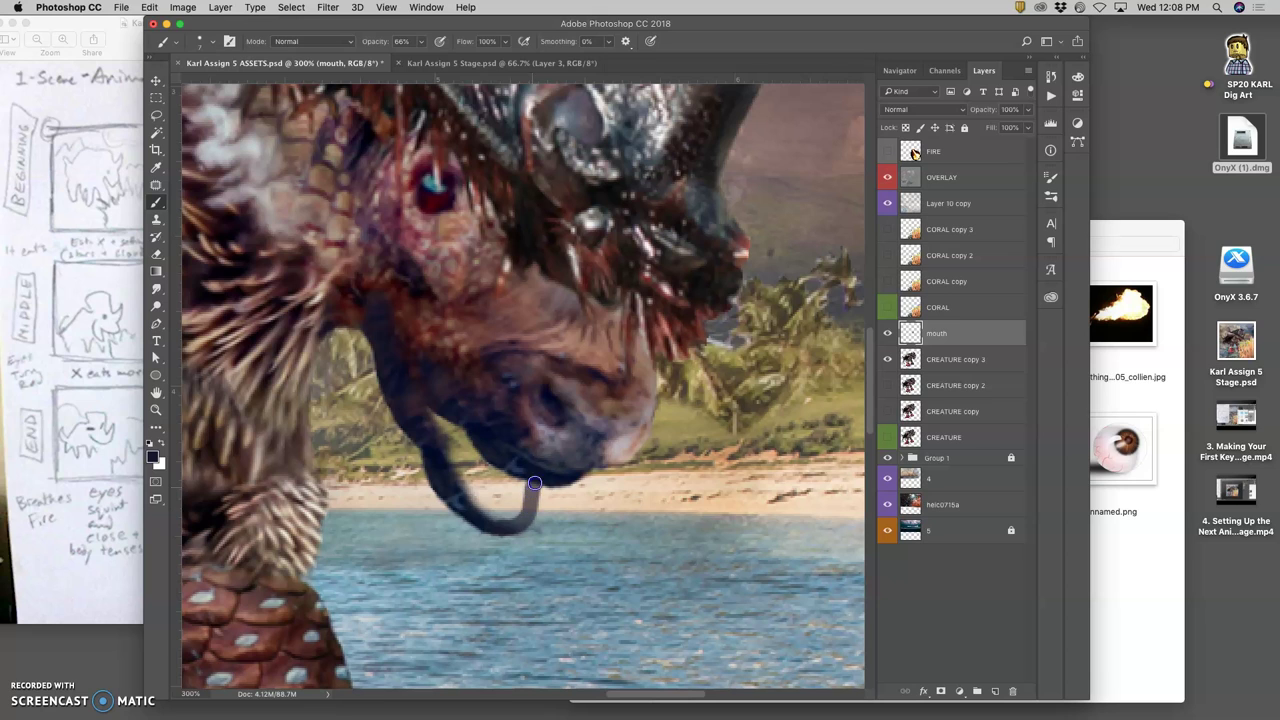
{"action": "left_click", "coordinate": [427, 416]}
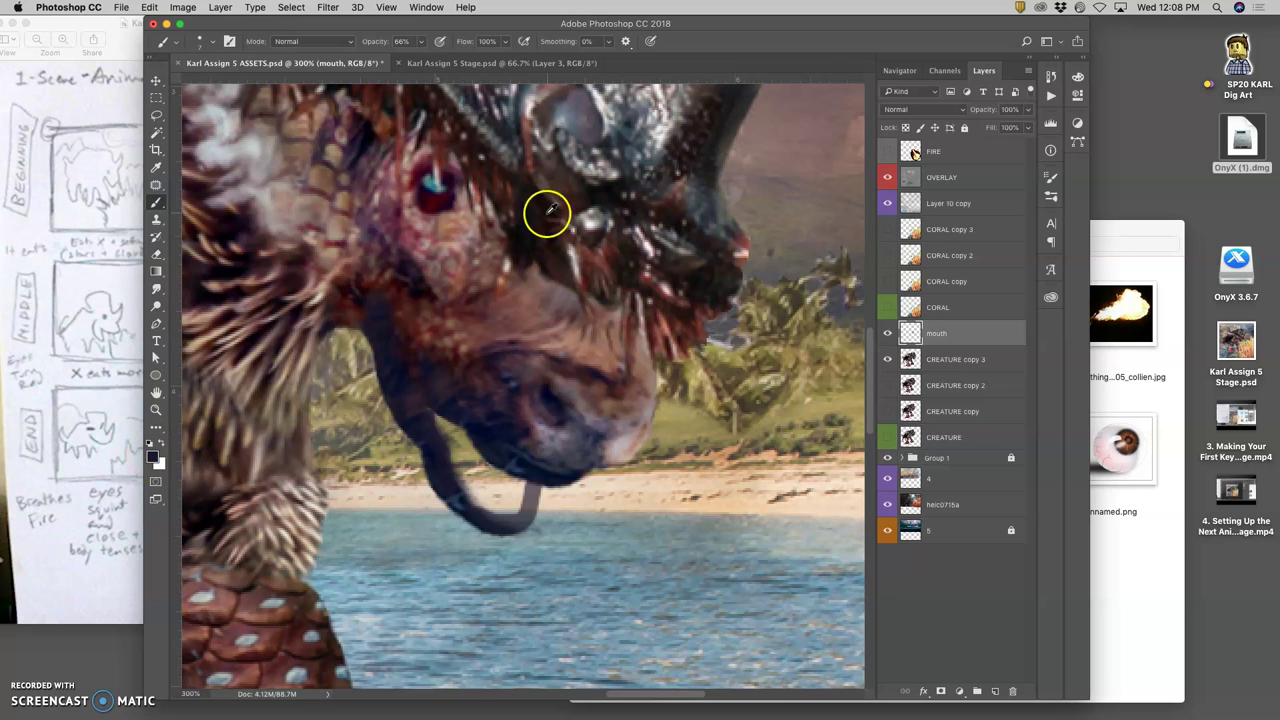
Sample a reddish pink from the skin near the creature's eye and paint the inside of the open mouth with it
{"action": "left_click", "coordinate": [448, 234], "text": "alt"}
{"action": "left_click_drag", "start_coordinate": [500, 420], "coordinate": [461, 444]}
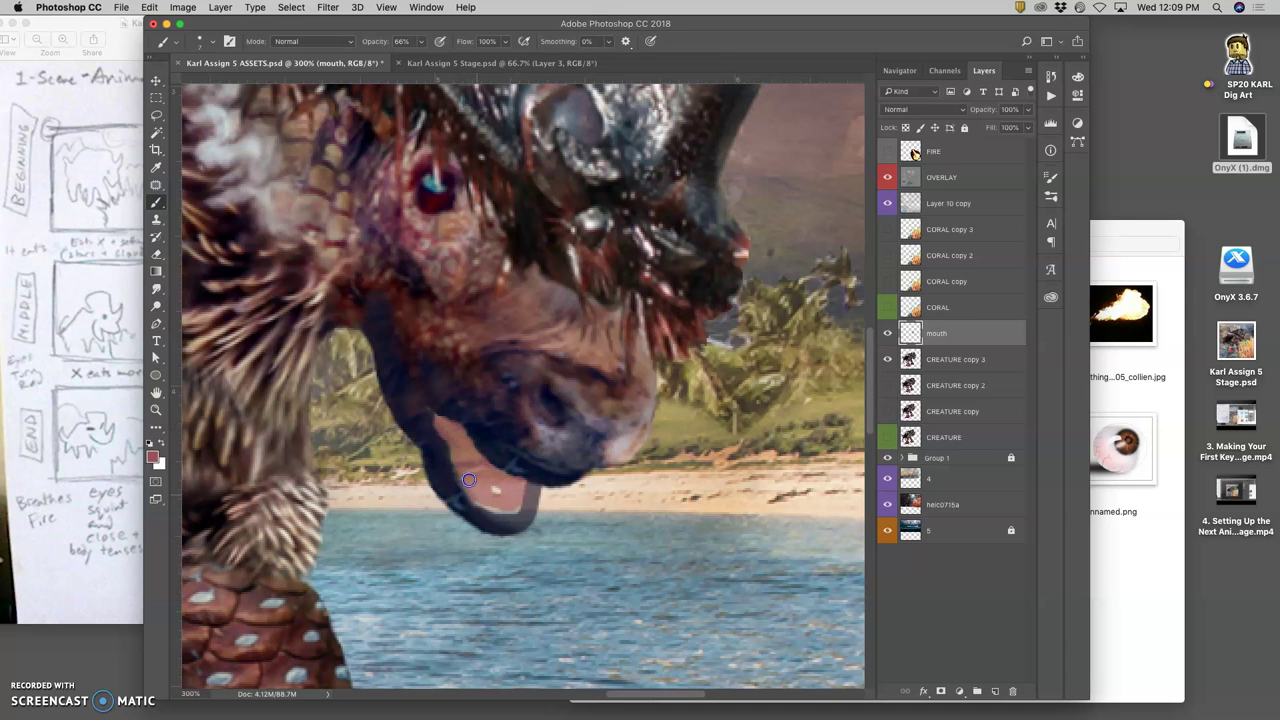
{"action": "left_click_drag", "start_coordinate": [543, 412], "coordinate": [444, 428]}
Sample light tones from the horn highlights and dab a row of small teeth along the lower jaw, undoing the last stroke
{"action": "left_click", "coordinate": [591, 222], "text": "alt"}
{"action": "left_click_drag", "start_coordinate": [466, 471], "coordinate": [458, 471]}
{"action": "left_click", "coordinate": [607, 143], "text": "alt"}
{"action": "left_click_drag", "start_coordinate": [451, 463], "coordinate": [450, 457]}
{"action": "key", "text": "super+z"}
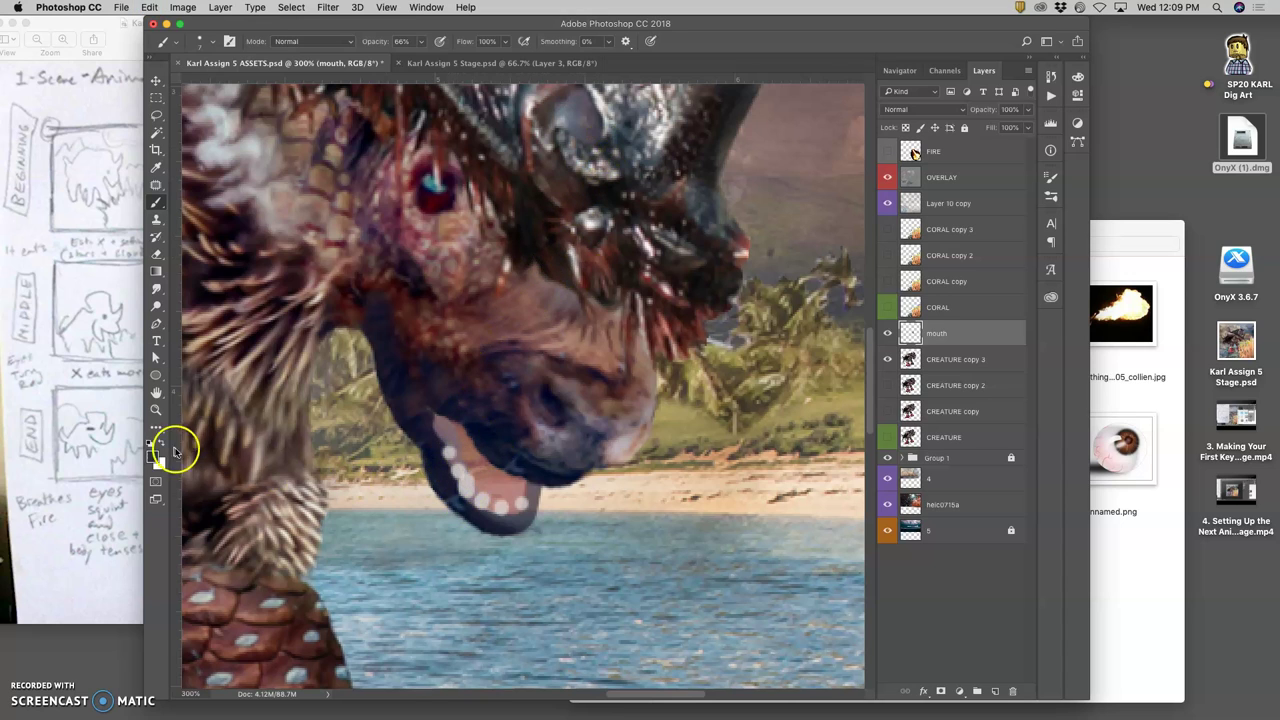
Switch to the Burn tool with a much smaller soft brush and try darkening the teeth in the Shadows range
{"action": "left_click", "coordinate": [163, 291]}
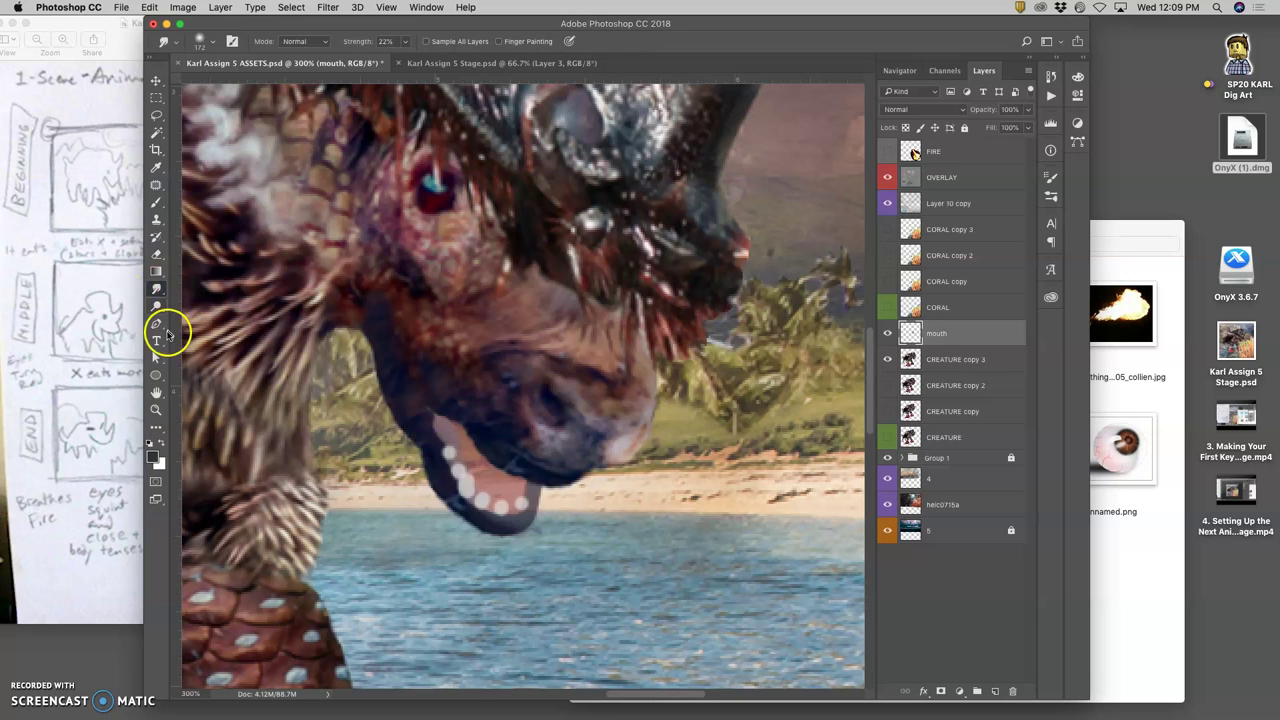
{"action": "left_click", "coordinate": [157, 306]}
{"action": "left_click_drag", "start_coordinate": [157, 306], "coordinate": [195, 321]}
{"action": "left_click", "coordinate": [212, 44]}
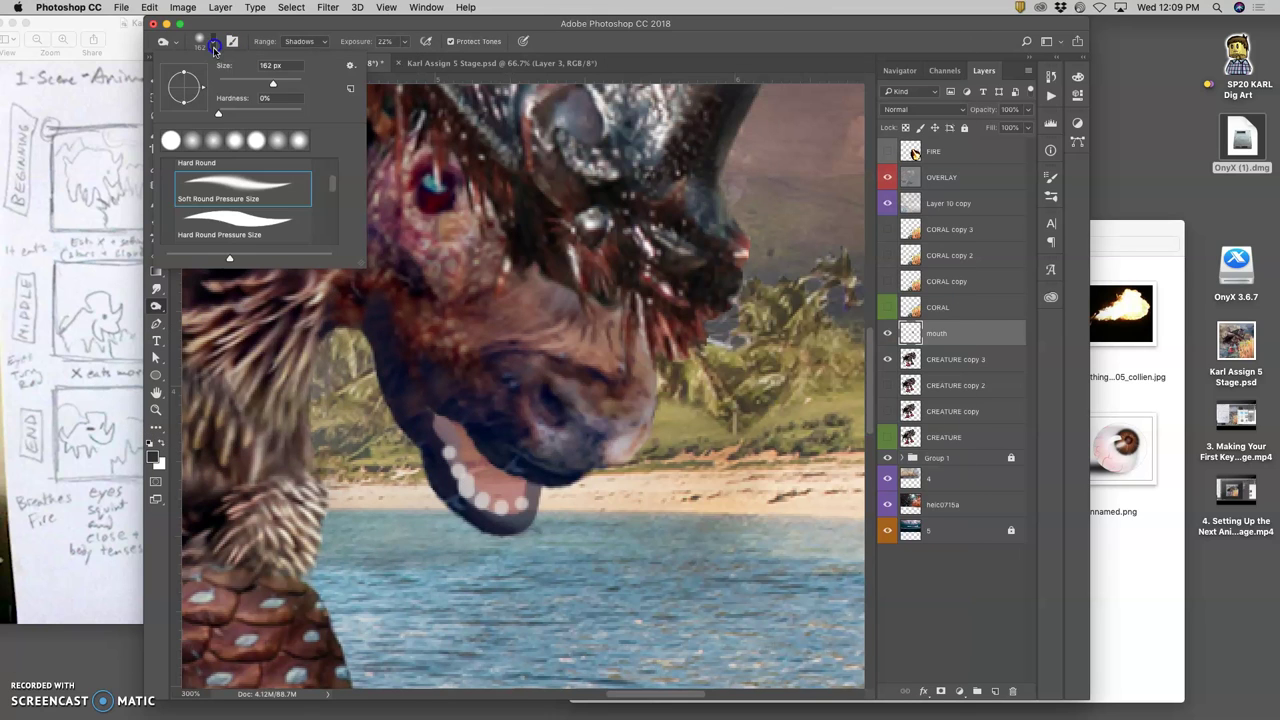
{"action": "left_click_drag", "start_coordinate": [273, 83], "coordinate": [224, 84]}
{"action": "left_click", "coordinate": [449, 455]}
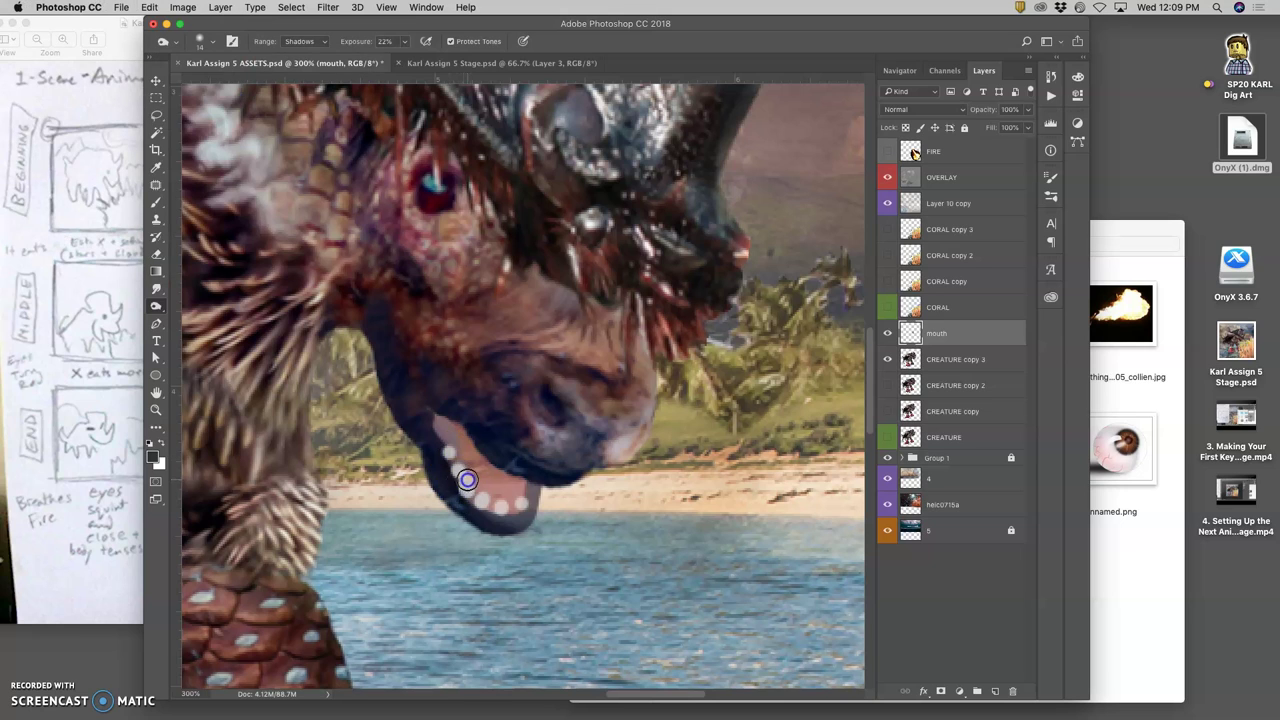
Set the Burn tool's range to Midtones and darken the teeth, the mouth interior and the jaw edge
{"action": "left_click", "coordinate": [310, 41]}
{"action": "left_click", "coordinate": [300, 54]}
{"action": "left_click", "coordinate": [468, 484]}
{"action": "left_click", "coordinate": [465, 481]}
{"action": "mouse_move", "coordinate": [482, 514]}
{"action": "left_mouse_down"}
{"action": "mouse_move", "coordinate": [474, 503]}
{"action": "mouse_move", "coordinate": [524, 510]}
{"action": "left_mouse_up"}
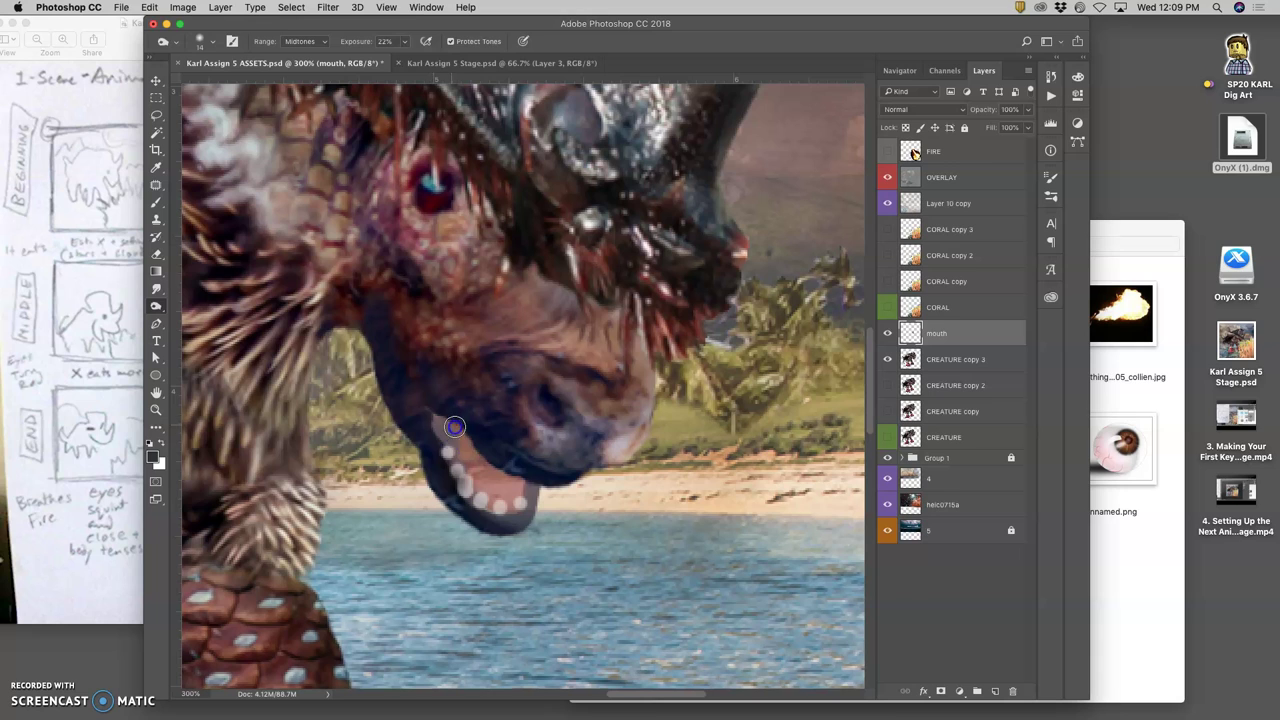
{"action": "left_click", "coordinate": [491, 454]}
{"action": "left_click", "coordinate": [515, 507]}
{"action": "left_click_drag", "start_coordinate": [515, 507], "coordinate": [420, 451]}
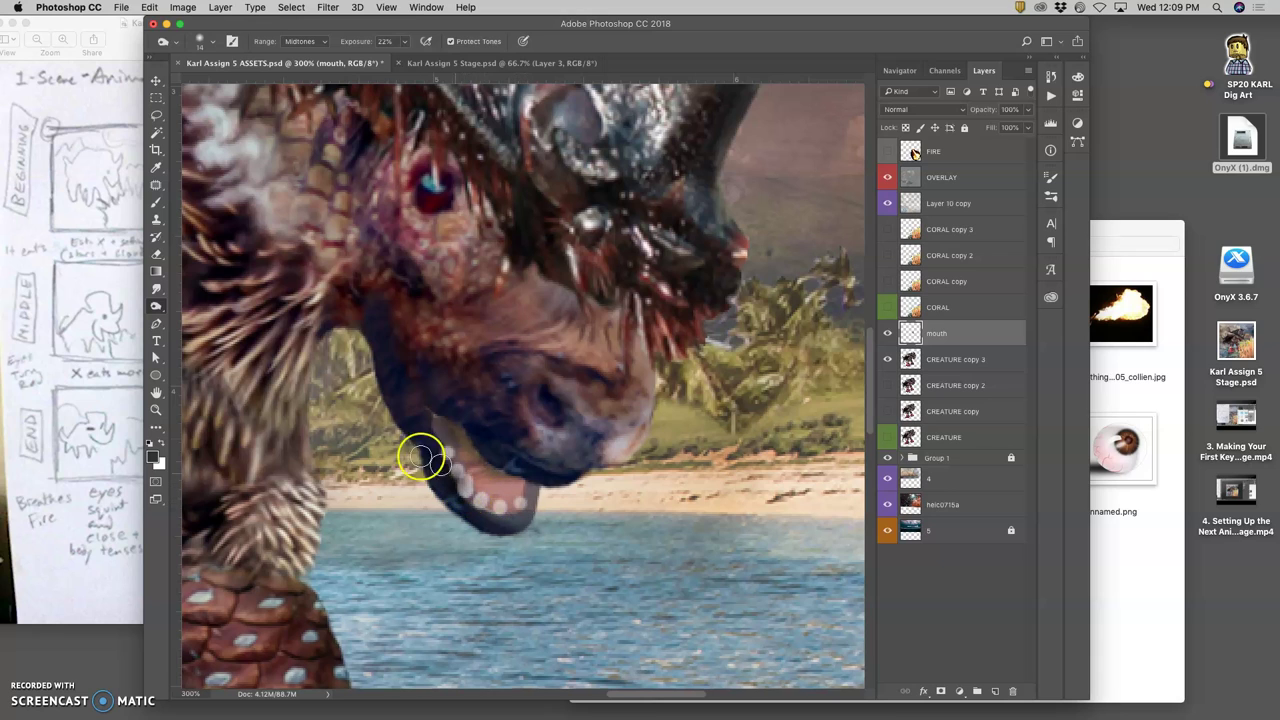
Repaint the teeth in sampled greyish tones, extend the row up to the mouth corner, and burn the inner mouth for depth
{"action": "left_click", "coordinate": [155, 204]}
{"action": "left_click", "coordinate": [470, 480]}
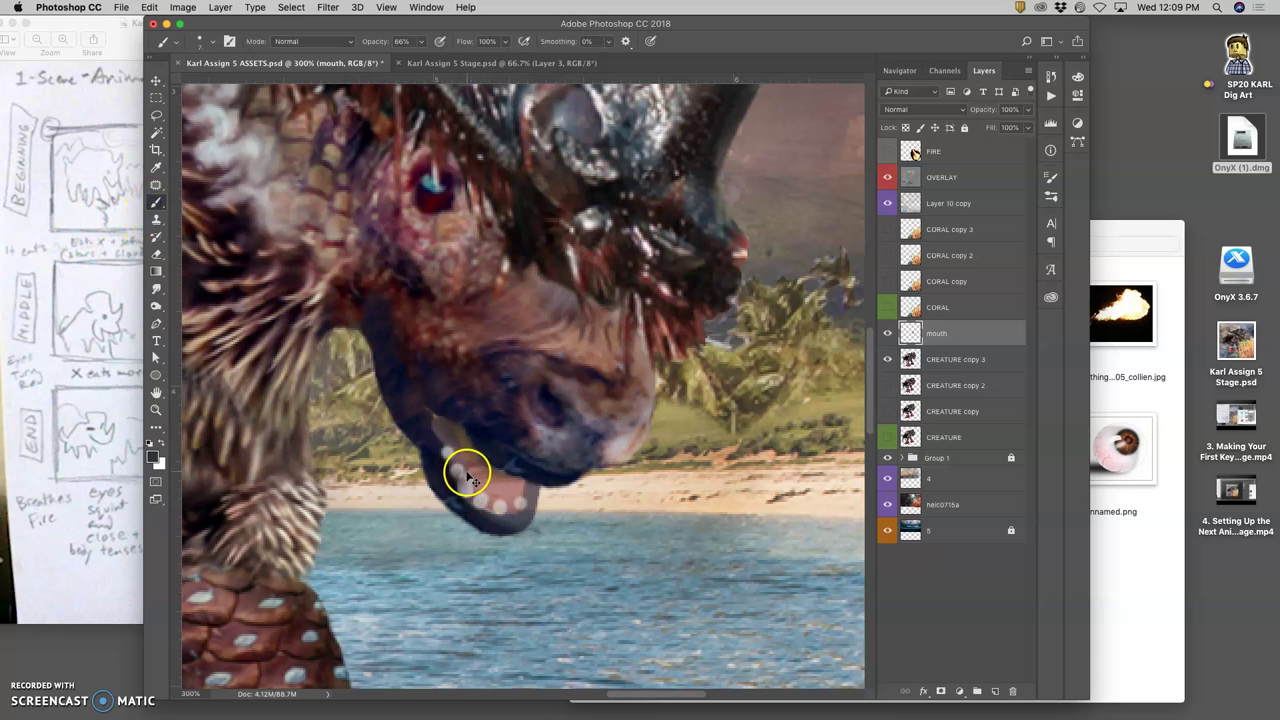
{"action": "left_click_drag", "start_coordinate": [484, 497], "coordinate": [473, 495]}
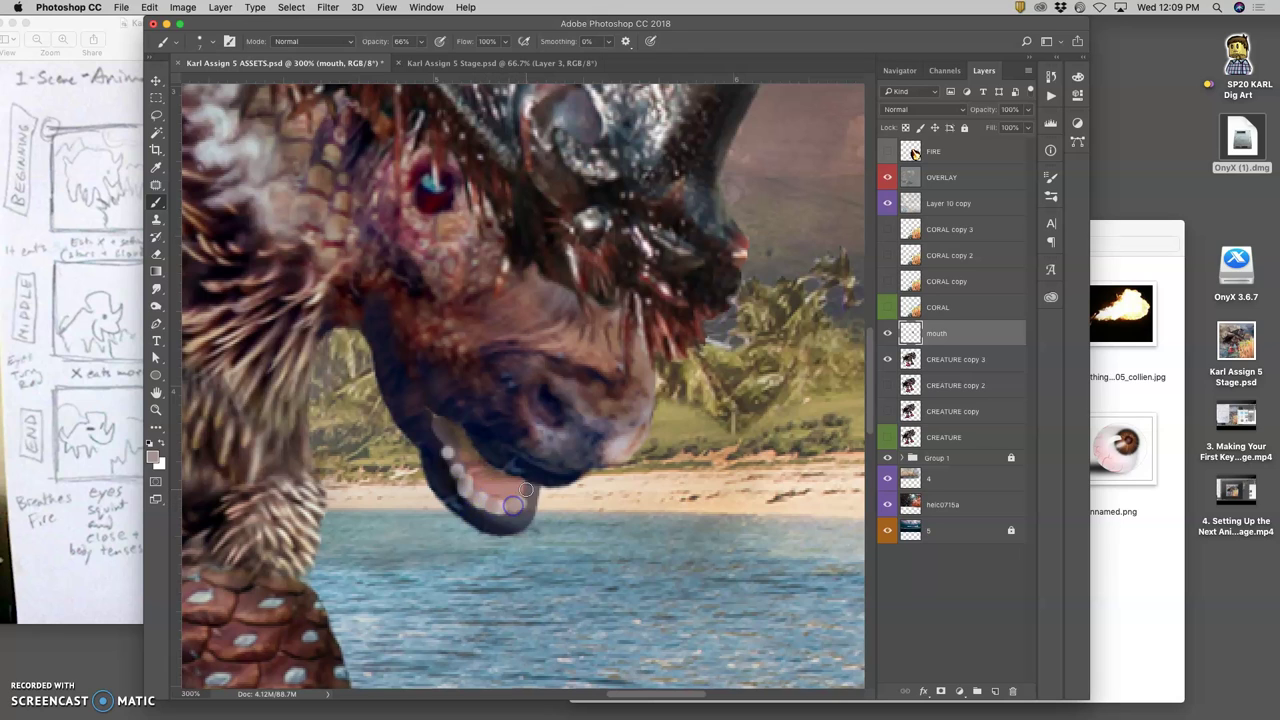
{"action": "mouse_move", "coordinate": [521, 483]}
{"action": "left_mouse_down"}
{"action": "mouse_move", "coordinate": [477, 521]}
{"action": "mouse_move", "coordinate": [444, 525]}
{"action": "mouse_move", "coordinate": [242, 300]}
{"action": "mouse_move", "coordinate": [444, 441]}
{"action": "left_mouse_up"}
{"action": "left_click", "coordinate": [446, 451]}
{"action": "mouse_move", "coordinate": [452, 461]}
{"action": "left_mouse_down"}
{"action": "mouse_move", "coordinate": [466, 500]}
{"action": "mouse_move", "coordinate": [462, 484]}
{"action": "left_mouse_up"}
{"action": "mouse_move", "coordinate": [422, 523]}
{"action": "left_mouse_down"}
{"action": "mouse_move", "coordinate": [362, 486]}
{"action": "mouse_move", "coordinate": [375, 368]}
{"action": "mouse_move", "coordinate": [419, 357]}
{"action": "mouse_move", "coordinate": [435, 424]}
{"action": "left_mouse_up"}
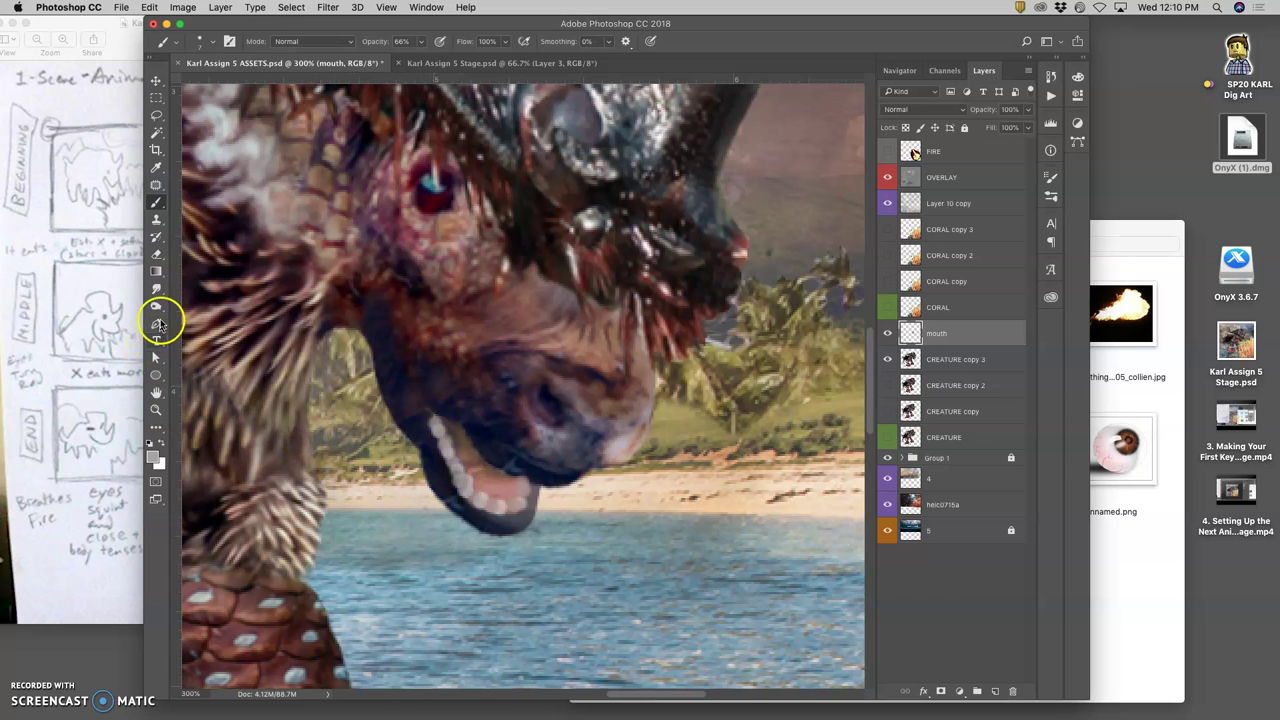
{"action": "left_click", "coordinate": [156, 308]}
{"action": "mouse_move", "coordinate": [449, 471]}
{"action": "left_mouse_down"}
{"action": "mouse_move", "coordinate": [481, 475]}
{"action": "mouse_move", "coordinate": [472, 480]}
{"action": "mouse_move", "coordinate": [505, 497]}
{"action": "mouse_move", "coordinate": [469, 469]}
{"action": "mouse_move", "coordinate": [470, 447]}
{"action": "mouse_move", "coordinate": [513, 483]}
{"action": "left_mouse_up"}
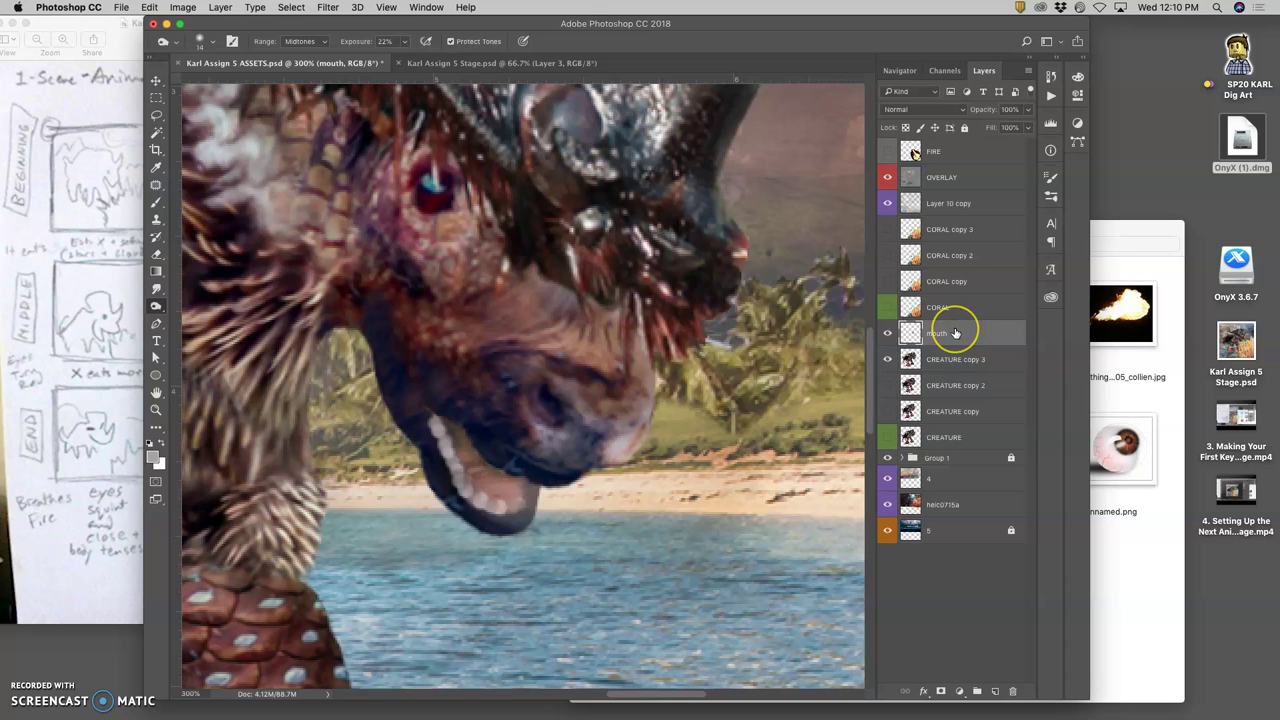
Duplicate the mouth layer, merge the duplicate with the original, and toggle the merged layer's visibility to check it
{"action": "key", "text": "super+j"}
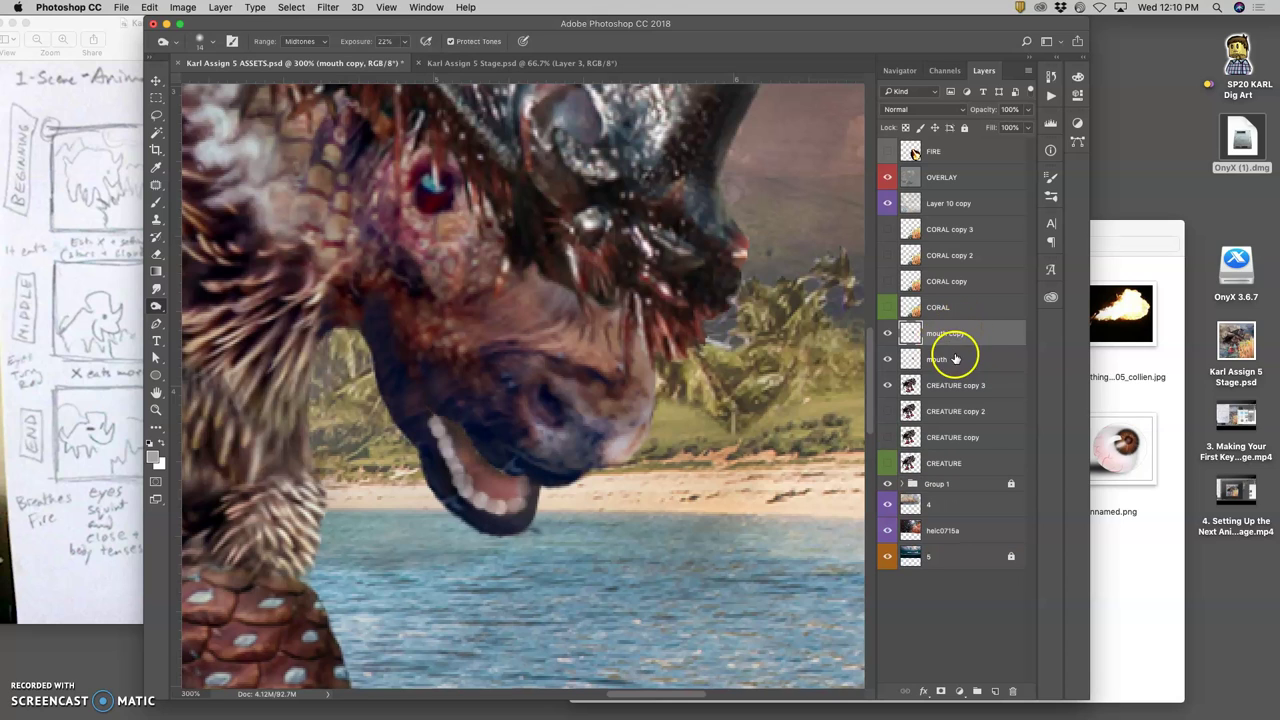
{"action": "left_click", "coordinate": [955, 360], "text": "shift"}
{"action": "key", "text": "super+e"}
{"action": "left_click", "coordinate": [889, 335]}
{"action": "left_click", "coordinate": [889, 335]}
Rotate the mouth copy layer about 7.4° counterclockwise, try placing it beneath CREATURE copy 3, and undo that reordering
{"action": "key", "text": "super+t"}
{"action": "left_click_drag", "start_coordinate": [561, 546], "coordinate": [571, 518]}
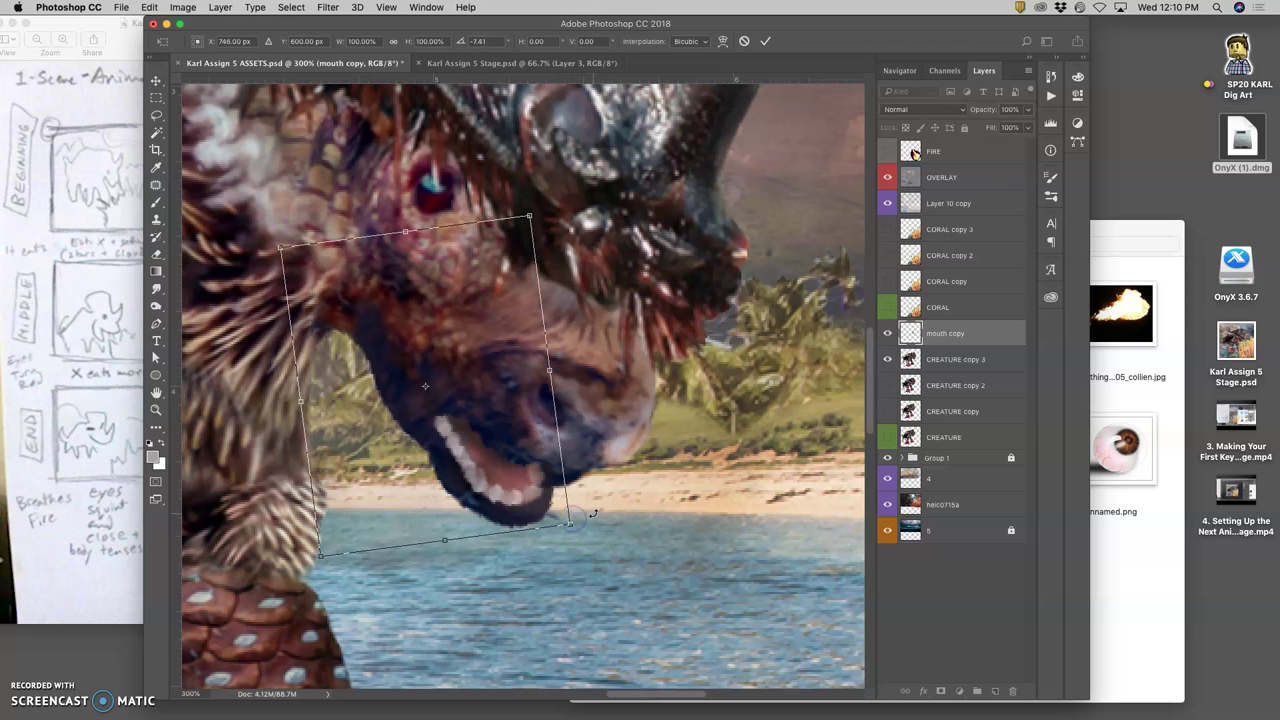
{"action": "key", "text": "Return"}
{"action": "left_click_drag", "start_coordinate": [955, 333], "coordinate": [951, 370]}
{"action": "key", "text": "super+z"}
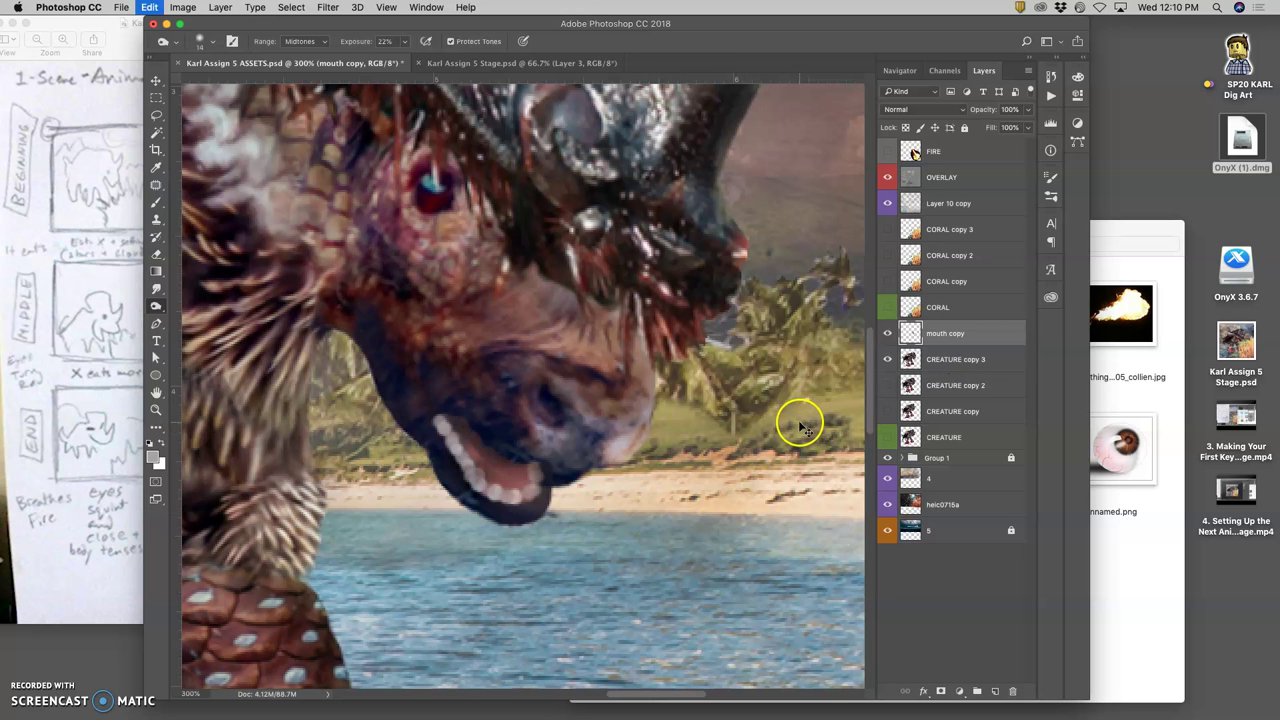
Compare the whole creature with and without the mouth copy layer, then show CORAL copy 3 again
{"action": "key", "text": "super+minus"}
{"action": "key", "text": "super+minus"}
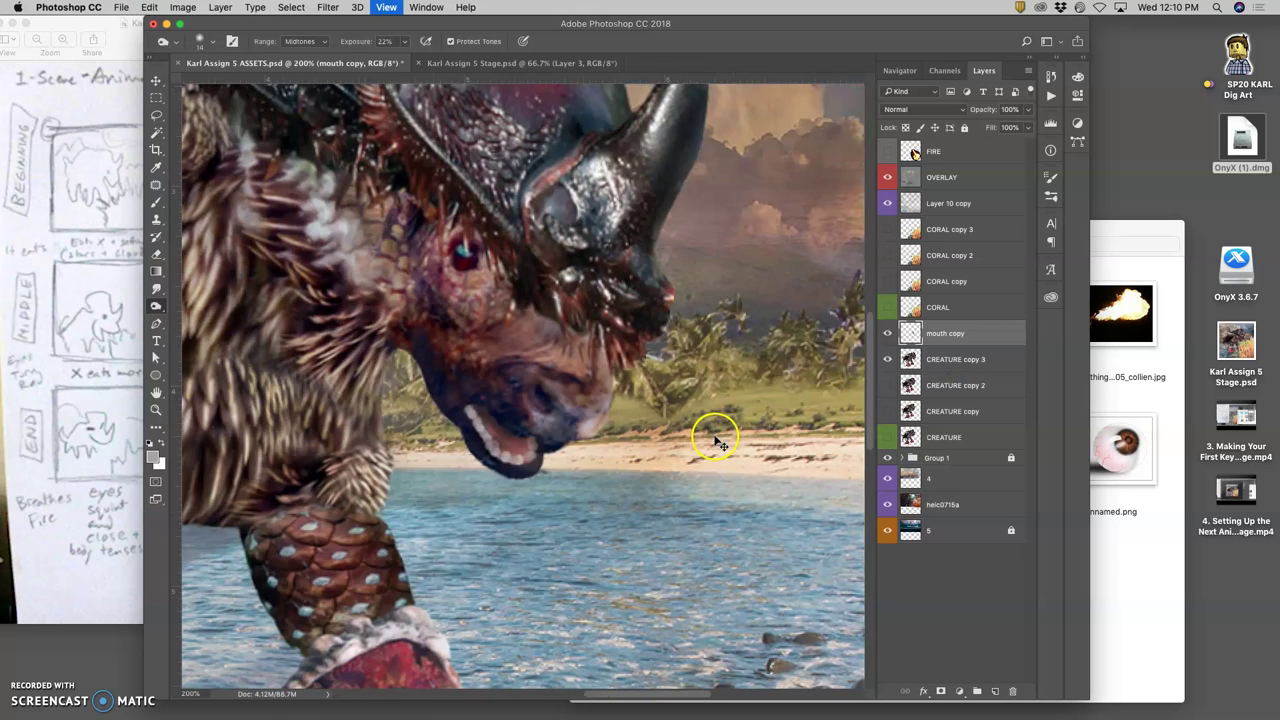
{"action": "key", "text": "super+minus"}
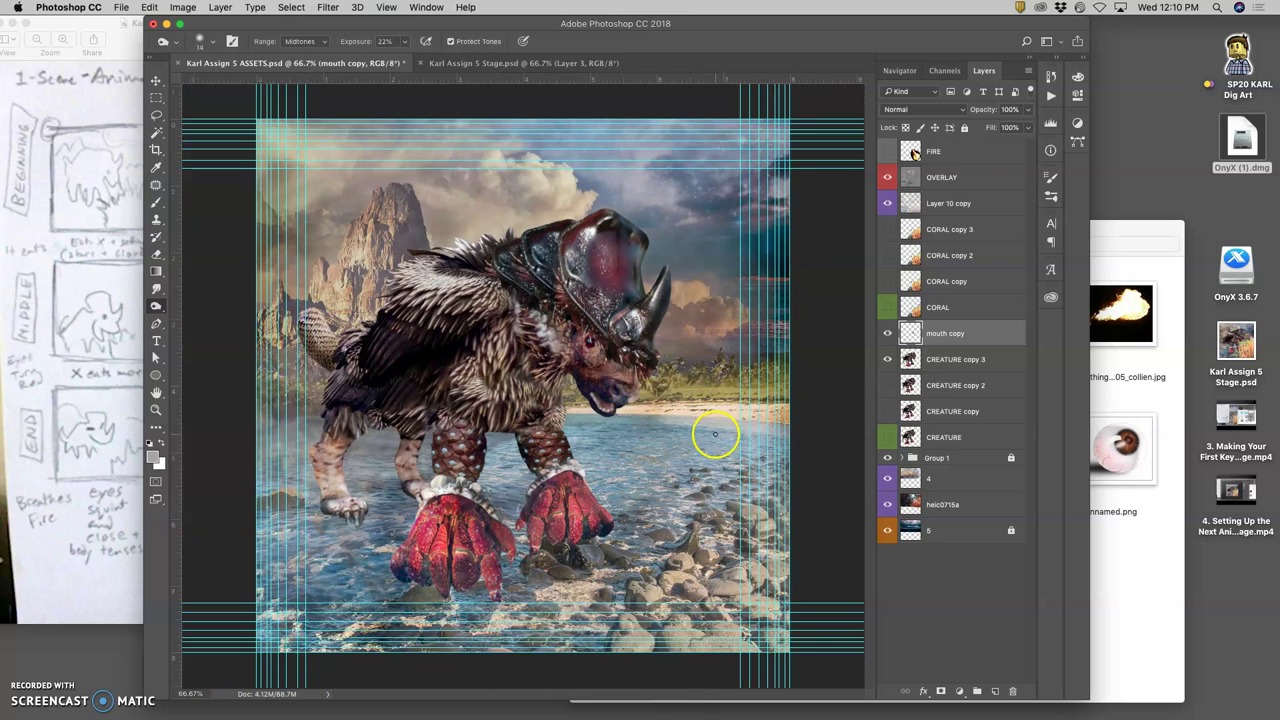
{"action": "left_click", "coordinate": [888, 334]}
{"action": "left_click", "coordinate": [889, 335]}
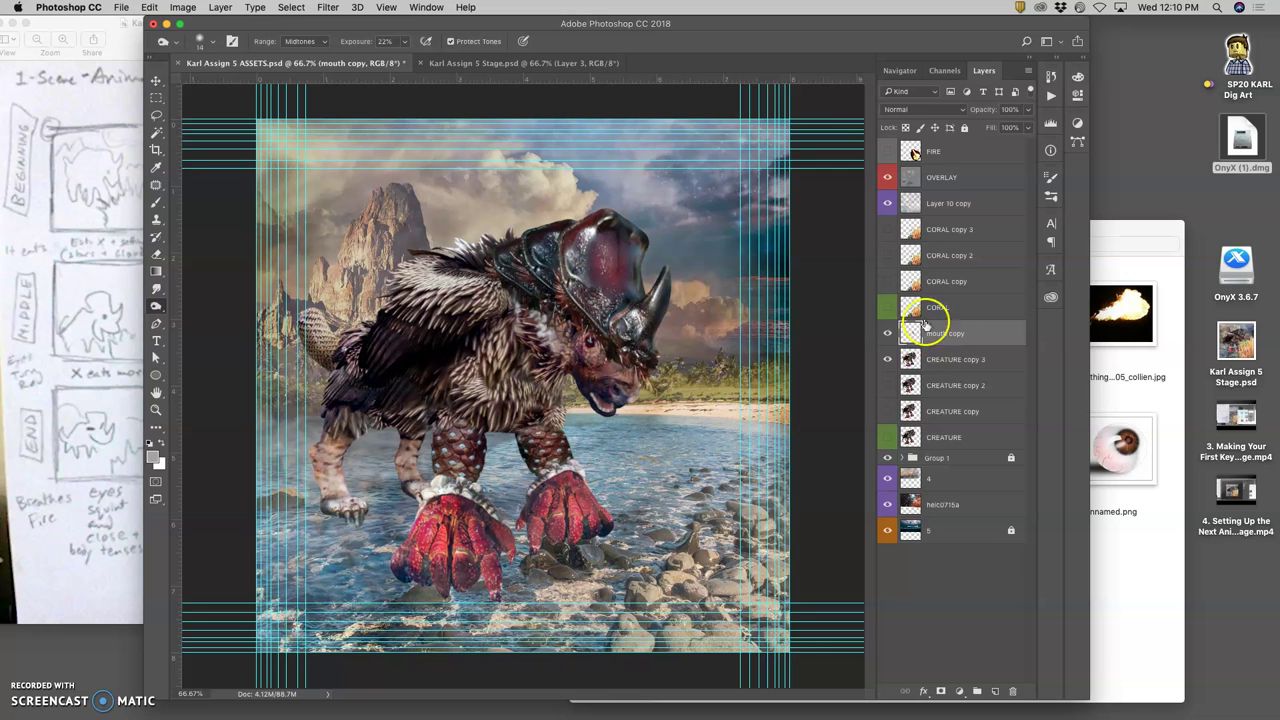
{"action": "left_click", "coordinate": [888, 229]}
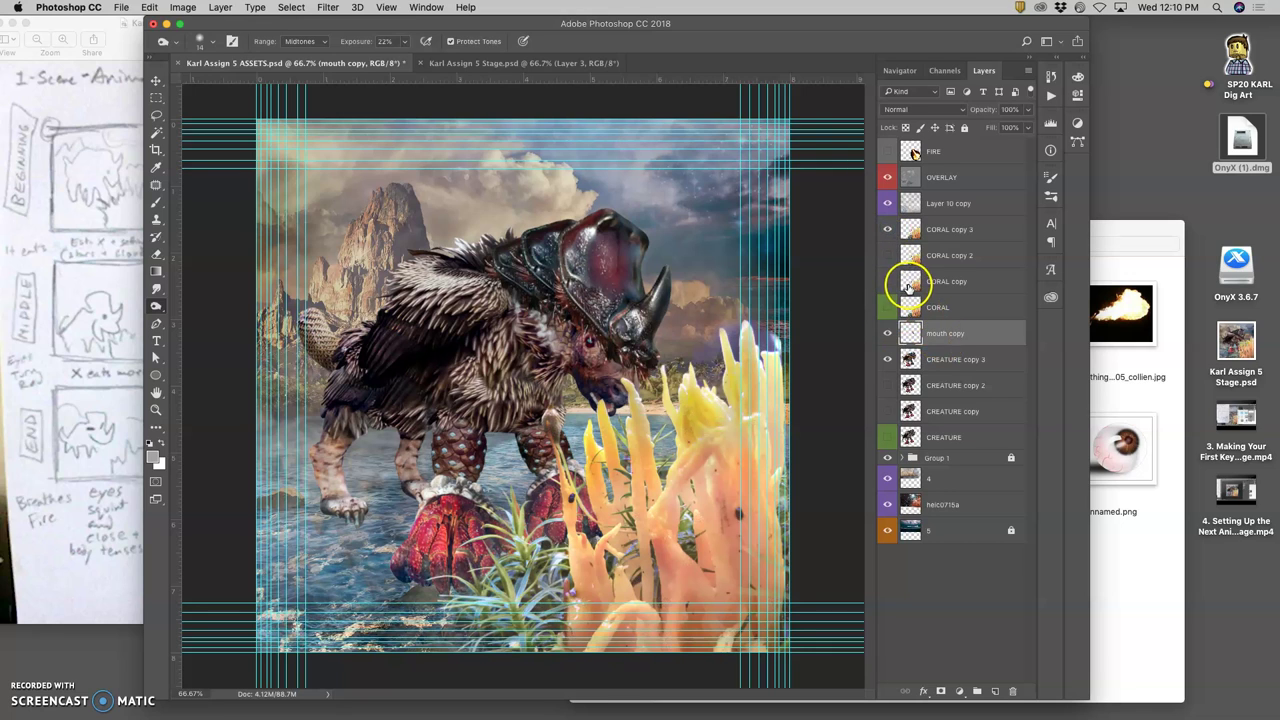
Stretch layer 4 horizontally to 100.67% width, extending it slightly past the canvas's right edge
{"action": "left_click", "coordinate": [937, 480]}
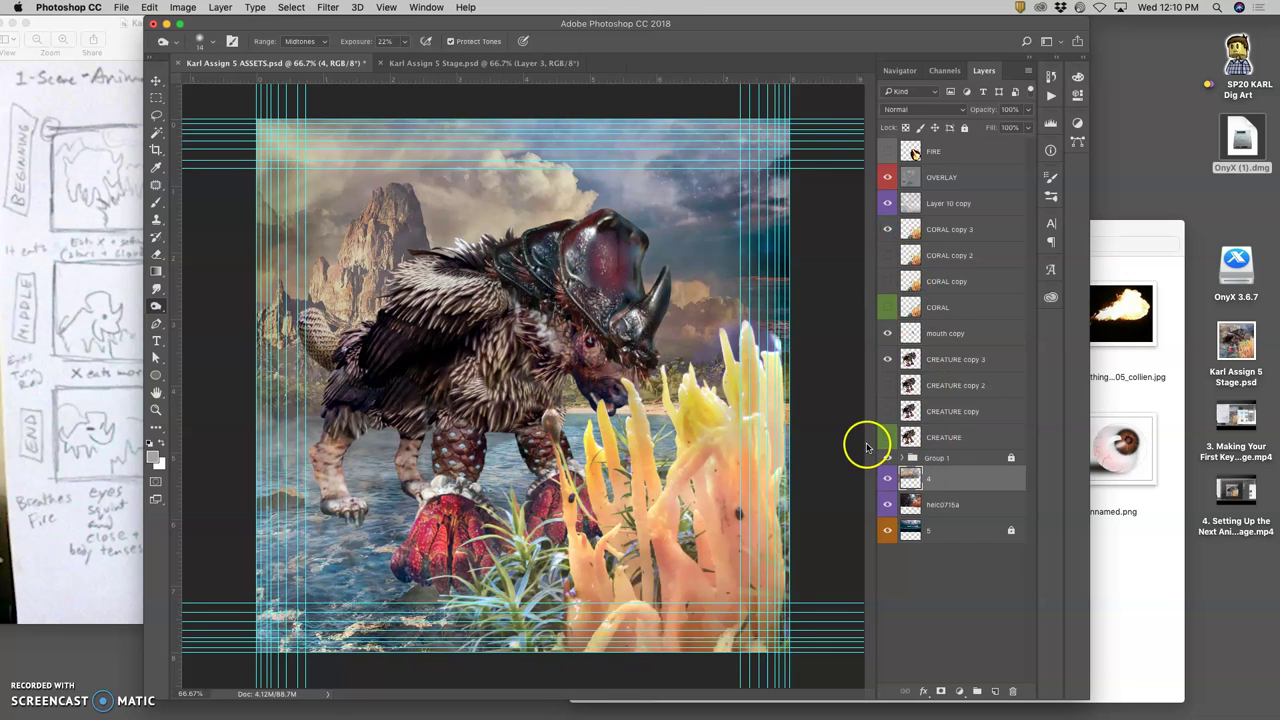
{"action": "key", "text": "super+t"}
{"action": "left_click_drag", "start_coordinate": [791, 271], "coordinate": [794, 271]}
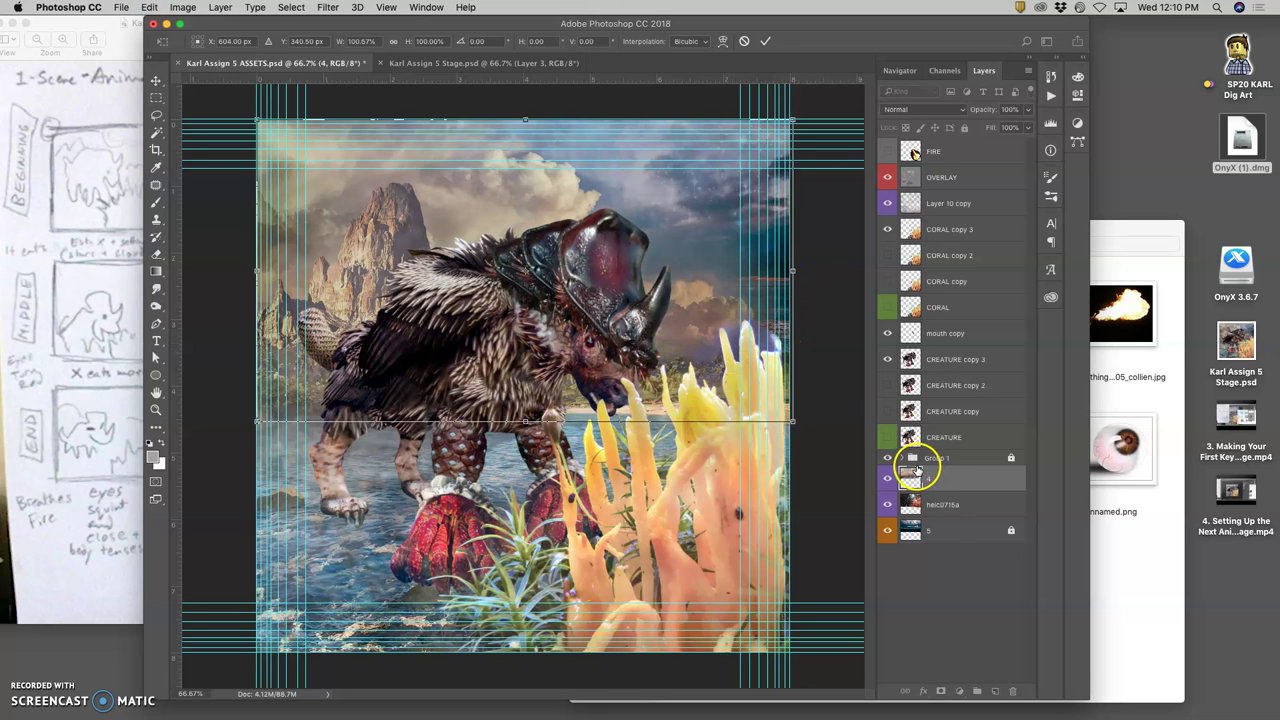
Rotate the heic0715a sky overlay layer about 0.5° clockwise and apply the transform
{"action": "left_click", "coordinate": [940, 504]}
{"action": "key", "text": "super+t"}
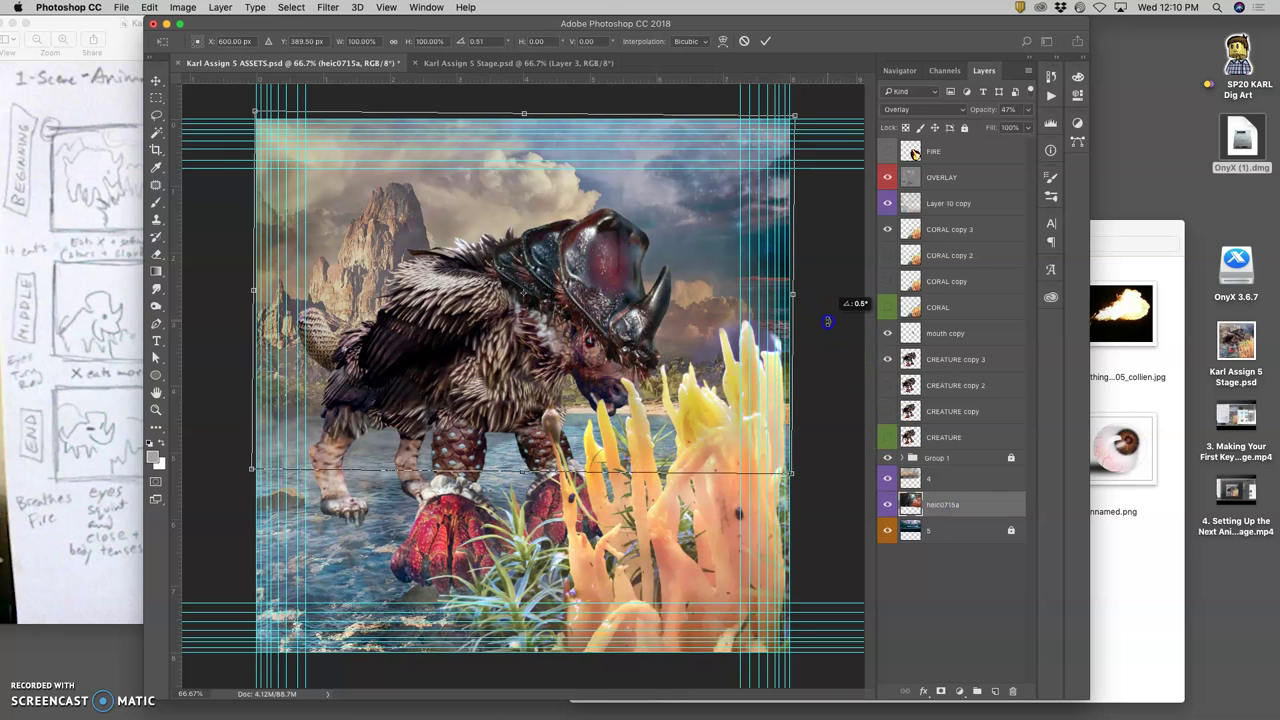
{"action": "key", "text": "Return"}
{"action": "key", "text": "o"}
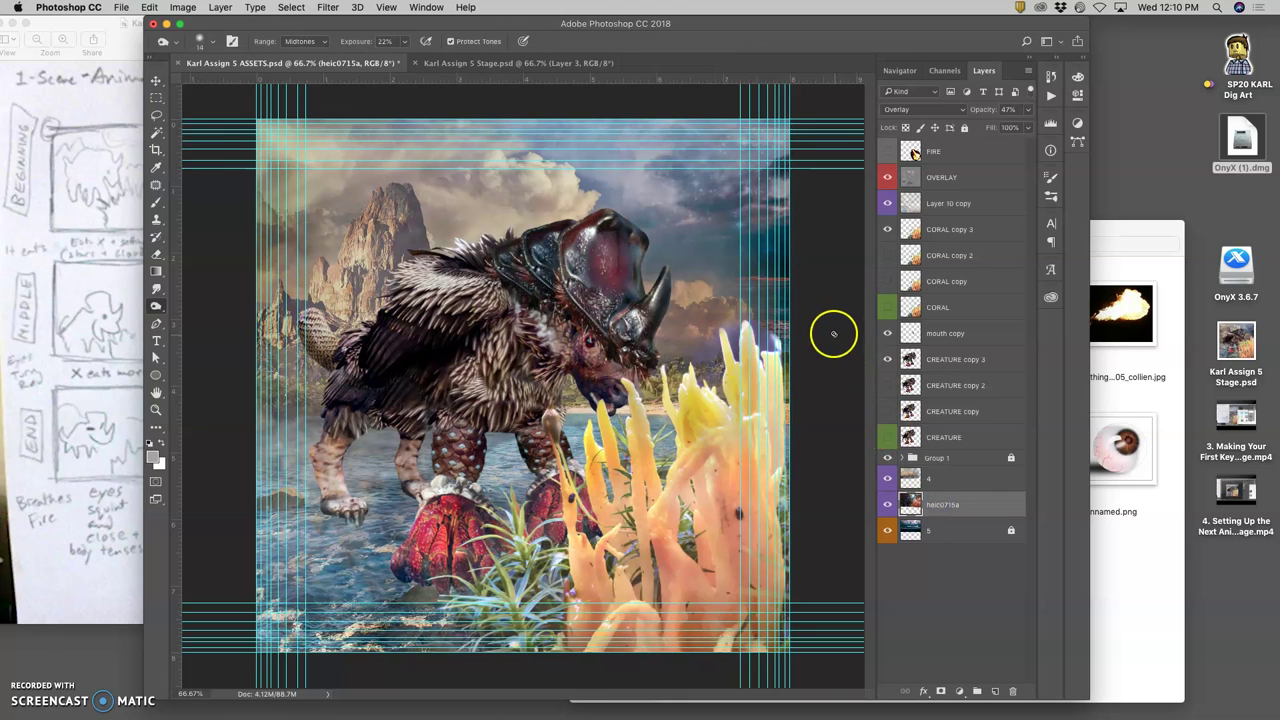
Check the last frame in the Stage document, then lower the OVERLAY layer's opacity to 38% in the ASSETS document
{"action": "left_click", "coordinate": [543, 63]}
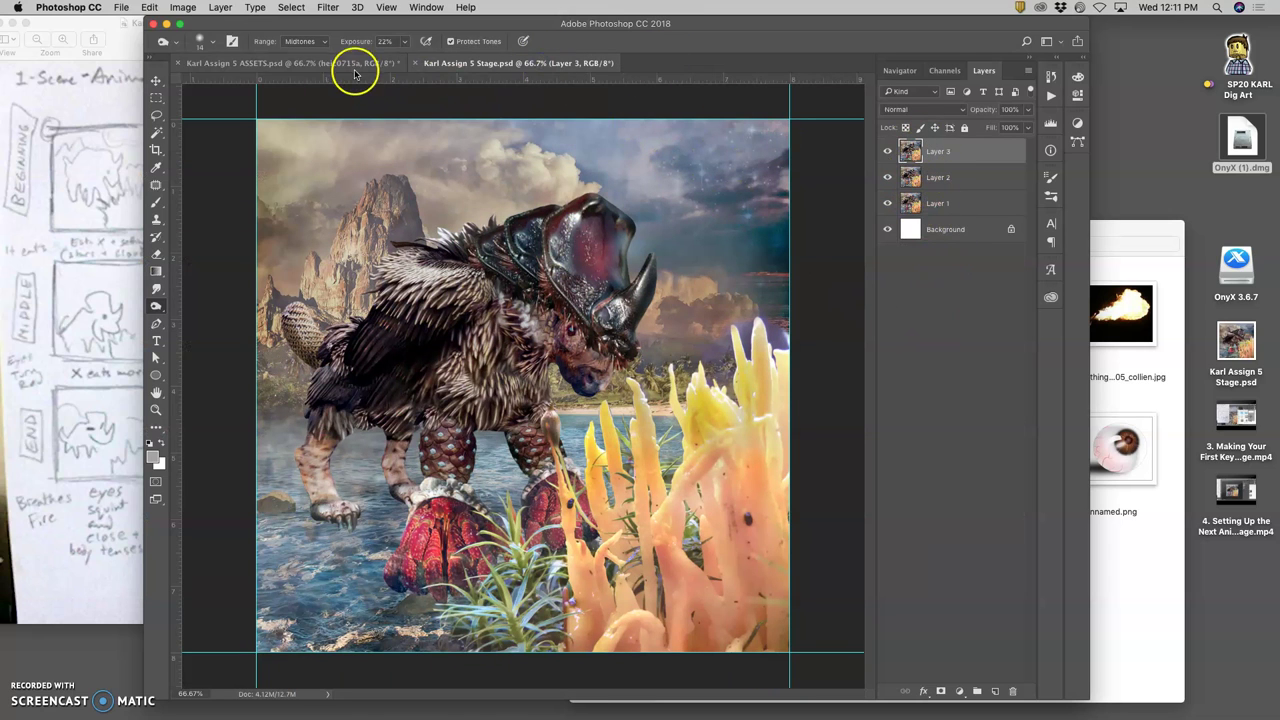
{"action": "left_click", "coordinate": [300, 63]}
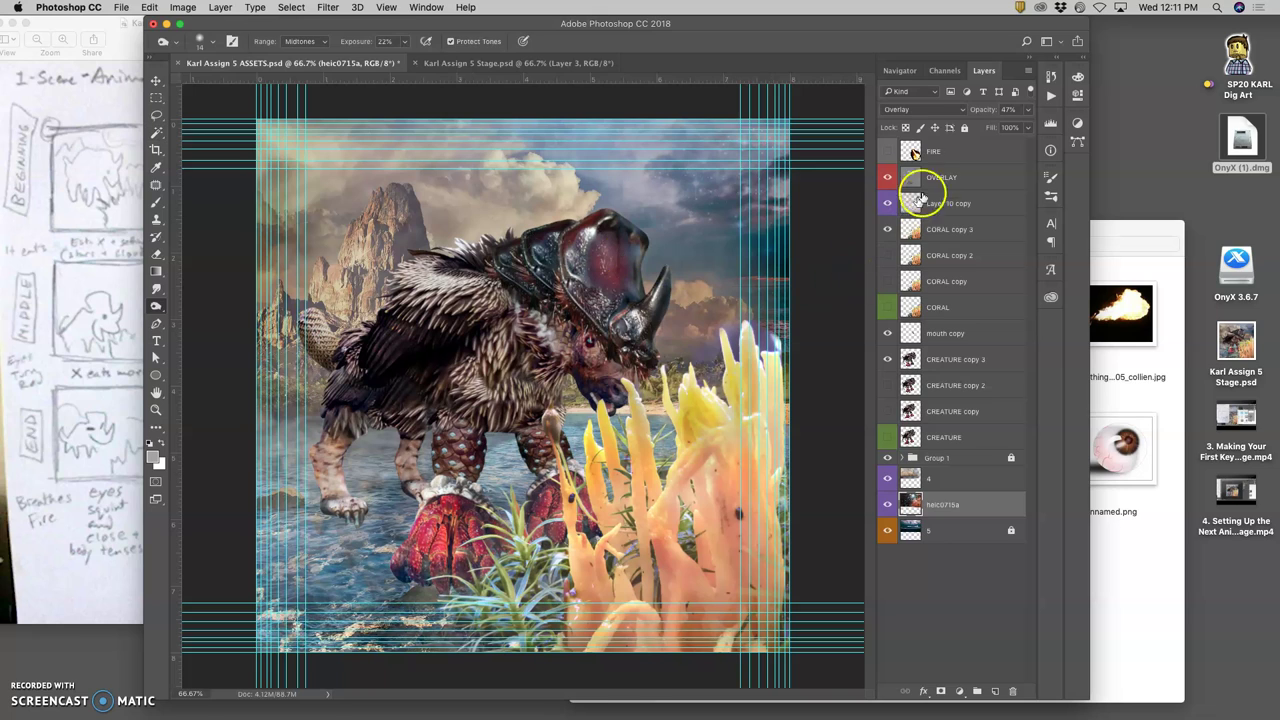
{"action": "left_click", "coordinate": [928, 180]}
{"action": "left_click_drag", "start_coordinate": [1028, 111], "coordinate": [989, 126]}
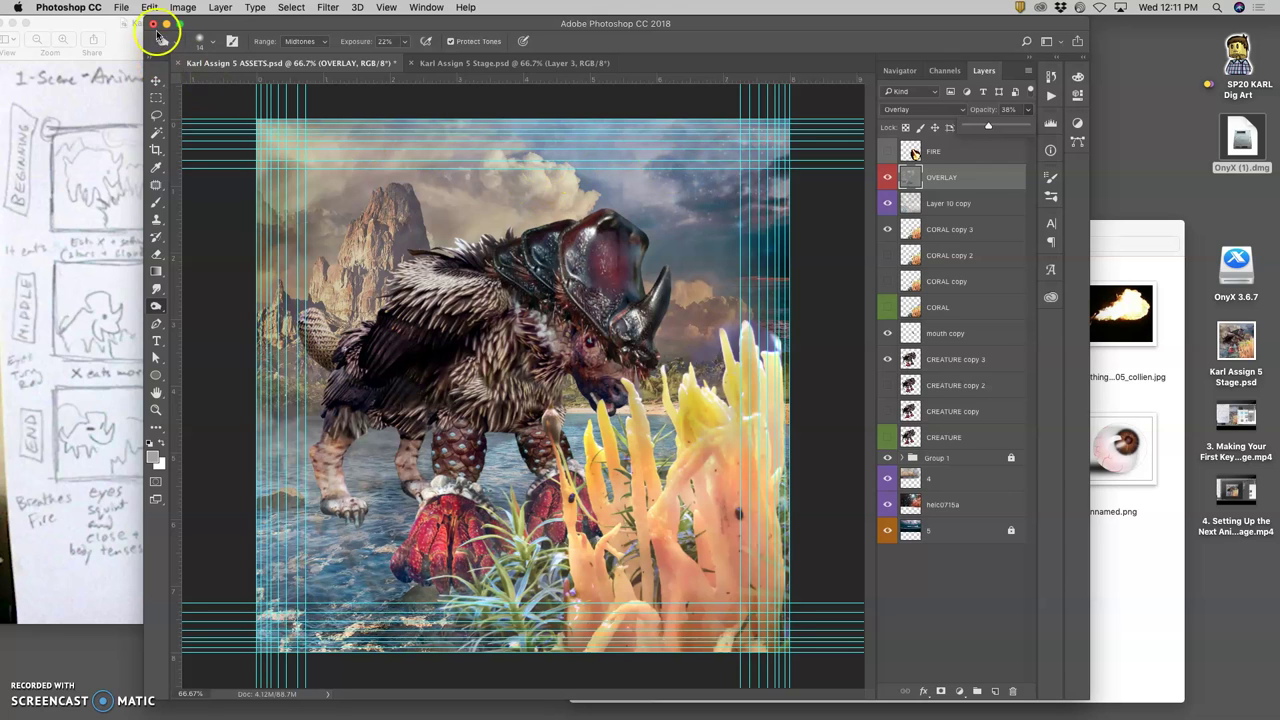
Stamp all visible layers into a new layer above OVERLAY and copy a rectangular area inset to the inner guides
{"action": "left_click", "coordinate": [216, 8]}
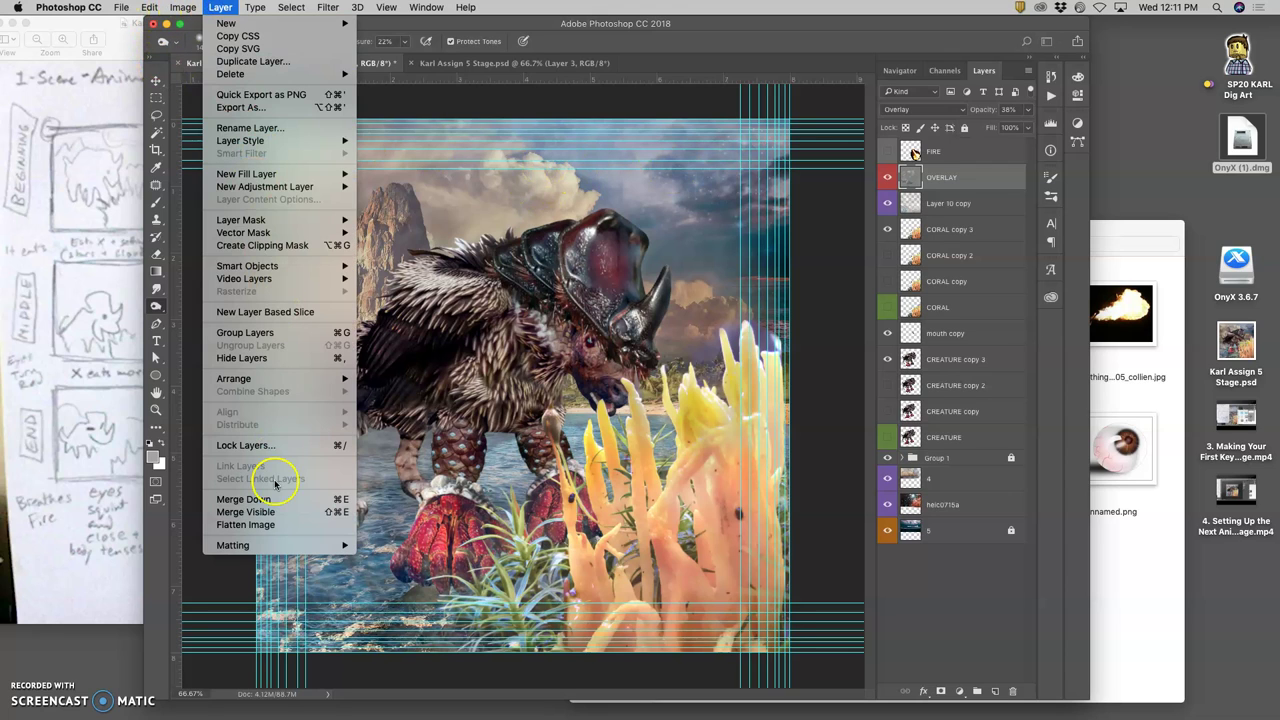
{"action": "left_click", "coordinate": [255, 512]}
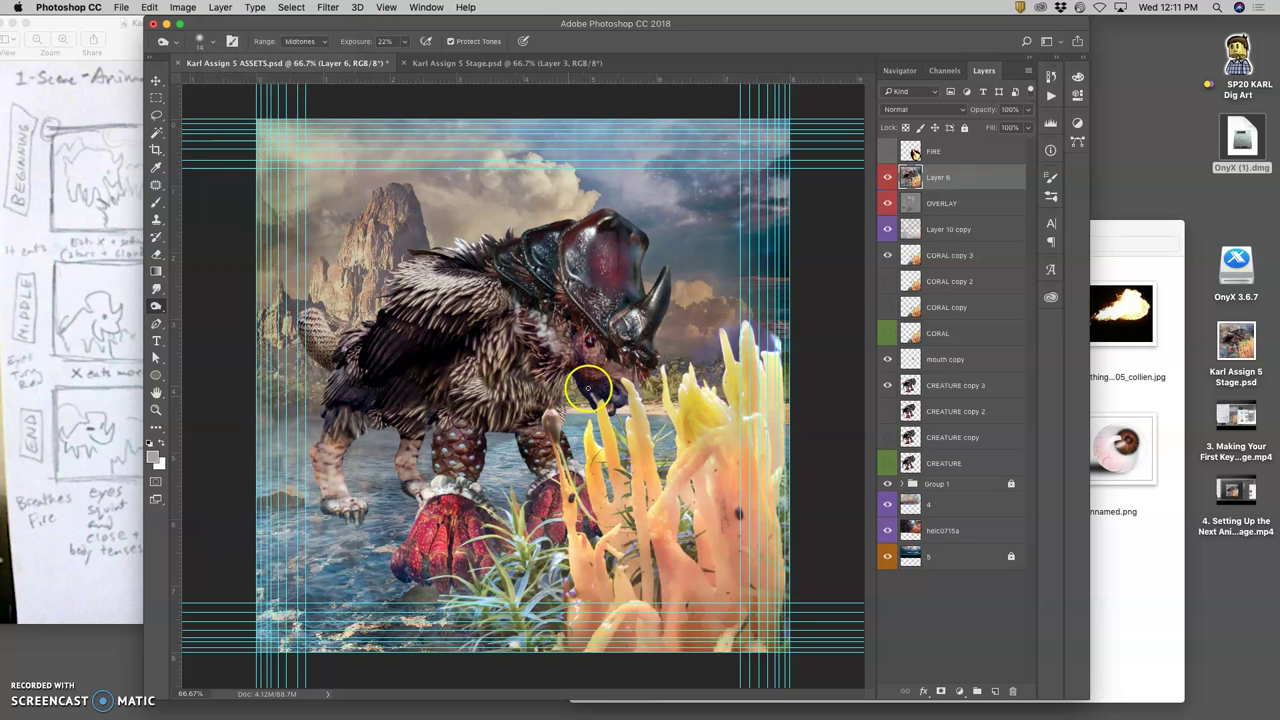
{"action": "left_click", "coordinate": [156, 97]}
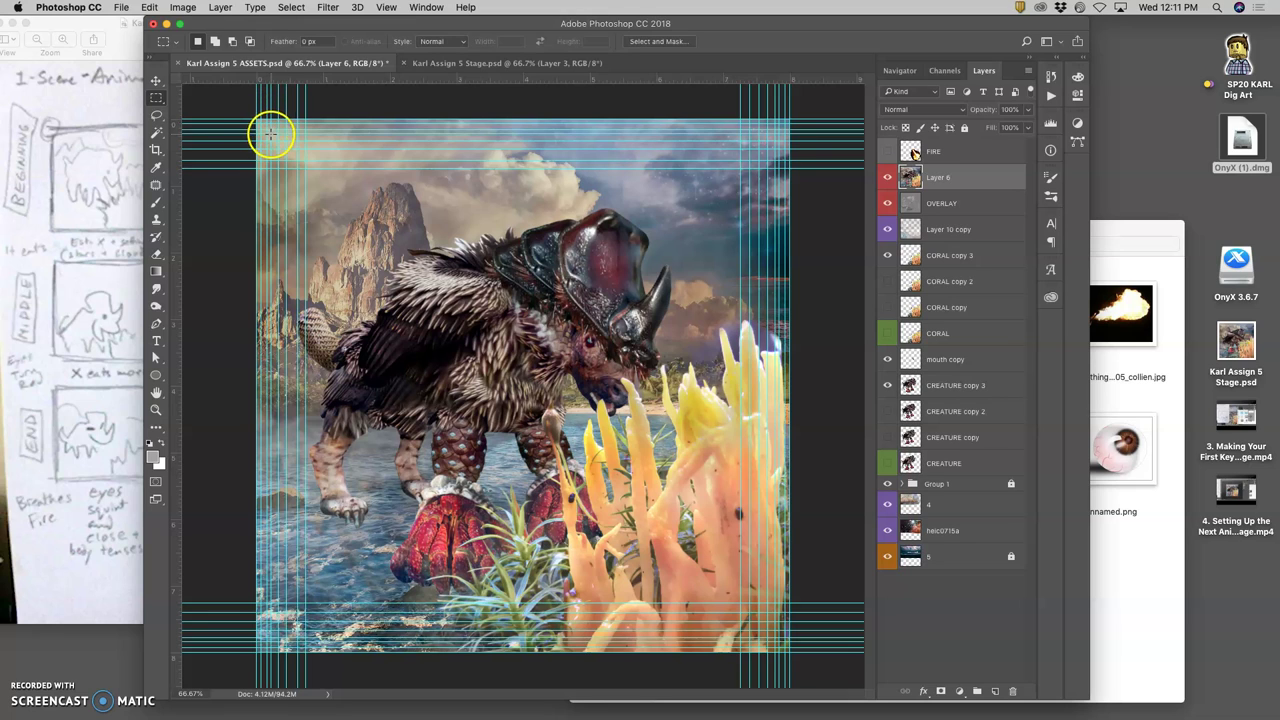
{"action": "left_click_drag", "start_coordinate": [271, 133], "coordinate": [773, 682]}
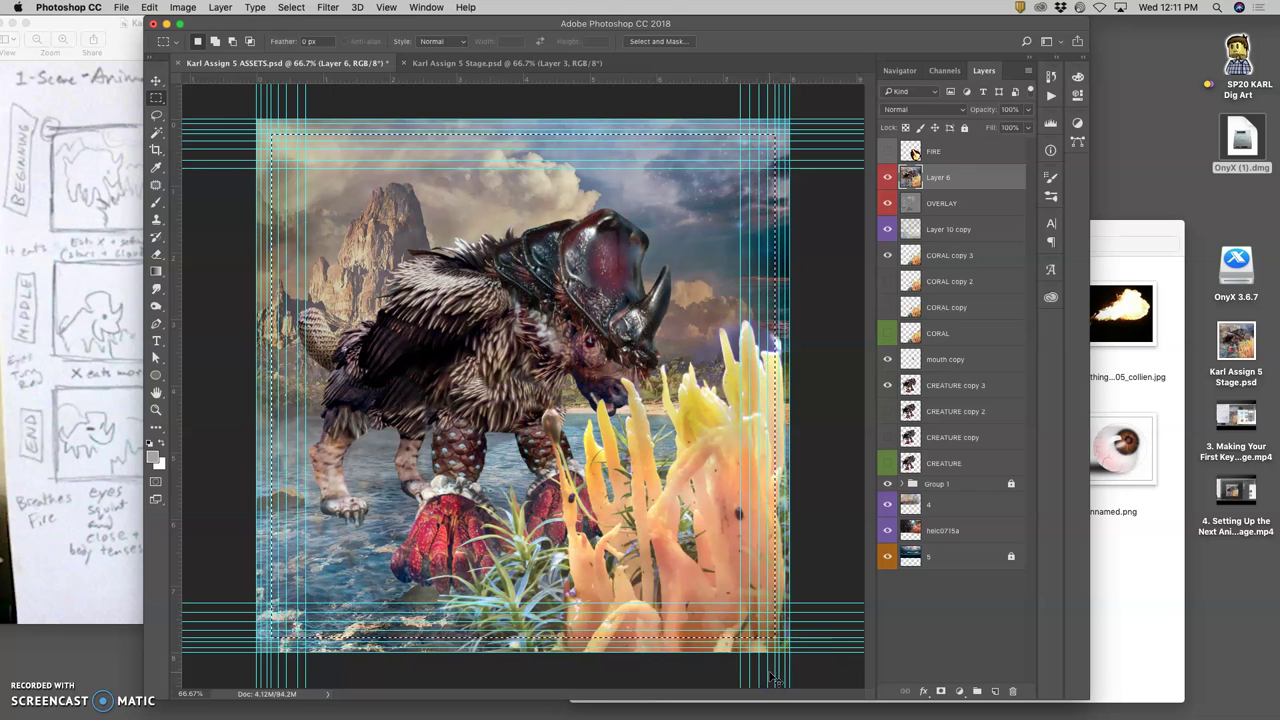
Paste the copied frame into the Stage document and scale it to 105.91% from its centre to fill the canvas
{"action": "left_click", "coordinate": [517, 63]}
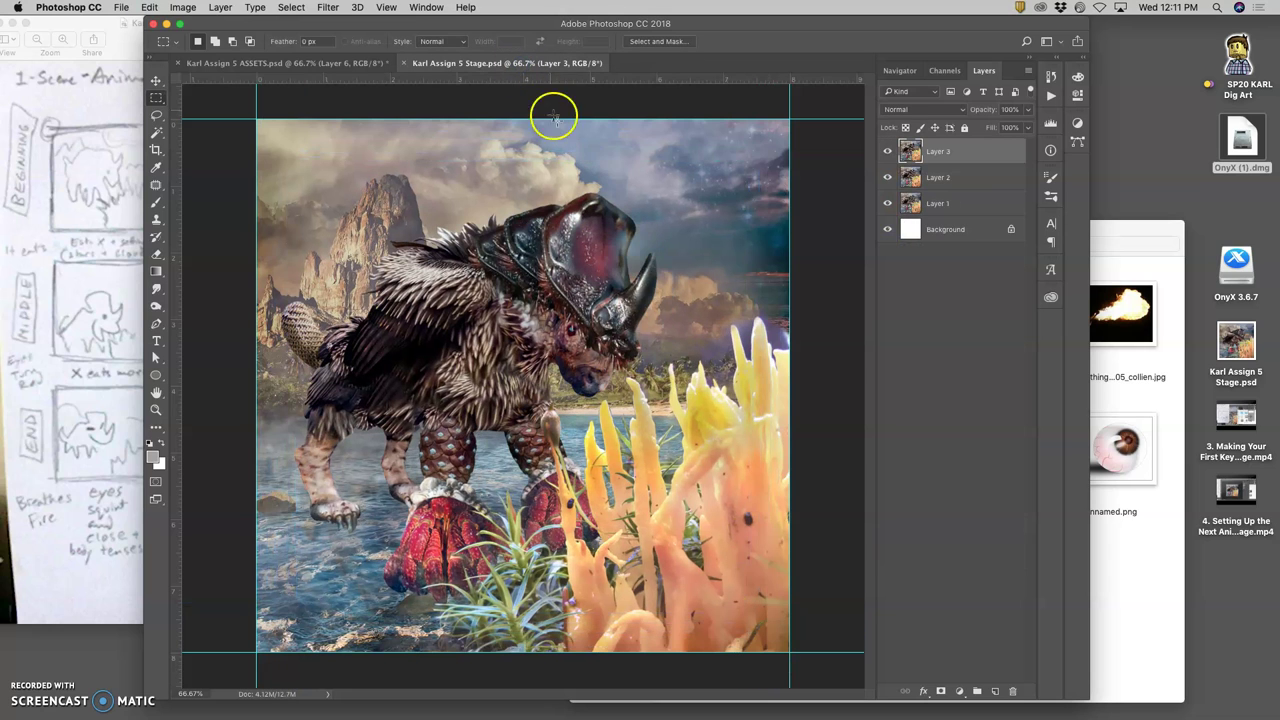
{"action": "key", "text": "super+v"}
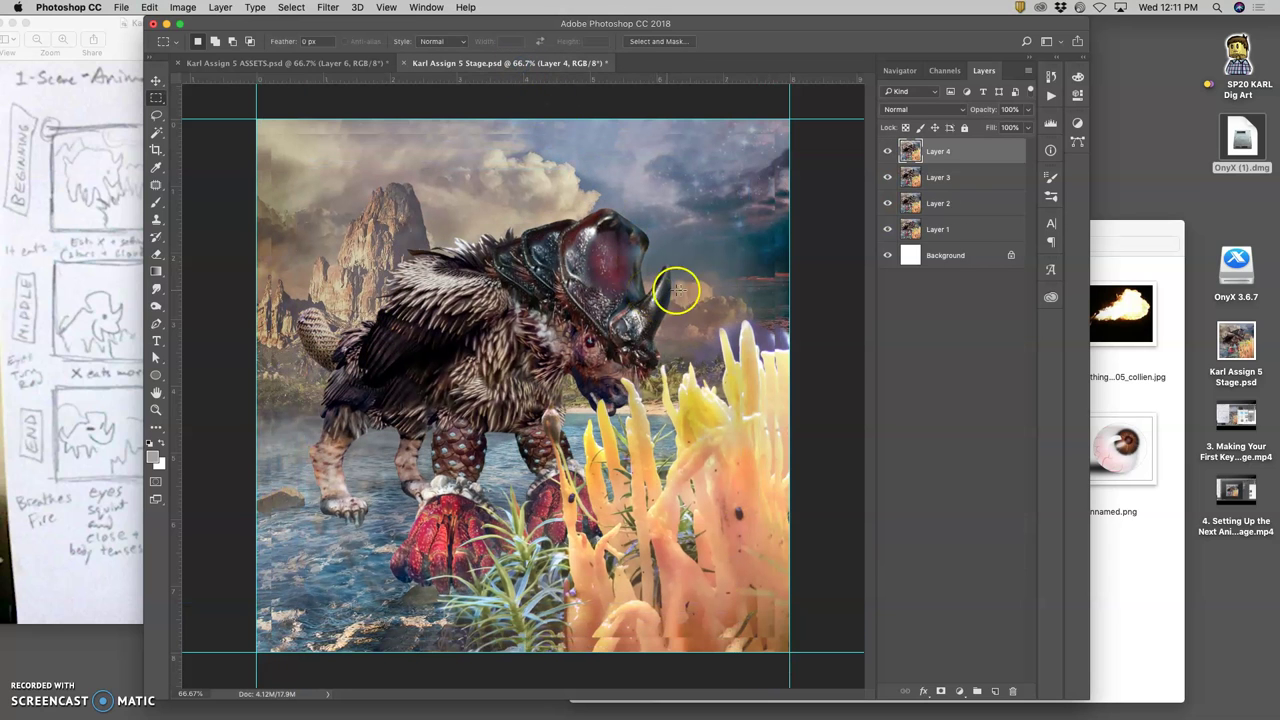
{"action": "key", "text": "super+t"}
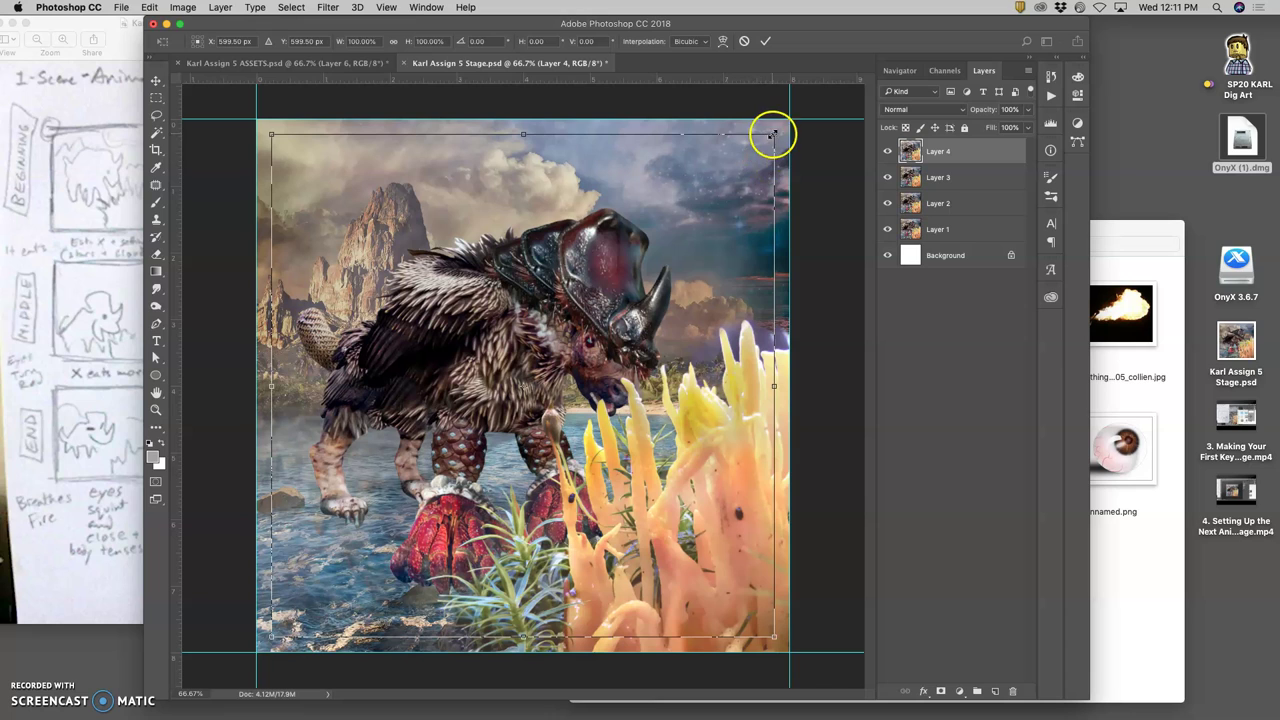
{"action": "left_click_drag", "start_coordinate": [773, 135], "coordinate": [790, 121]}
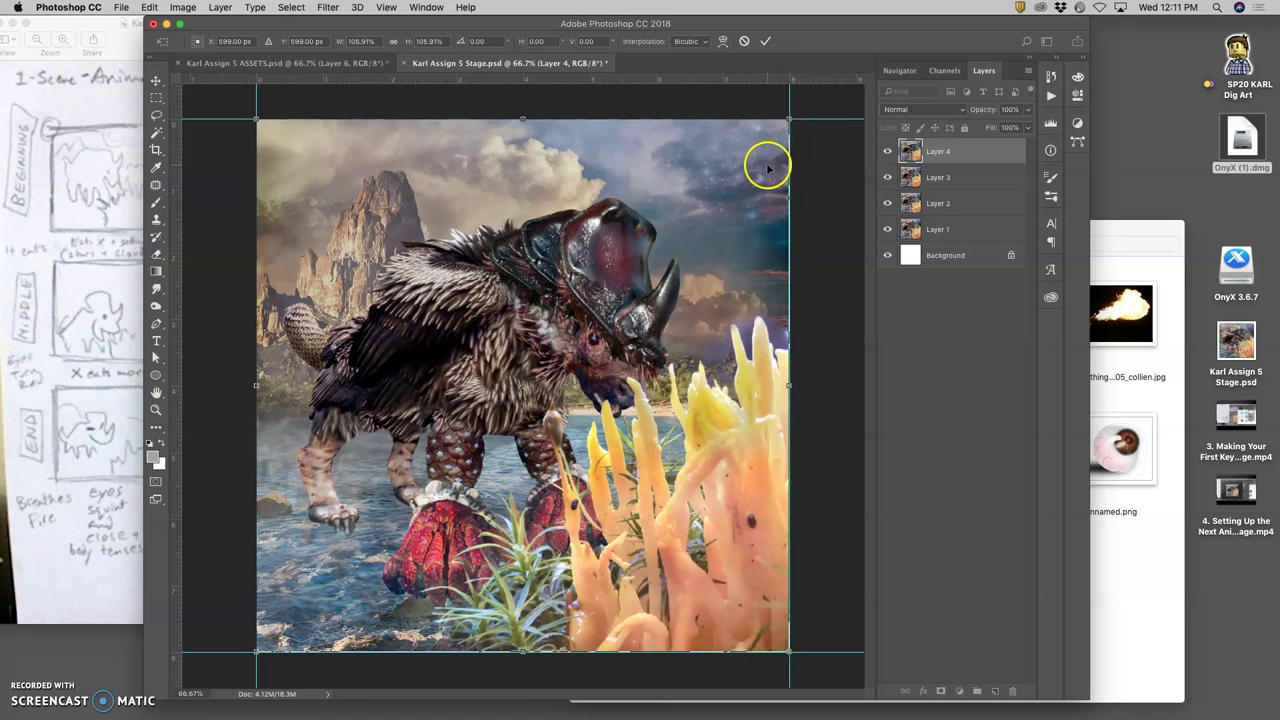
{"action": "key", "text": "Return"}
Compare the Layer 4 frame with the earlier frames beneath it by toggling layer visibility
{"action": "left_click", "coordinate": [888, 151]}
{"action": "left_click", "coordinate": [888, 151]}
{"action": "left_click", "coordinate": [888, 151]}
{"action": "left_click", "coordinate": [888, 151]}
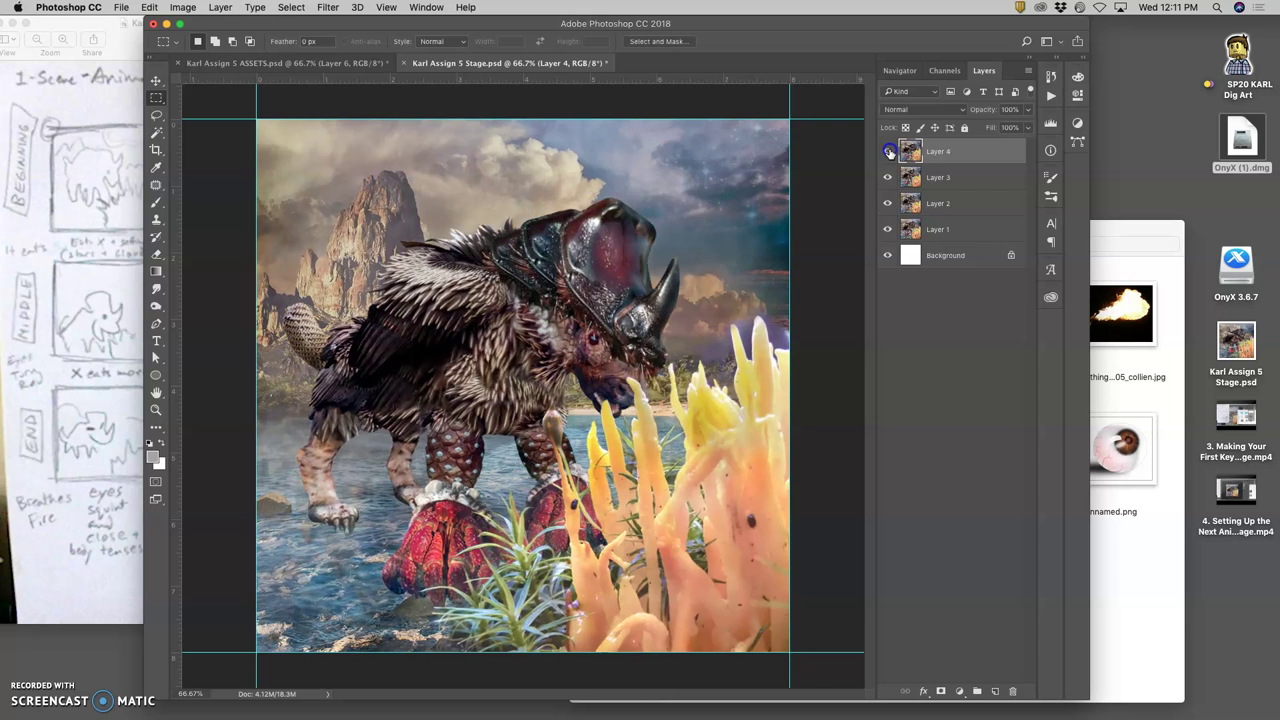
{"action": "left_click", "coordinate": [888, 151]}
{"action": "left_click", "coordinate": [888, 151]}
{"action": "left_click", "coordinate": [888, 151]}
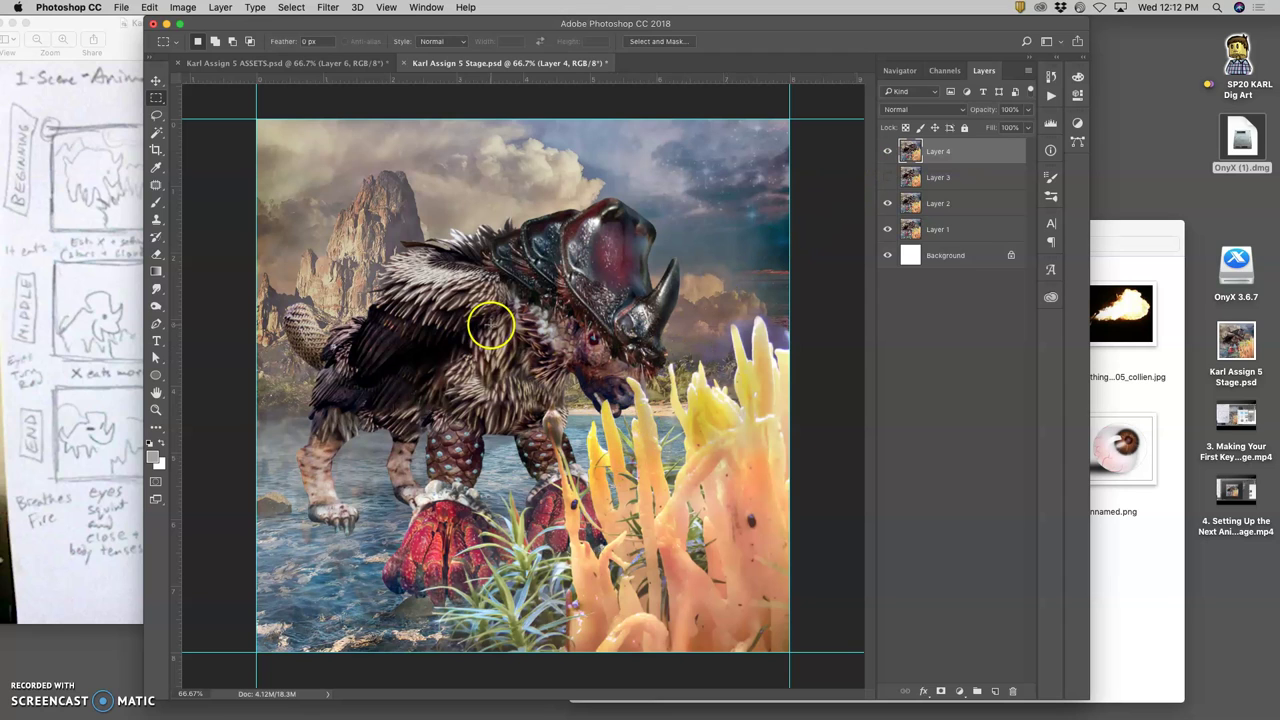
Return to the ASSETS document, review the storyboard sketch in Preview for the upcoming panels, and switch back to Photoshop
{"action": "left_click", "coordinate": [271, 63]}
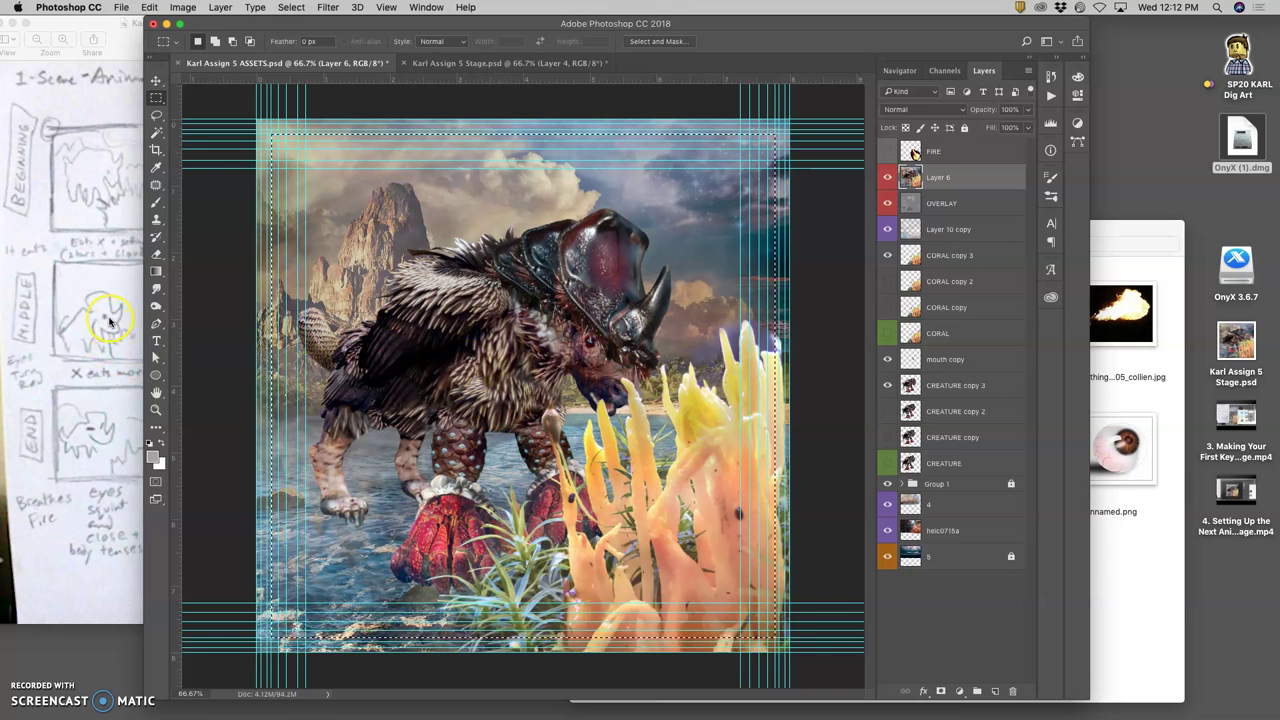
{"action": "left_click", "coordinate": [110, 320]}
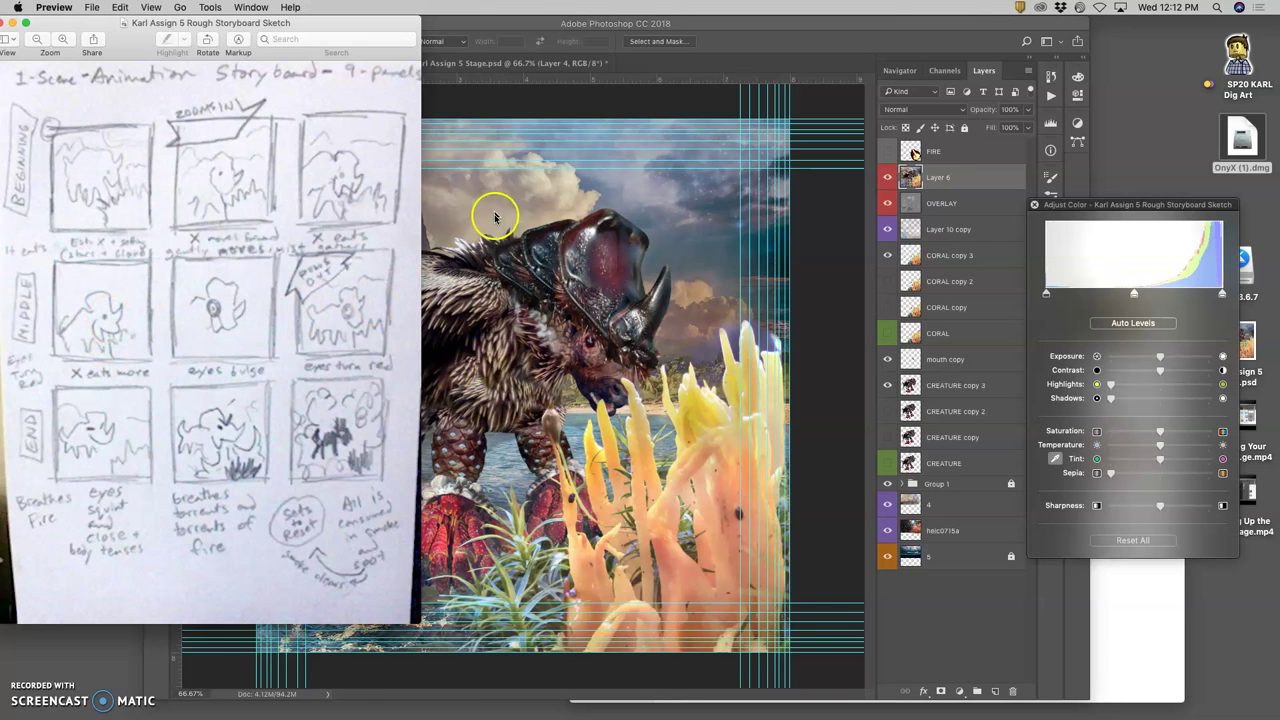
{"action": "left_click", "coordinate": [486, 112]}
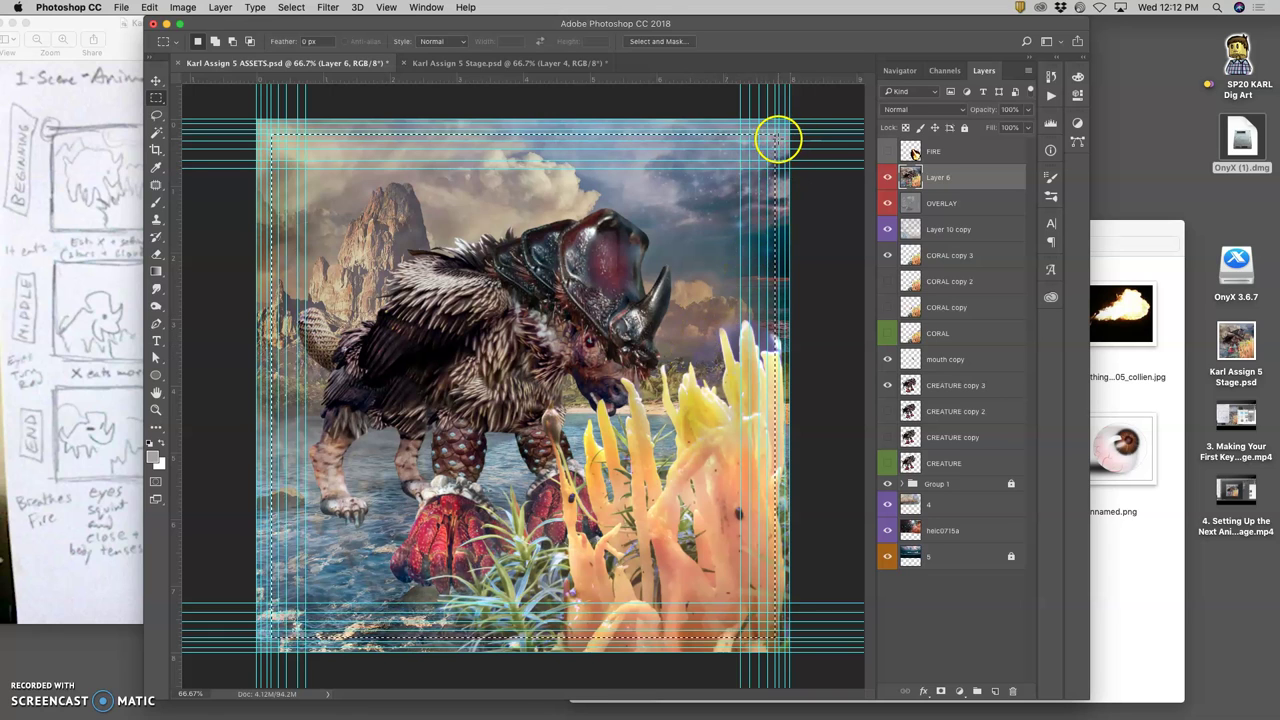
Remove the selection, delete the merged Layer 6, and raise the OVERLAY layer's opacity to 75%
{"action": "left_click", "coordinate": [932, 180]}
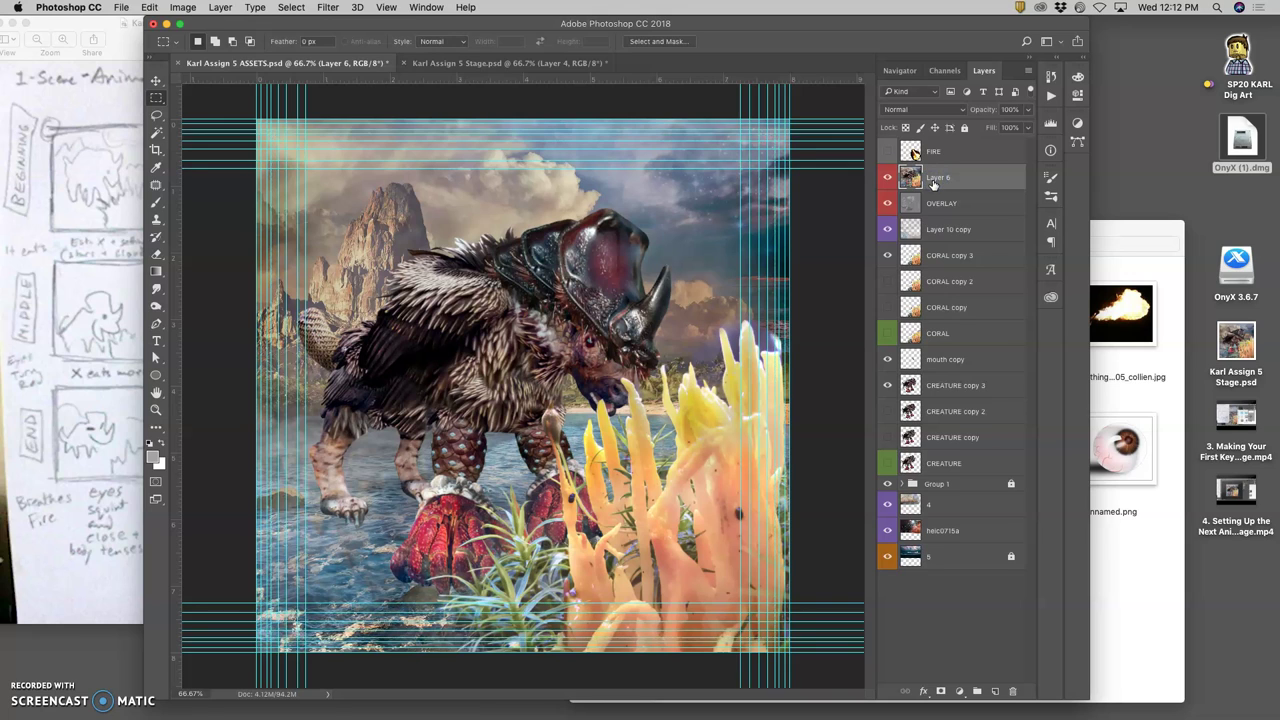
{"action": "key", "text": "Delete"}
{"action": "left_click", "coordinate": [1026, 110]}
{"action": "left_click", "coordinate": [995, 126]}
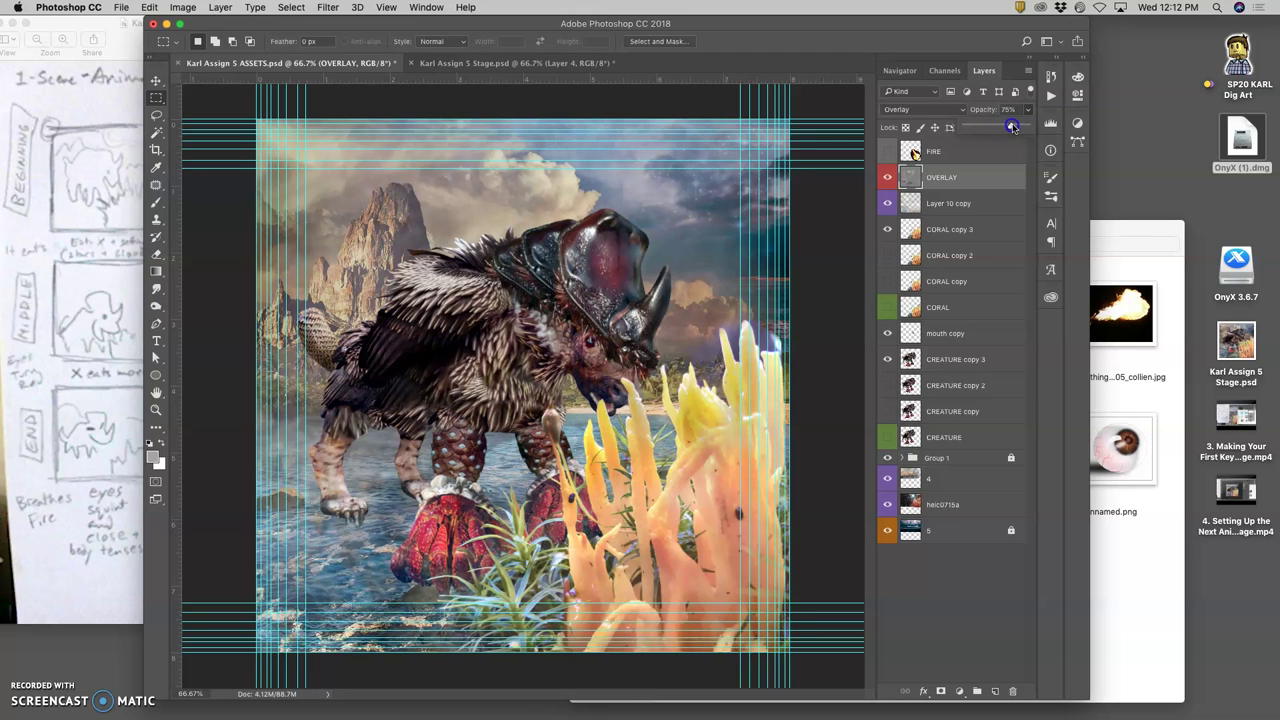
Duplicate the CORAL copy 3 layer for the next frame and hide the original
{"action": "left_click", "coordinate": [935, 230]}
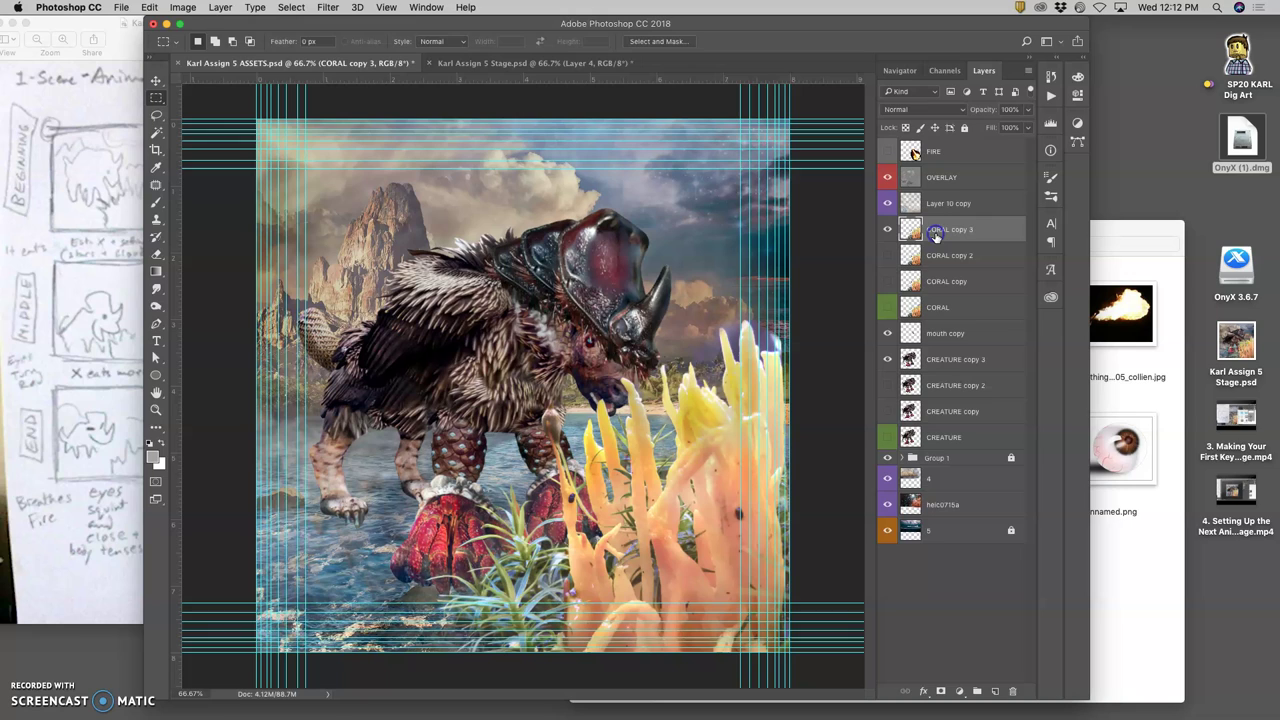
{"action": "left_click", "coordinate": [905, 284]}
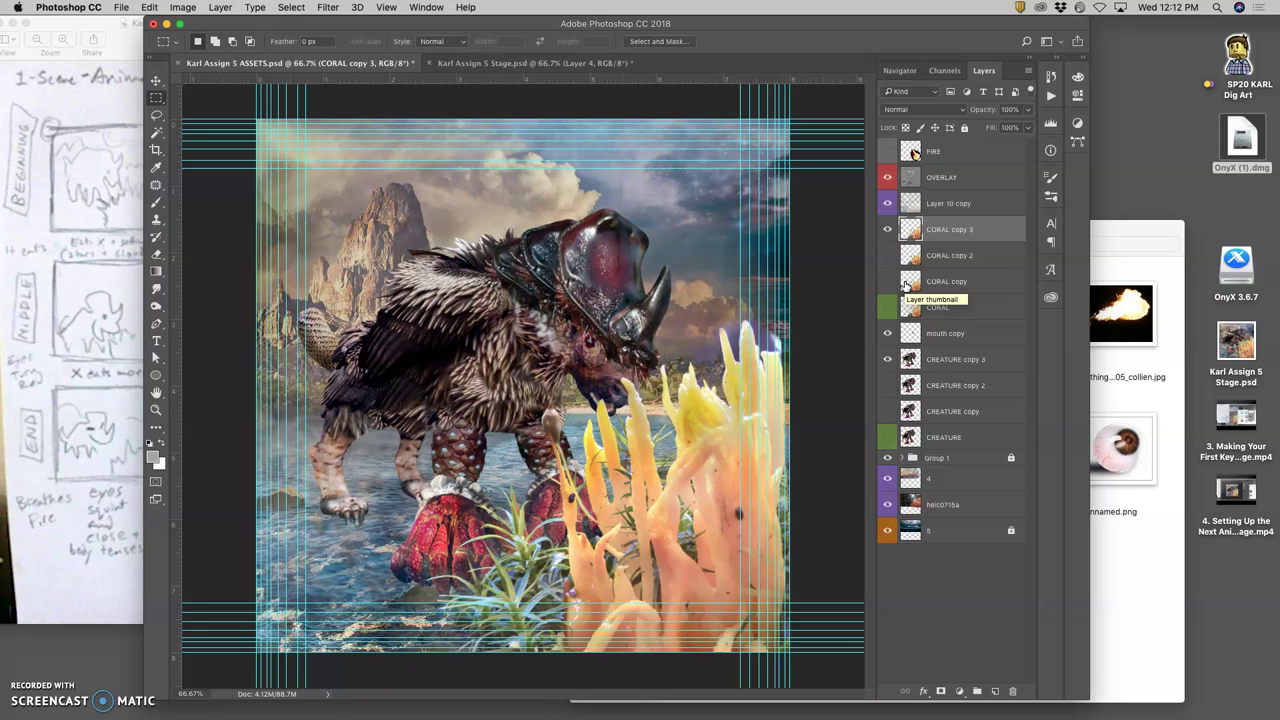
{"action": "mouse_move", "coordinate": [940, 255]}
{"action": "left_mouse_down"}
{"action": "mouse_move", "coordinate": [886, 249]}
{"action": "mouse_move", "coordinate": [920, 229]}
{"action": "mouse_move", "coordinate": [925, 240]}
{"action": "left_mouse_up"}
Warp the CORAL copy 4 layer slightly around the branches near the creature's mouth and apply the warp
{"action": "key", "text": "super+t"}
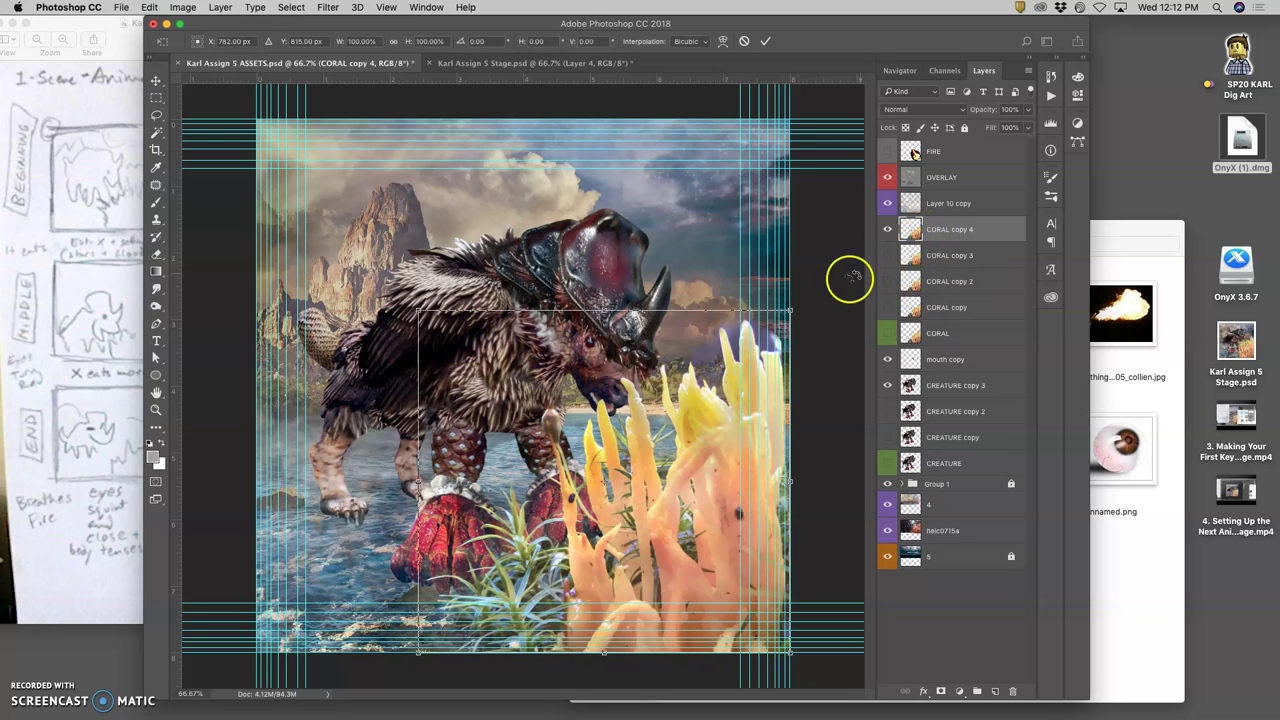
{"action": "right_click", "coordinate": [655, 414]}
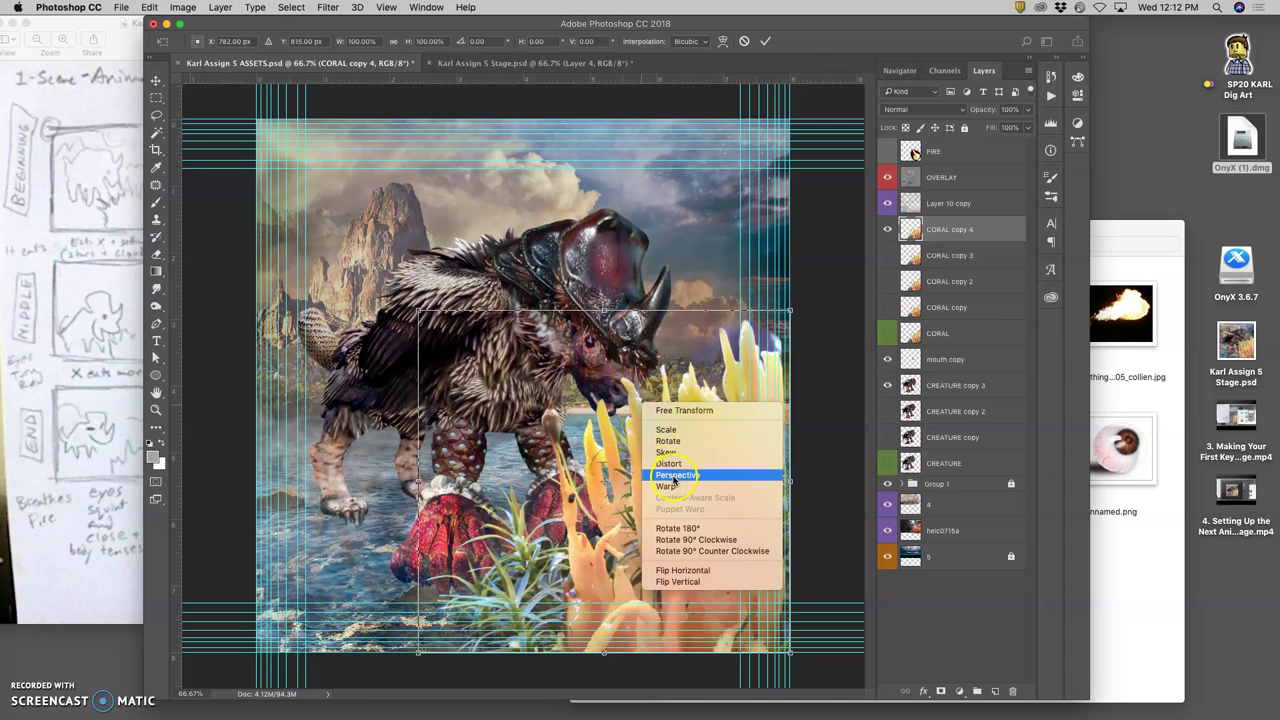
{"action": "left_click", "coordinate": [666, 486]}
{"action": "left_click_drag", "start_coordinate": [584, 382], "coordinate": [585, 370]}
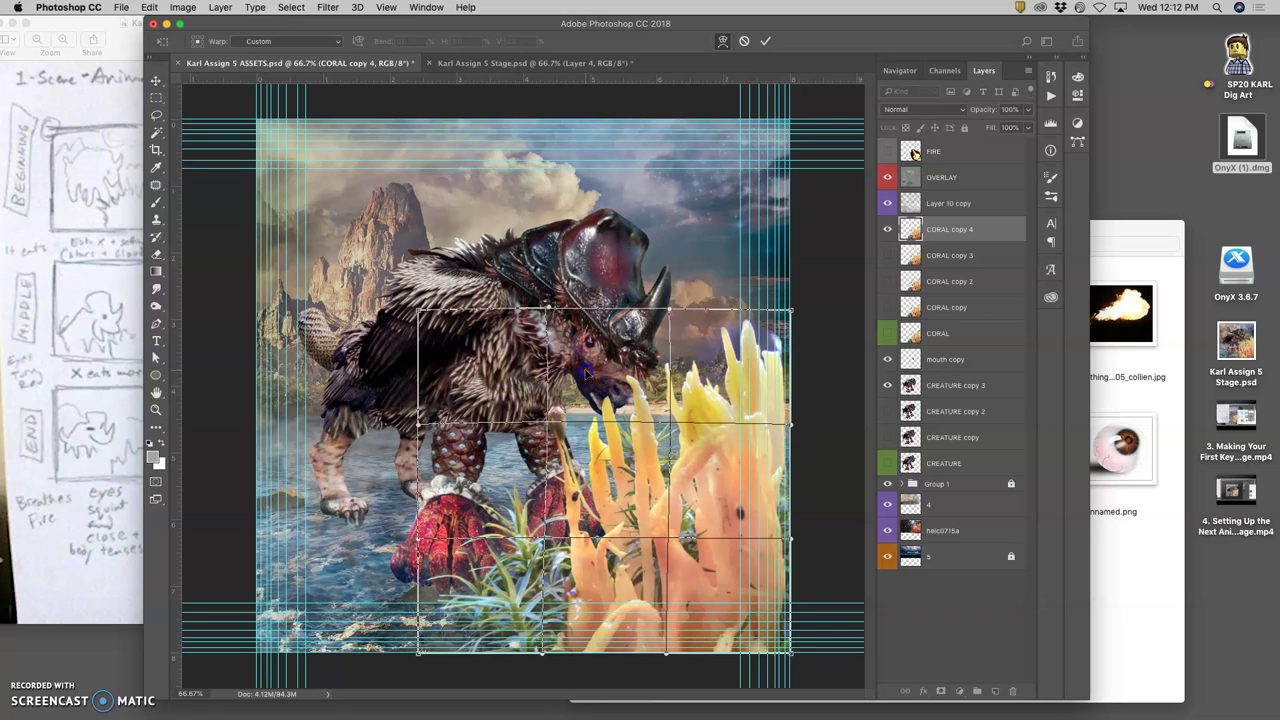
{"action": "key", "text": "Return"}
{"action": "left_click", "coordinate": [617, 374]}
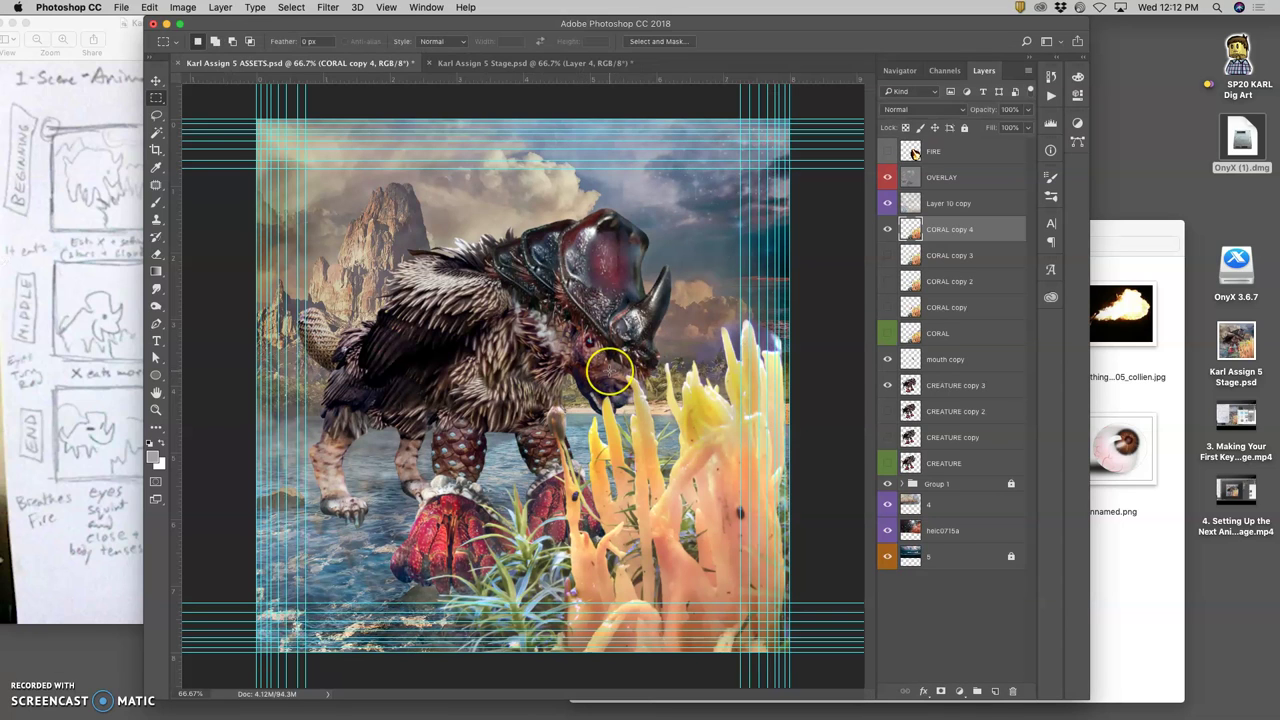
{"action": "left_click", "coordinate": [566, 346]}
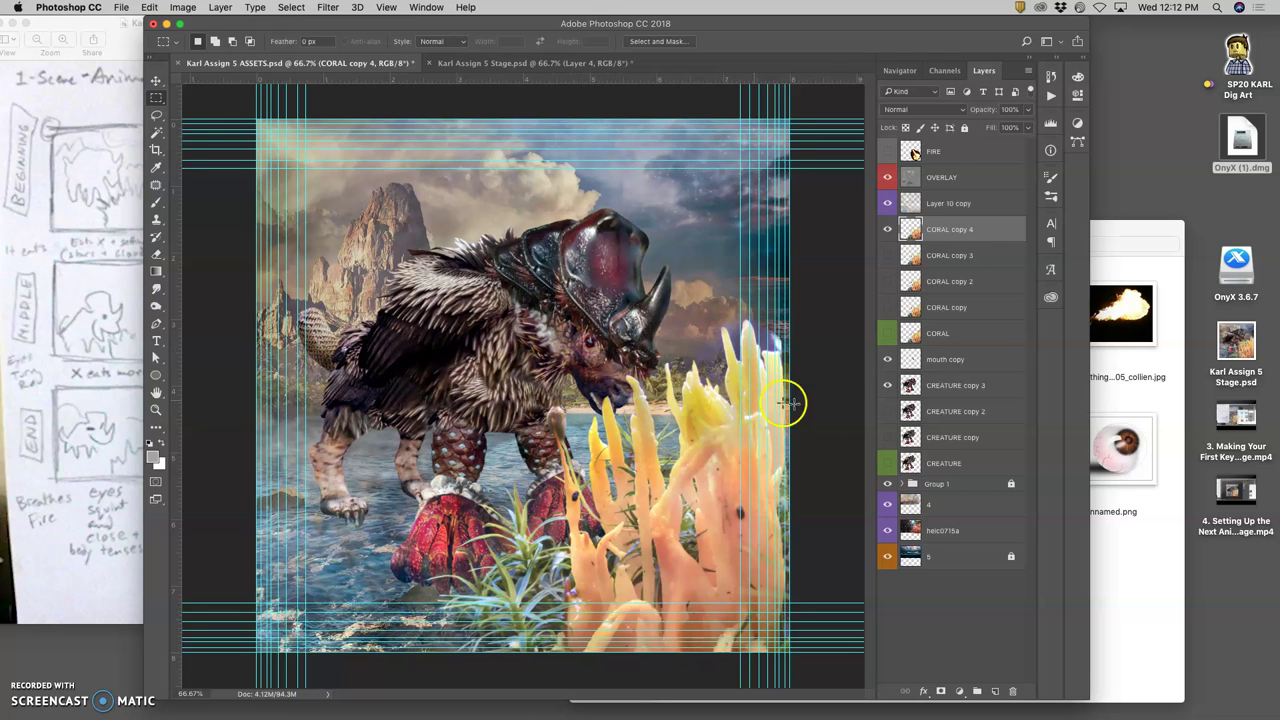
Compare the creature with and without the mouth copy layer, then shift that layer slightly upward and apply the transform
{"action": "left_click", "coordinate": [932, 359]}
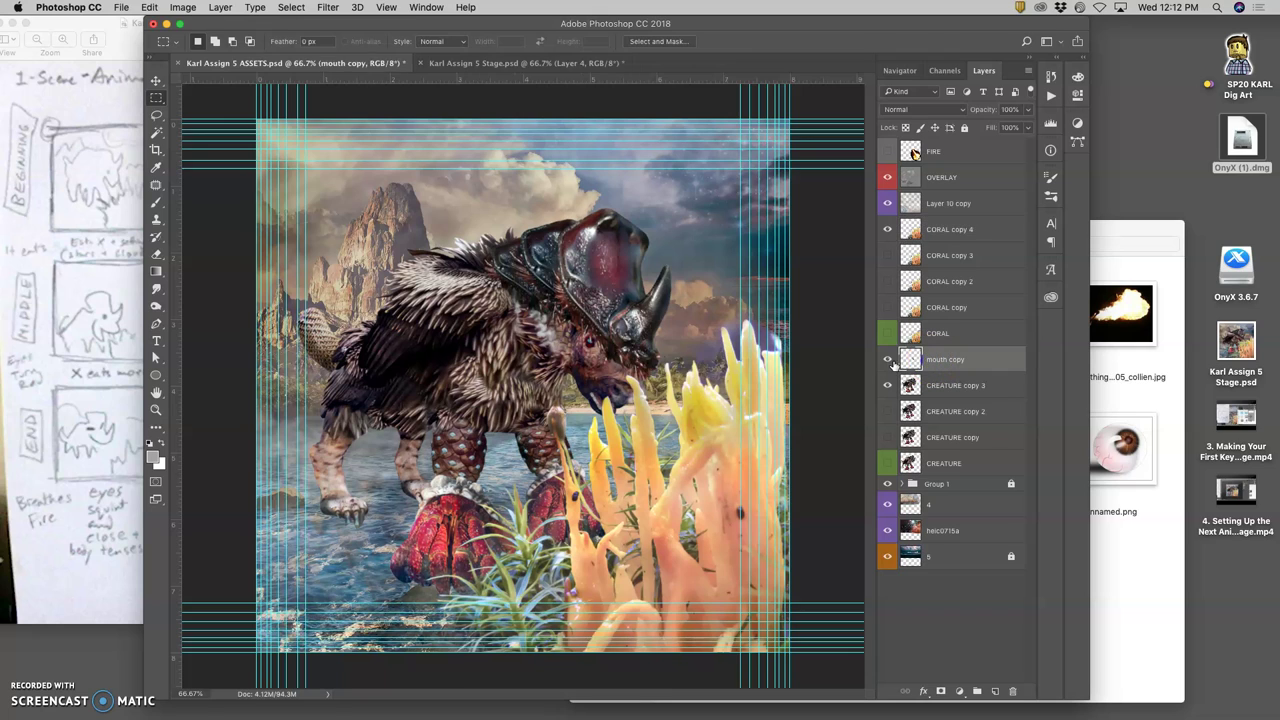
{"action": "left_click", "coordinate": [888, 359]}
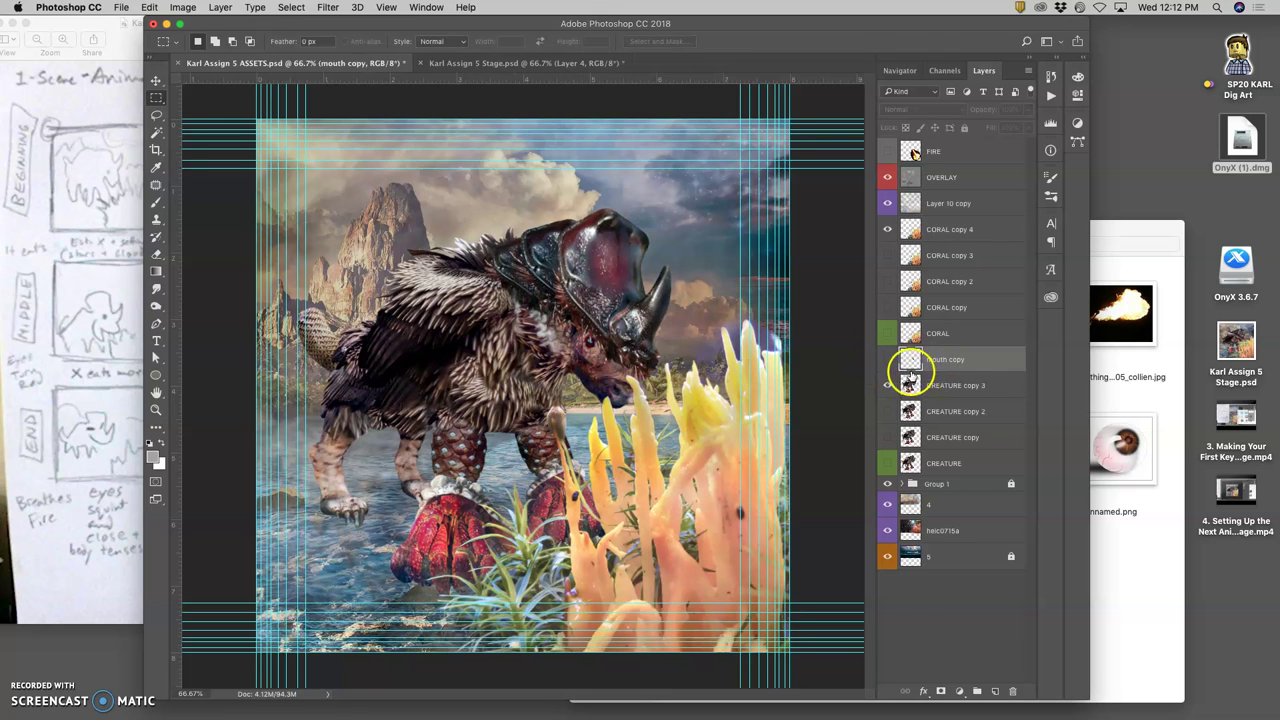
{"action": "left_click", "coordinate": [887, 359]}
{"action": "left_click", "coordinate": [934, 360]}
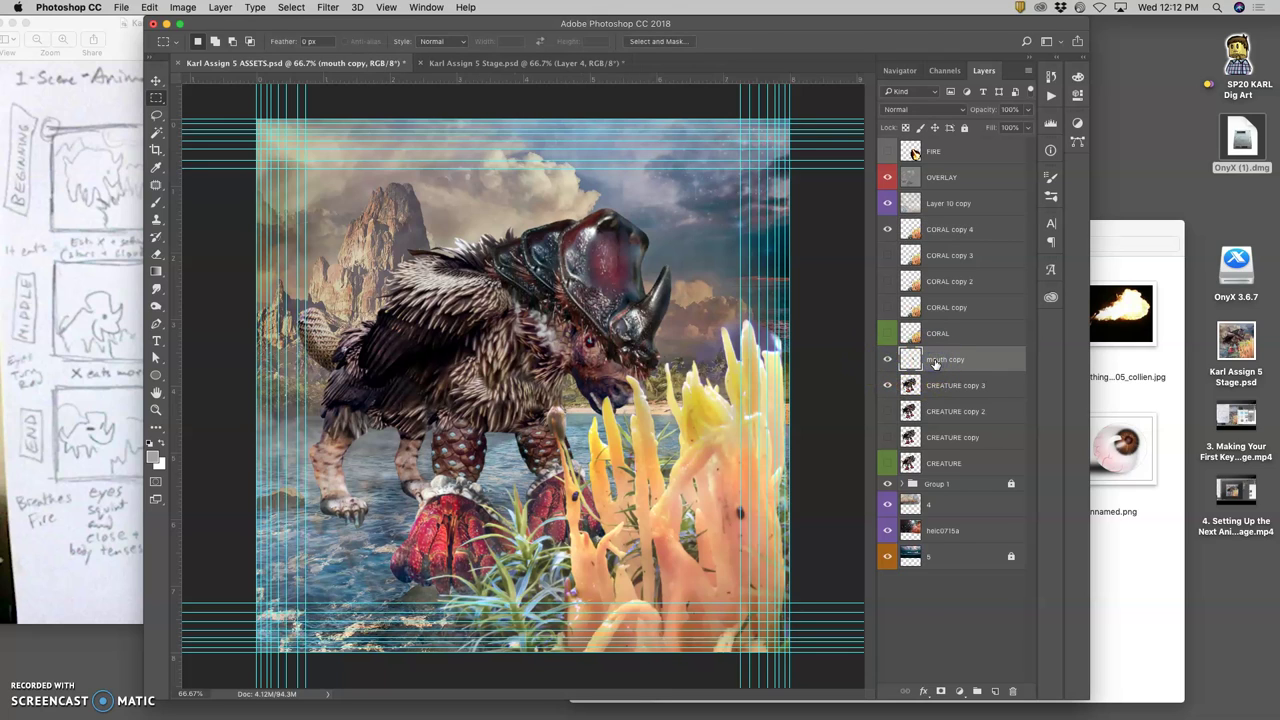
{"action": "key", "text": "super+t"}
{"action": "left_click", "coordinate": [626, 354]}
{"action": "left_click_drag", "start_coordinate": [626, 352], "coordinate": [626, 350]}
{"action": "key", "text": "Return"}
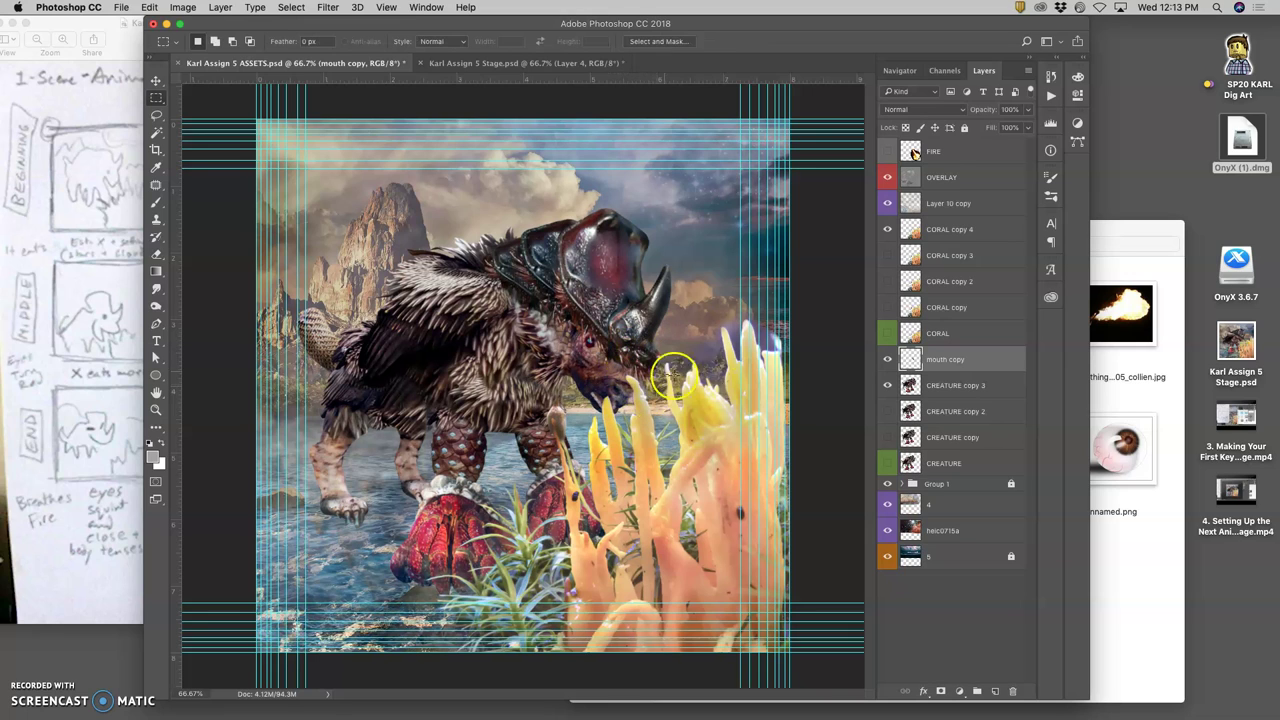
Check the CREATURE copy 3 layer by toggling its visibility, then duplicate it for the next frame
{"action": "left_click", "coordinate": [887, 386]}
{"action": "left_click", "coordinate": [887, 386]}
{"action": "left_click", "coordinate": [932, 386]}
{"action": "key", "text": "super+j"}
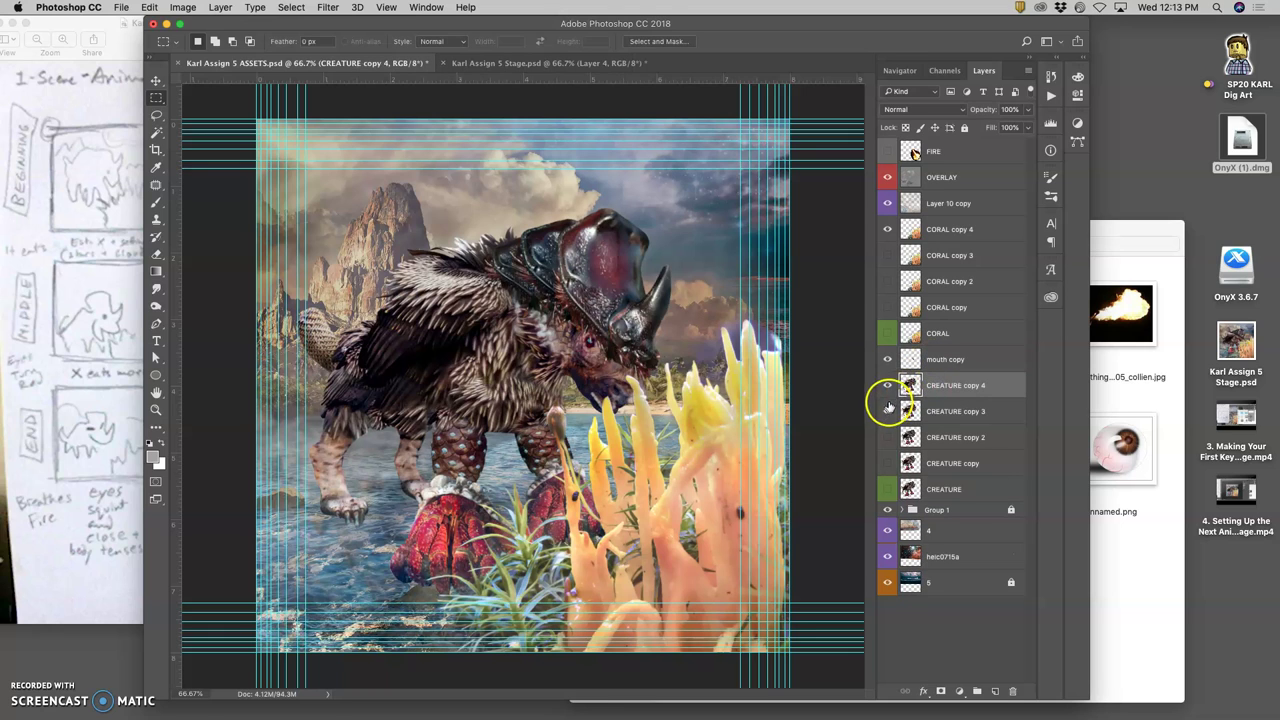